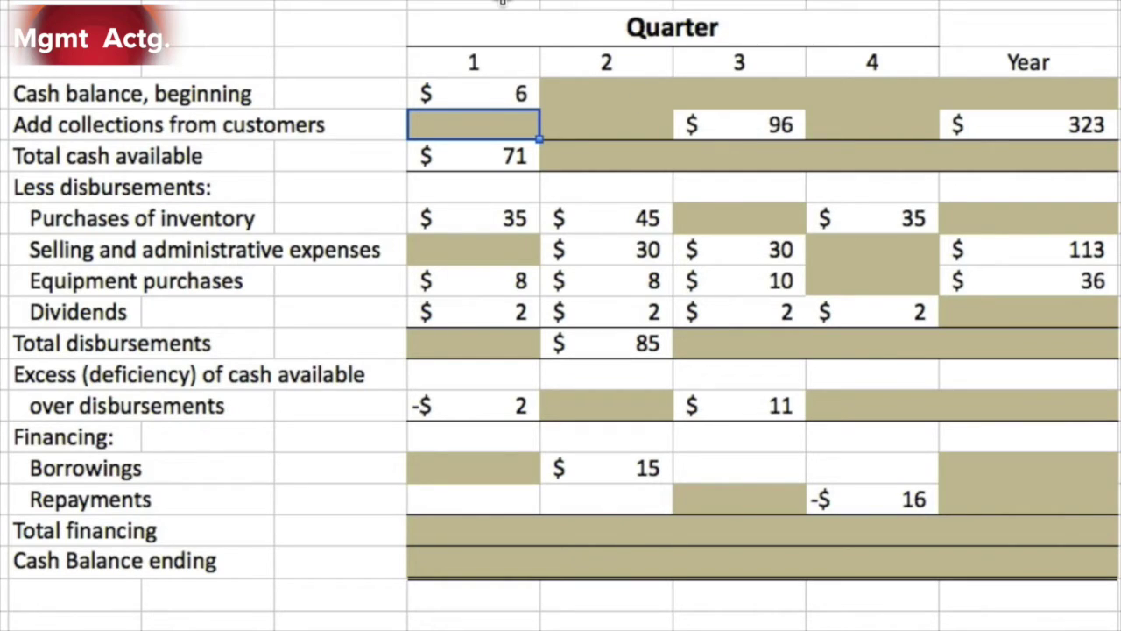
Step: Enter 65 as the quarter 1 collections from customers
{"action": "key", "text": "Up"}
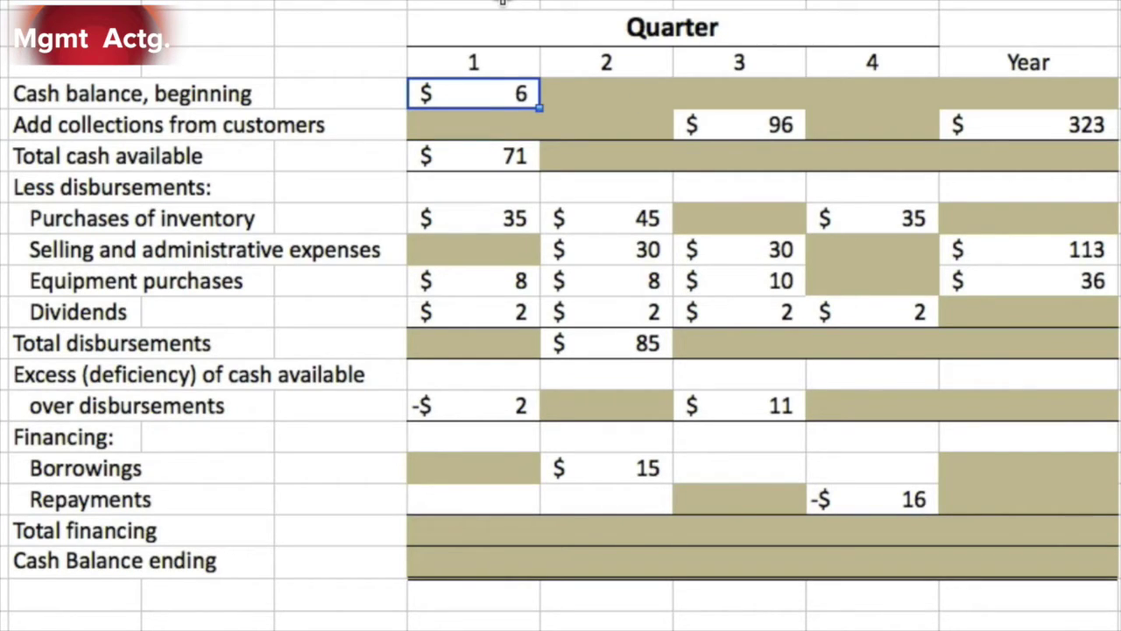
{"action": "key", "text": "Down"}
{"action": "key", "text": "Down"}
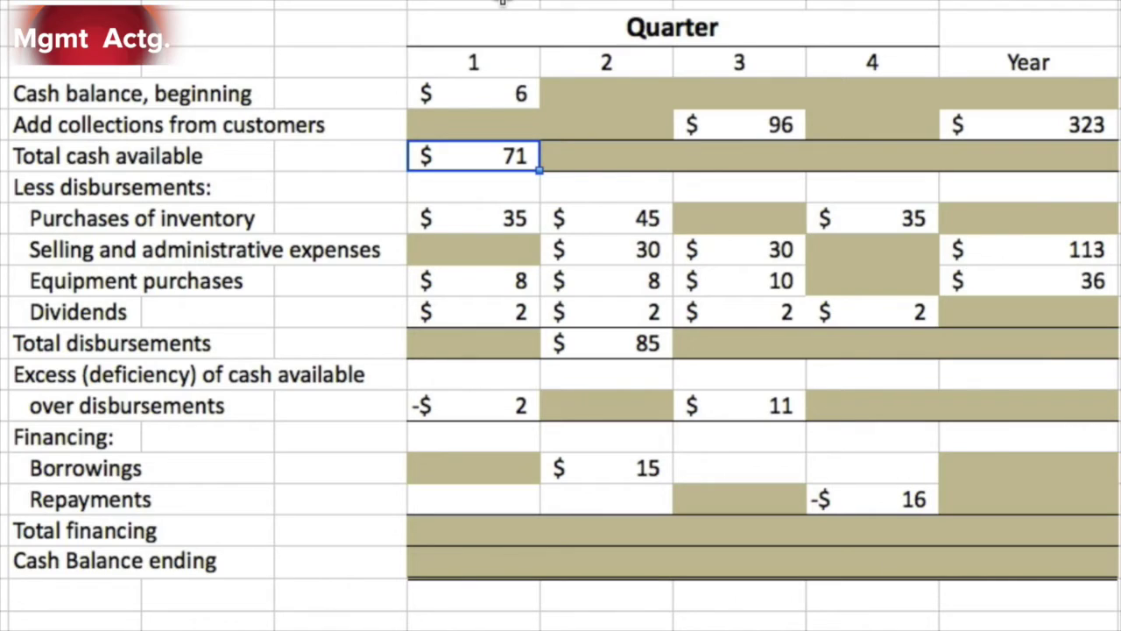
{"action": "key", "text": "Up"}
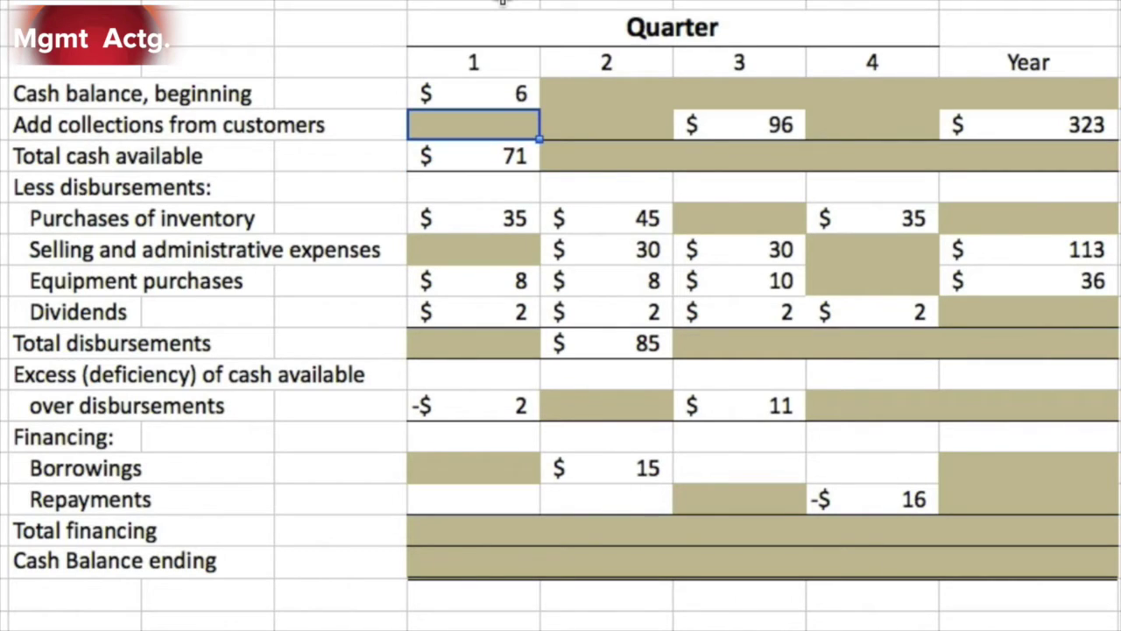
{"action": "type", "text": "65"}
{"action": "key", "text": "Return"}
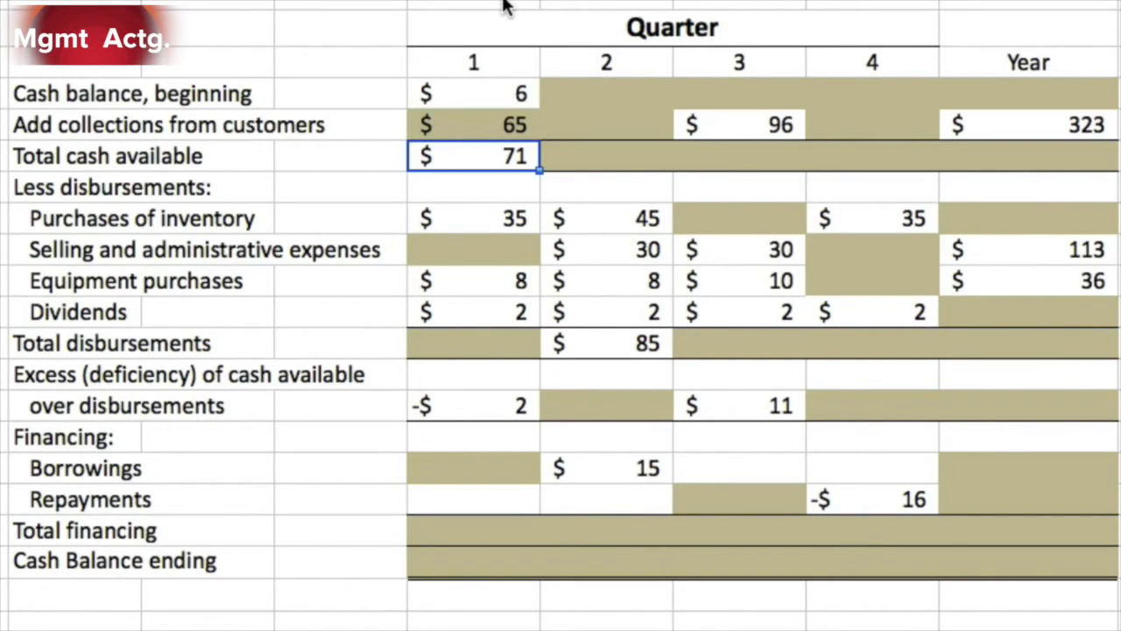
Step: Examine the quarter 1 disbursement lines, total disbursements and deficiency of cash to see which missing amount can be worked out
{"action": "key", "text": "Down"}
{"action": "key", "text": "Down"}
{"action": "key", "text": "Down"}
{"action": "key", "text": "Down"}
{"action": "key", "text": "Down"}
{"action": "key", "text": "Down"}
{"action": "key", "text": "Down"}
{"action": "key", "text": "Down"}
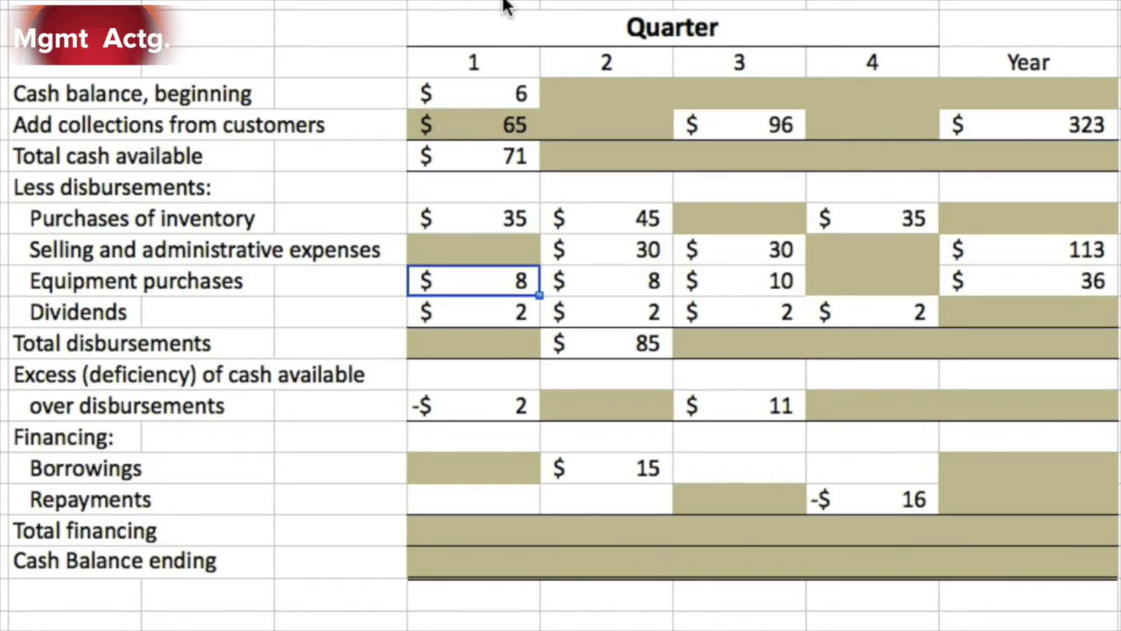
{"action": "key", "text": "Up"}
{"action": "key", "text": "Up"}
{"action": "key", "text": "Up"}
{"action": "key", "text": "Up"}
{"action": "key", "text": "Up"}
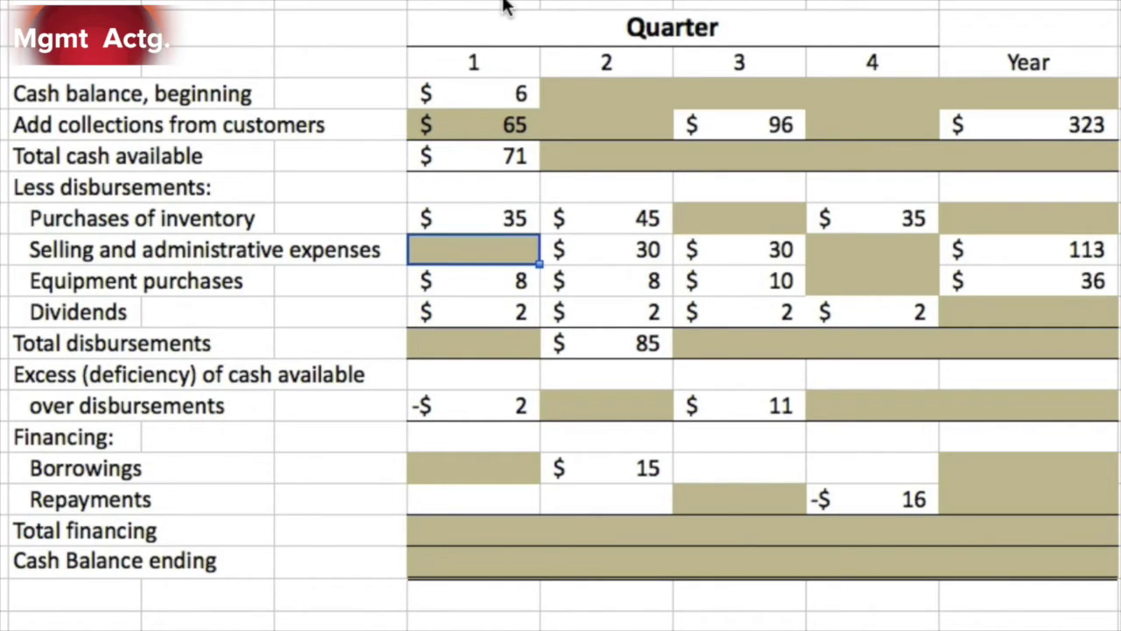
{"action": "key", "text": "Down"}
{"action": "key", "text": "Down"}
{"action": "key", "text": "Down"}
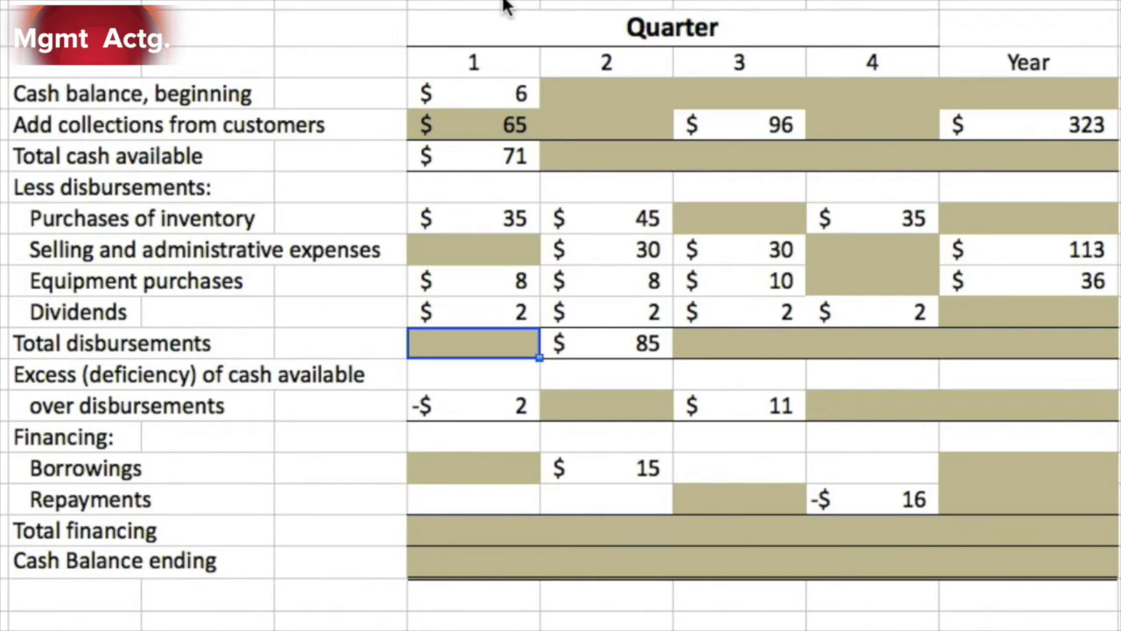
{"action": "key", "text": "Down"}
{"action": "key", "text": "Down"}
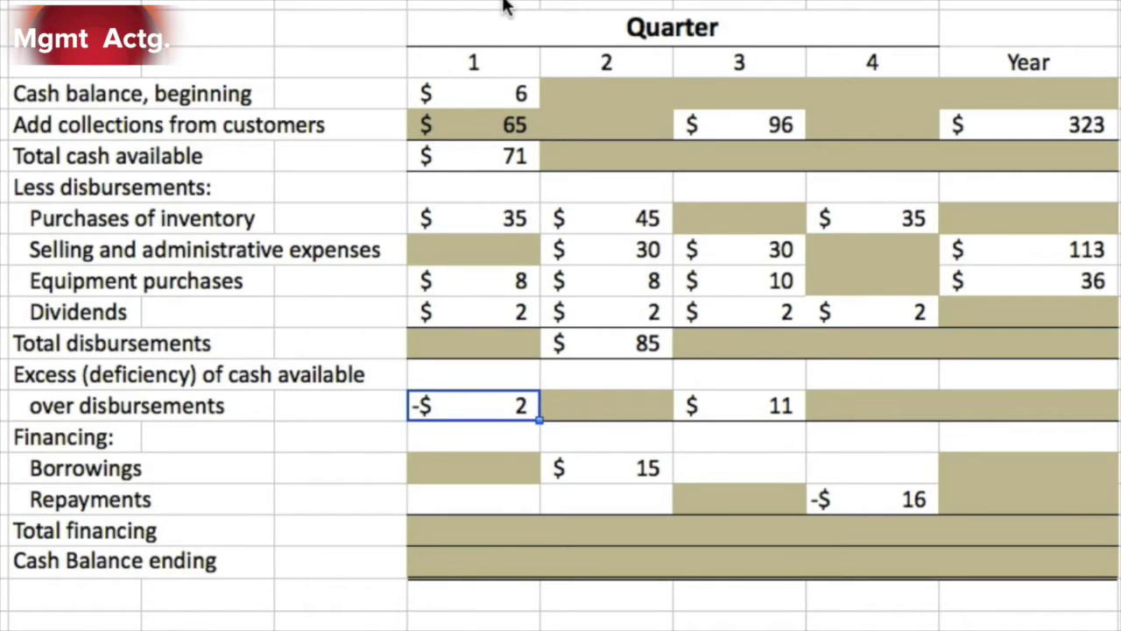
{"action": "key", "text": "Up"}
{"action": "key", "text": "Up"}
{"action": "key", "text": "Up"}
{"action": "key", "text": "Up"}
{"action": "key", "text": "Up"}
{"action": "key", "text": "Up"}
{"action": "key", "text": "Up"}
{"action": "key", "text": "Up"}
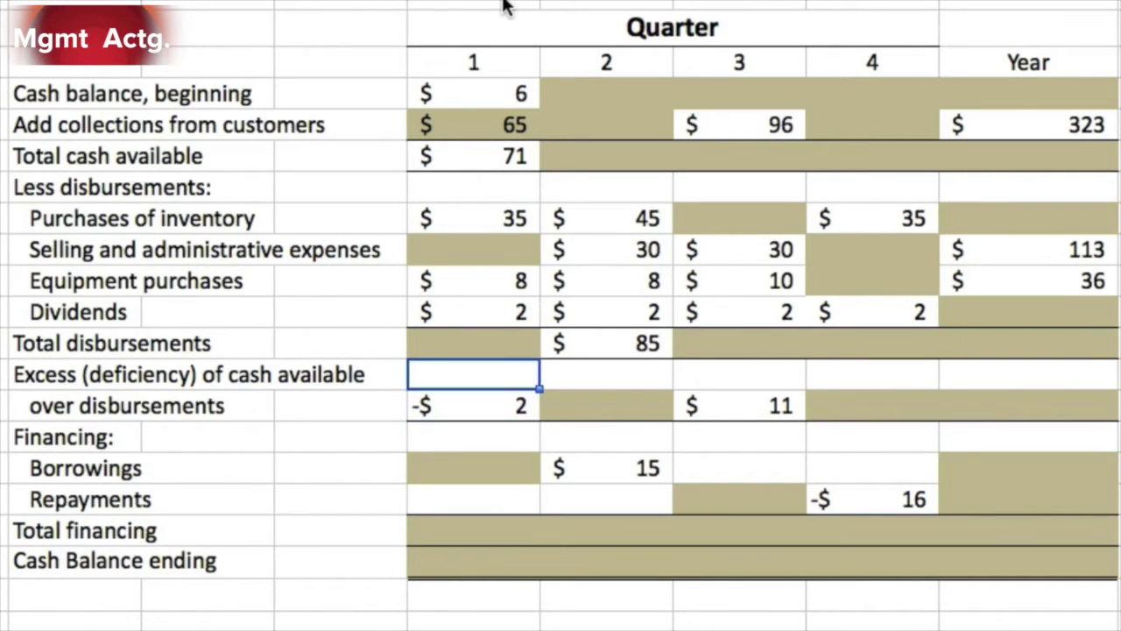
Step: Enter 73 as the quarter 1 total disbursements
{"action": "key", "text": "Down"}
{"action": "key", "text": "Down"}
{"action": "key", "text": "Down"}
{"action": "key", "text": "Down"}
{"action": "key", "text": "Down"}
{"action": "key", "text": "Down"}
{"action": "key", "text": "Down"}
{"action": "key", "text": "Down"}
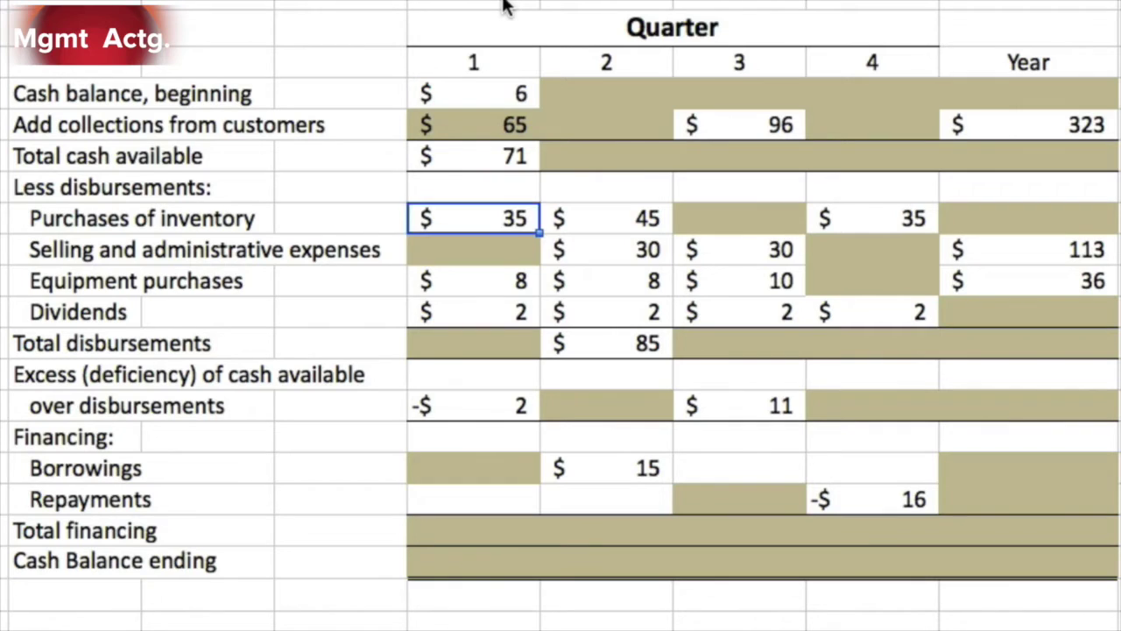
{"action": "key", "text": "Up"}
{"action": "key", "text": "Up"}
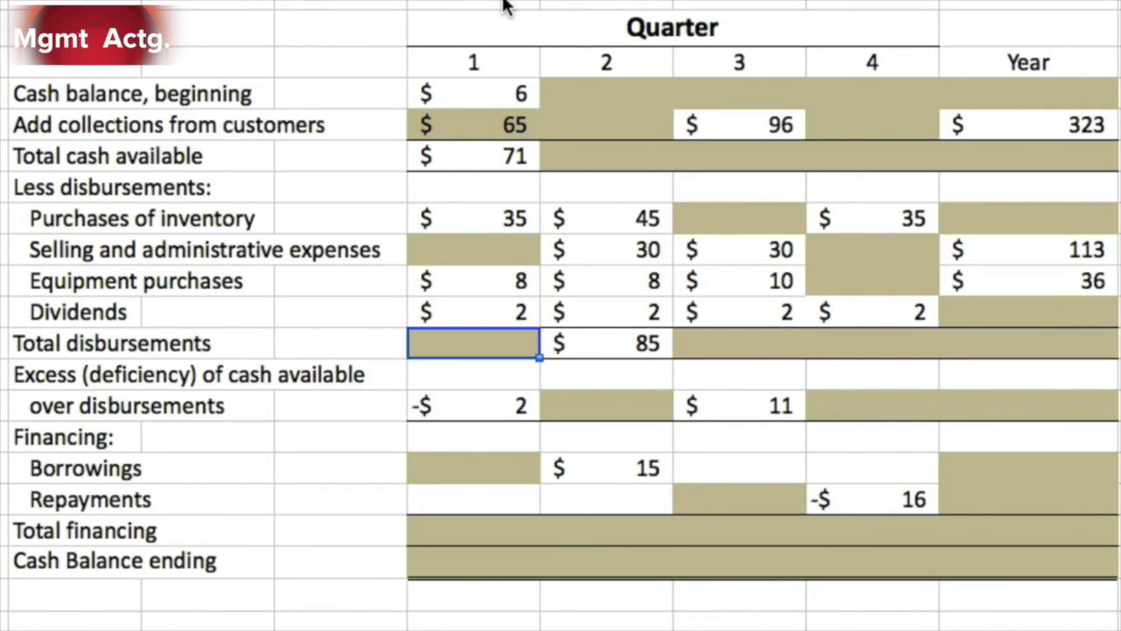
{"action": "type", "text": "73"}
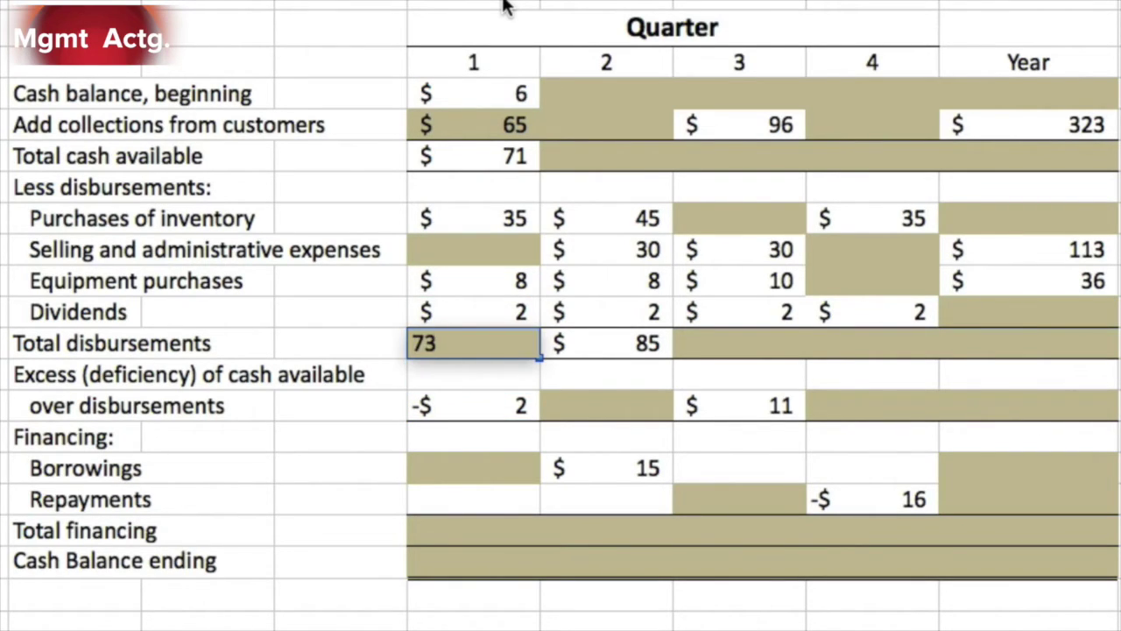
{"action": "key", "text": "Return"}
{"action": "key", "text": "Up"}
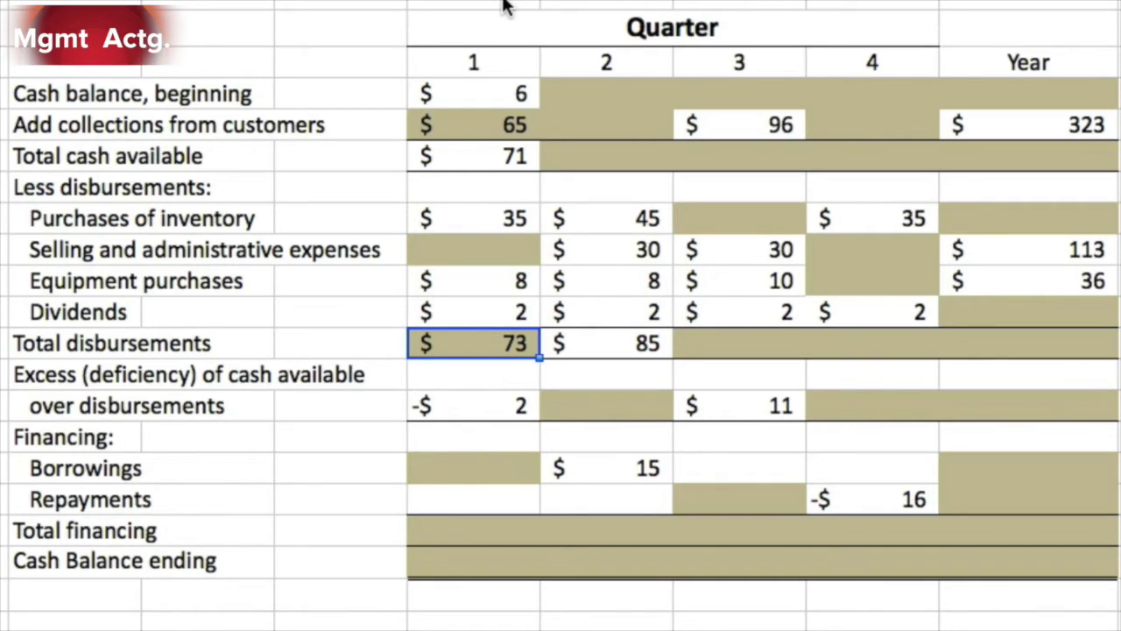
Step: Enter 28 as the quarter 1 selling and administrative expenses
{"action": "key", "text": "Up"}
{"action": "key", "text": "Up"}
{"action": "key", "text": "Up"}
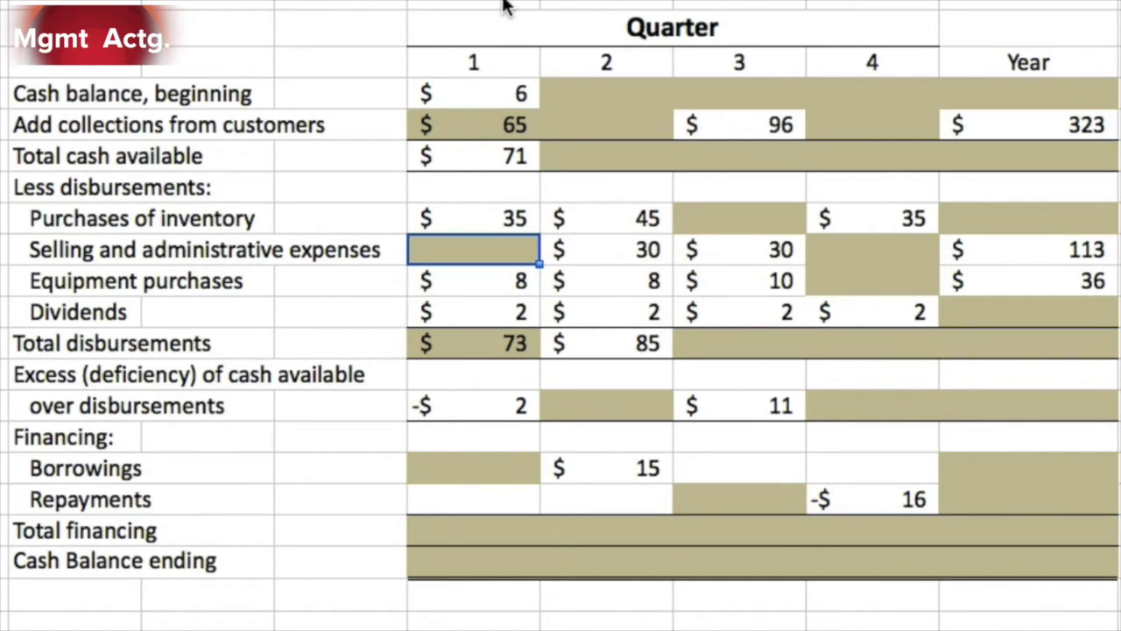
{"action": "type", "text": "28"}
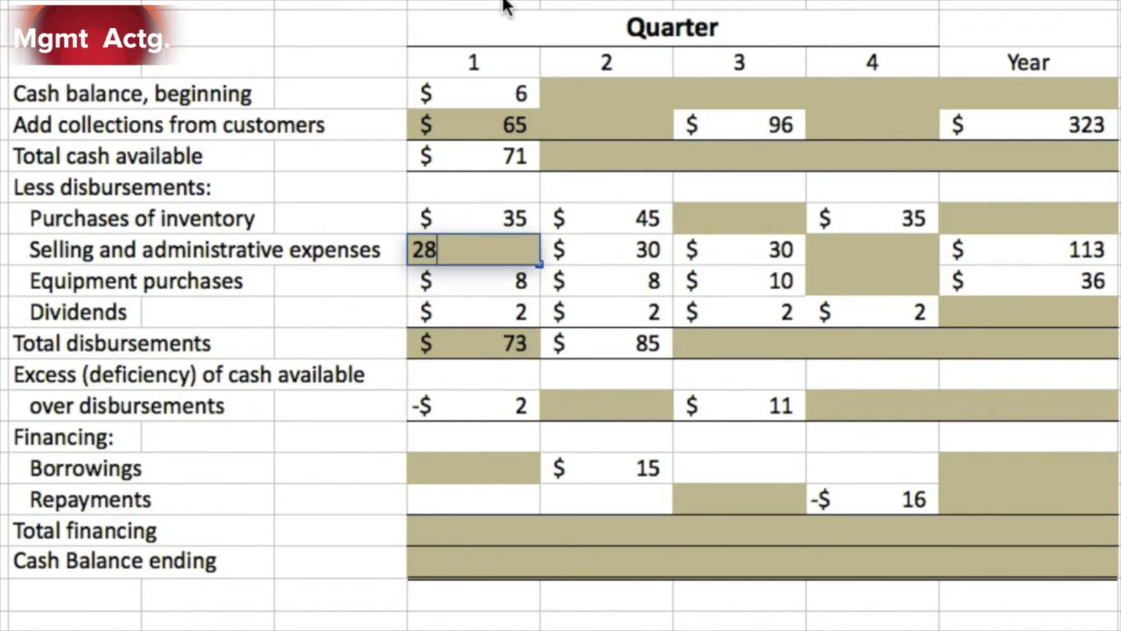
{"action": "key", "text": "Return"}
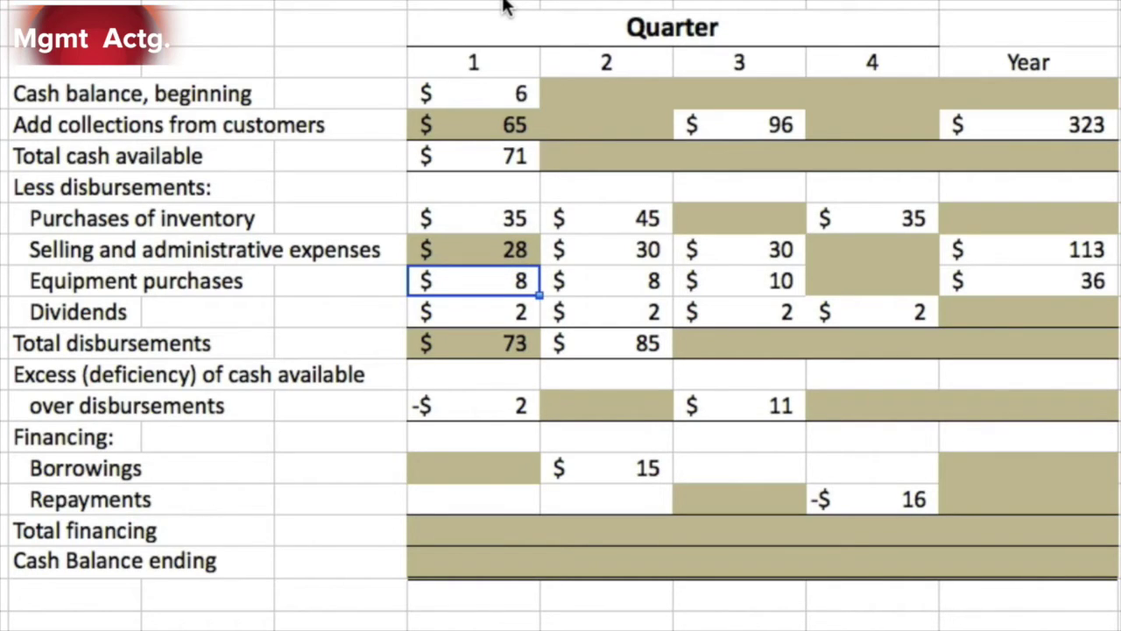
Step: Enter 5 as the quarter 1 ending cash balance
{"action": "key", "text": "Down"}
{"action": "key", "text": "Down"}
{"action": "key", "text": "Down"}
{"action": "key", "text": "Down"}
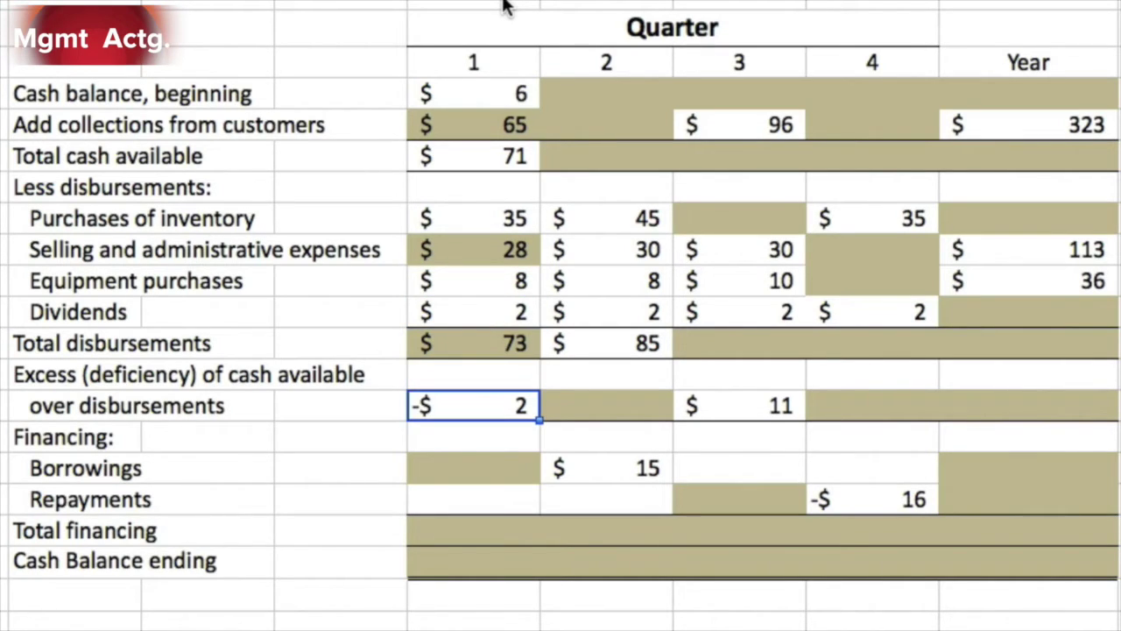
{"action": "key", "text": "Down"}
{"action": "key", "text": "Down"}
{"action": "key", "text": "Down"}
{"action": "key", "text": "Down"}
{"action": "key", "text": "Down"}
{"action": "type", "text": "5"}
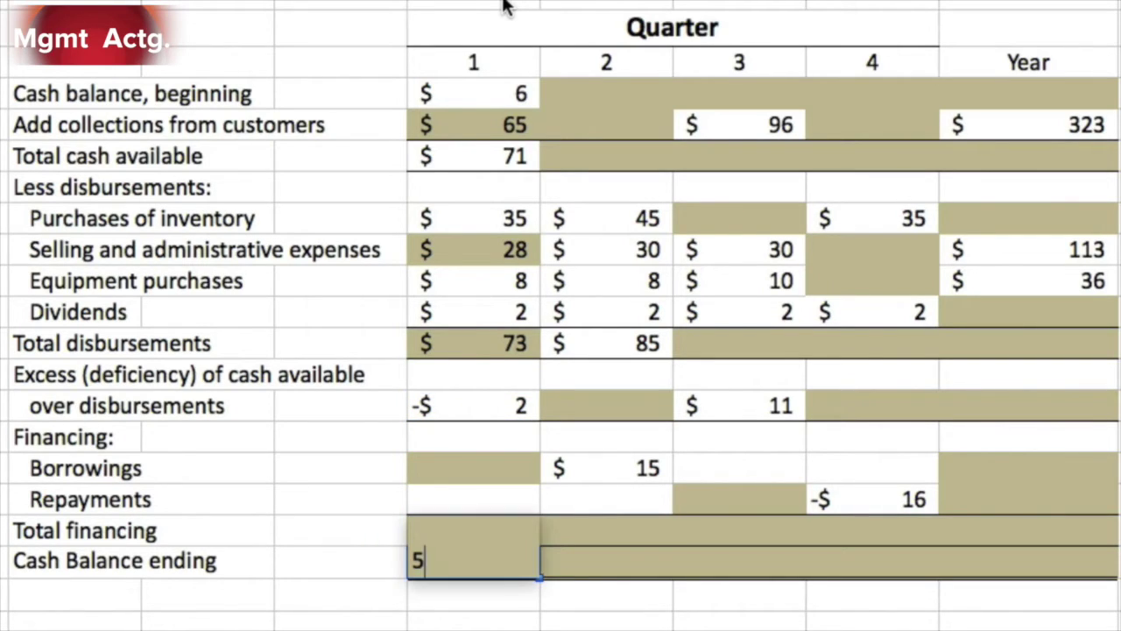
Step: Enter 7 for both the borrowings and the total financing of quarter 1
{"action": "key", "text": "Up"}
{"action": "key", "text": "Up"}
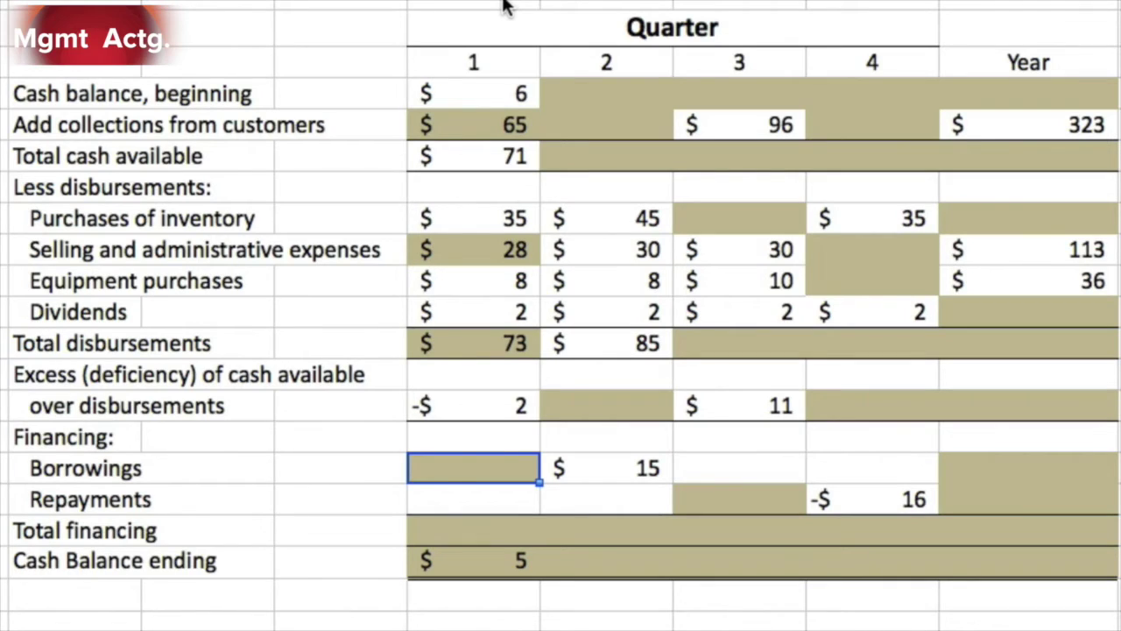
{"action": "type", "text": "7"}
{"action": "key", "text": "Return"}
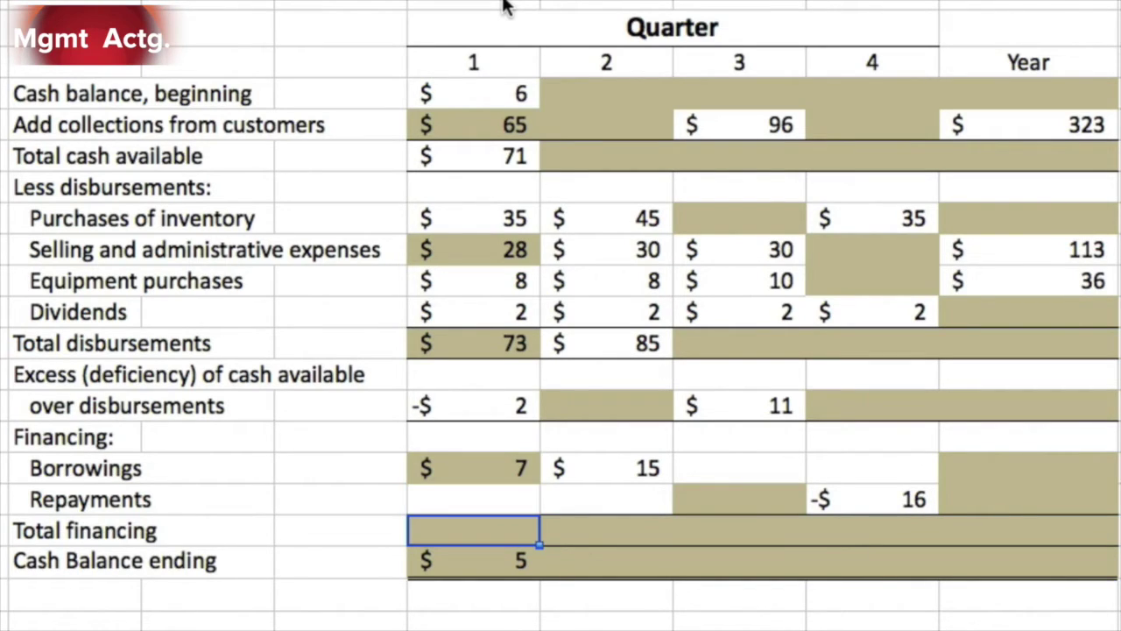
{"action": "type", "text": "7"}
{"action": "key", "text": "Return"}
Step: Enter 5 as the quarter 2 beginning cash balance
{"action": "key", "text": "Right"}
{"action": "key", "text": "Up"}
{"action": "key", "text": "Up"}
{"action": "key", "text": "Up"}
{"action": "key", "text": "Up"}
{"action": "key", "text": "Up"}
{"action": "key", "text": "Up"}
{"action": "key", "text": "Up"}
{"action": "key", "text": "Up"}
{"action": "key", "text": "Up"}
{"action": "key", "text": "Up"}
{"action": "key", "text": "Up"}
{"action": "key", "text": "Up"}
{"action": "key", "text": "Up"}
{"action": "key", "text": "Up"}
{"action": "key", "text": "Up"}
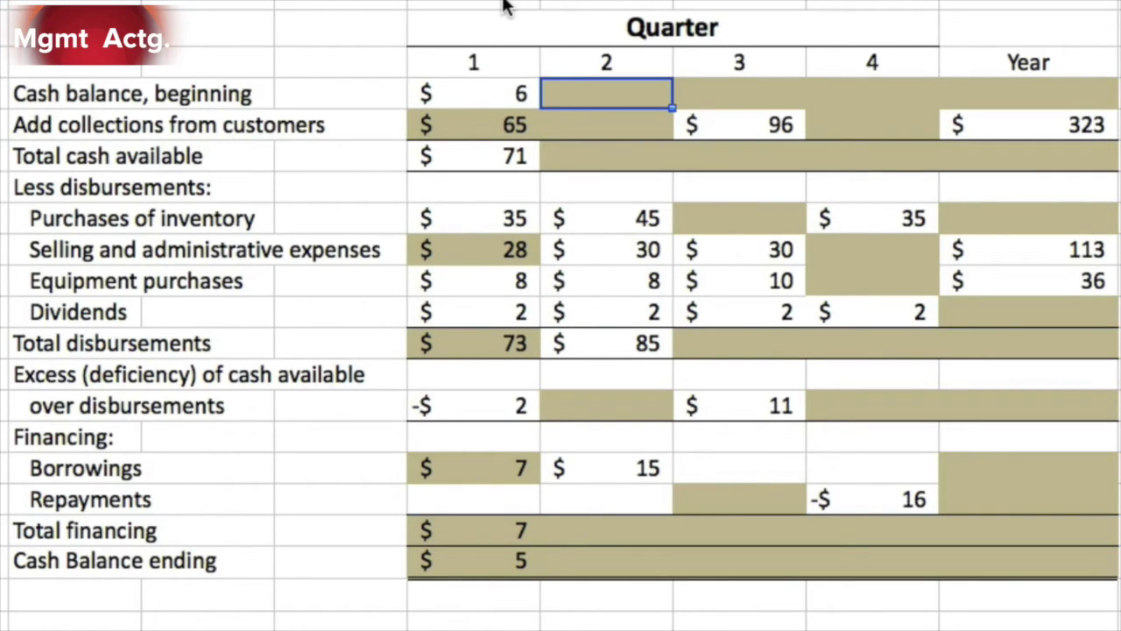
{"action": "type", "text": "5"}
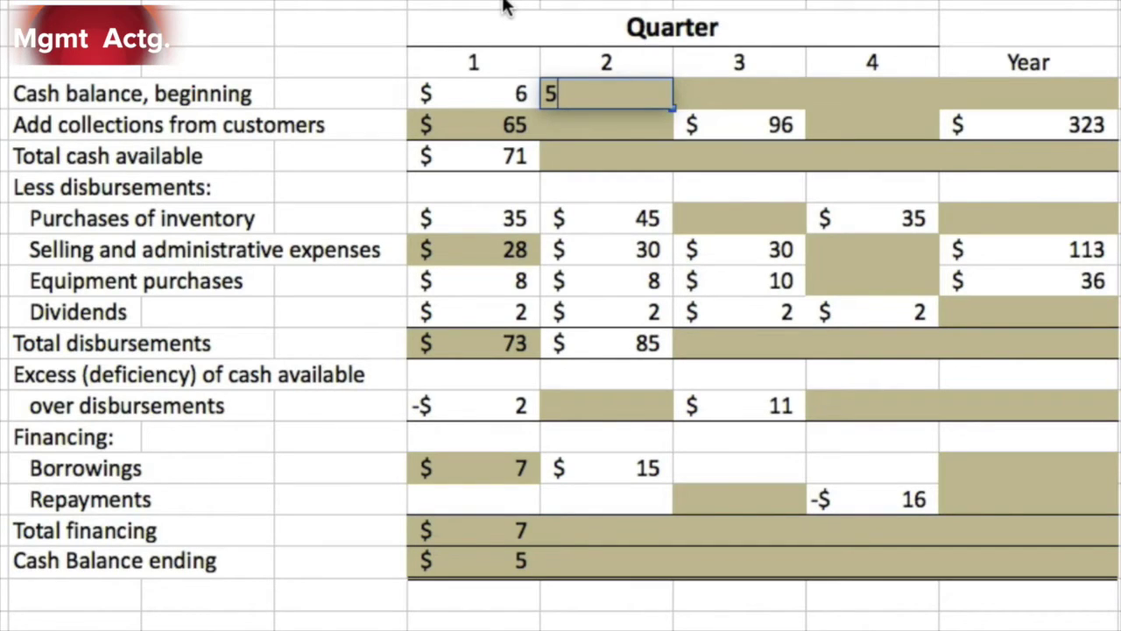
{"action": "key", "text": "Return"}
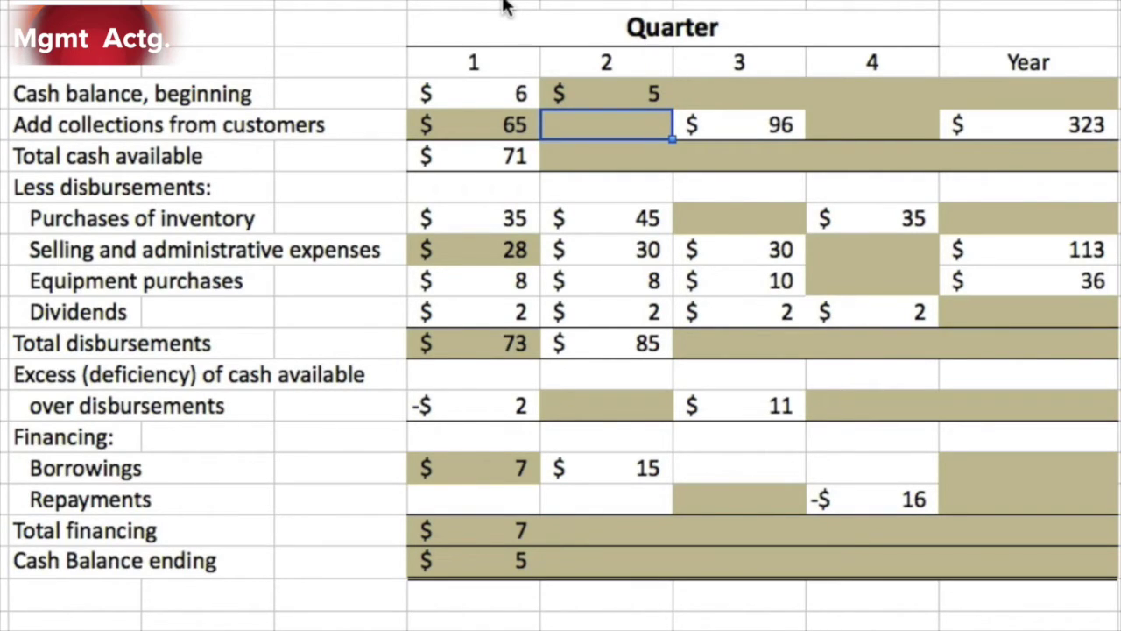
Step: Examine quarter 2's total cash available, total disbursements, excess or deficiency and borrowings to see what can be worked out
{"action": "key", "text": "Return"}
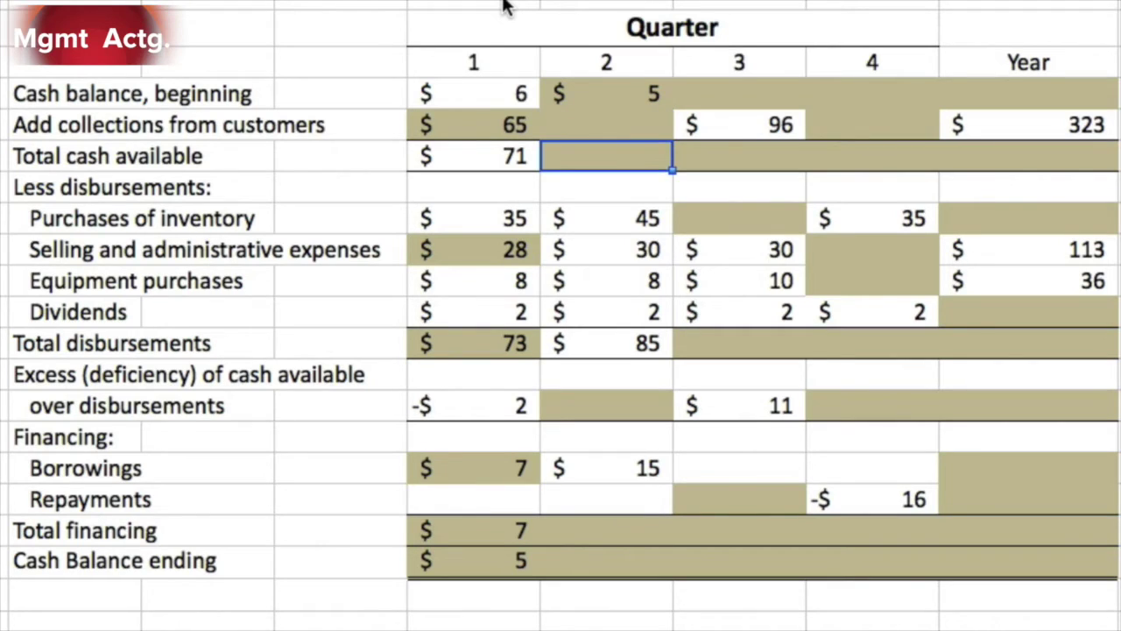
{"action": "key", "text": "Down"}
{"action": "key", "text": "Down"}
{"action": "key", "text": "Down"}
{"action": "key", "text": "Down"}
{"action": "key", "text": "Down"}
{"action": "key", "text": "Down"}
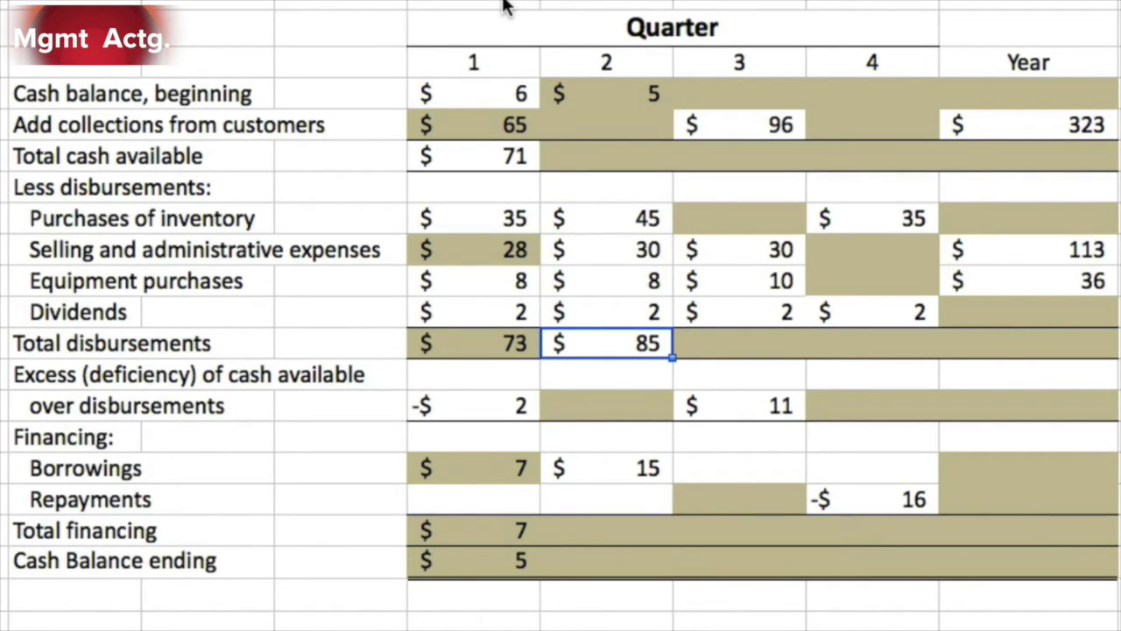
{"action": "key", "text": "Down"}
{"action": "key", "text": "Down"}
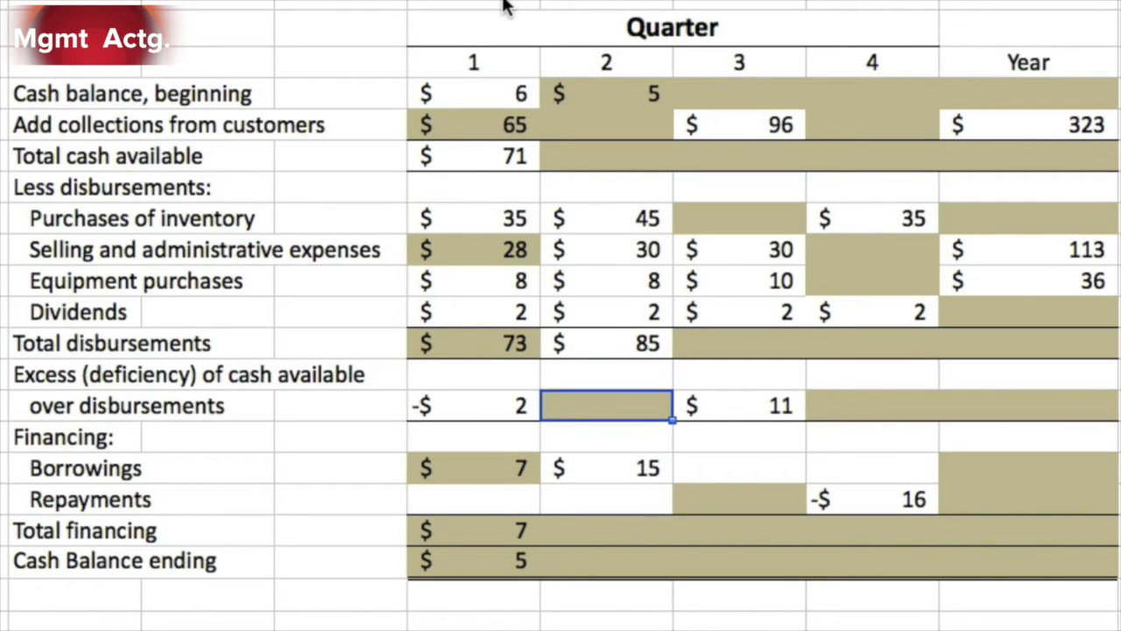
{"action": "key", "text": "Down"}
{"action": "key", "text": "Down"}
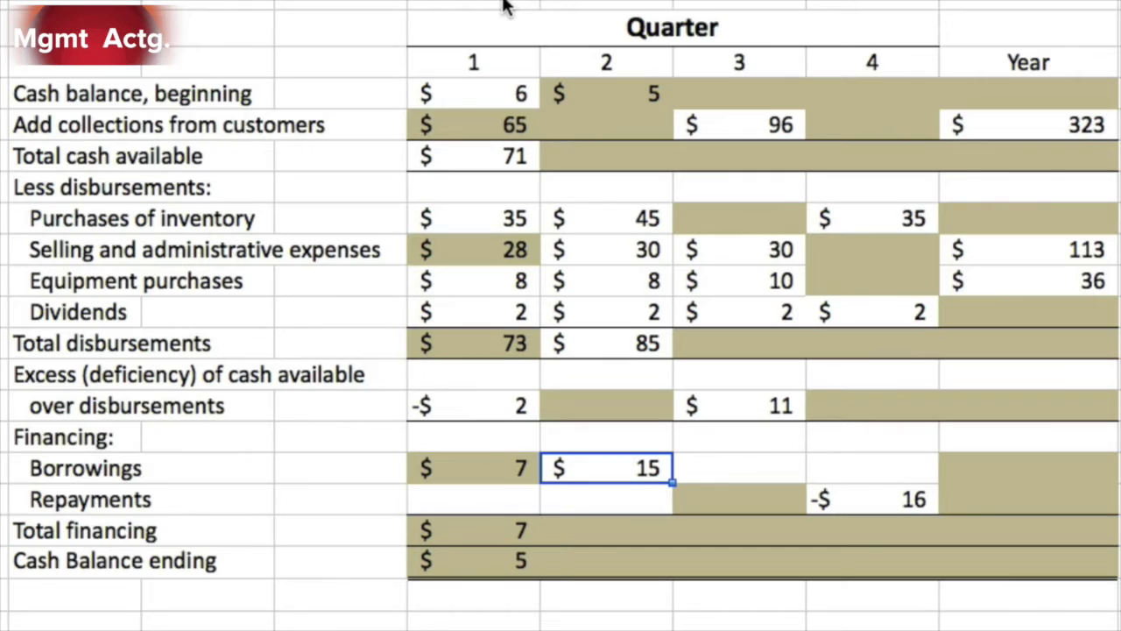
{"action": "key", "text": "Up"}
{"action": "key", "text": "Up"}
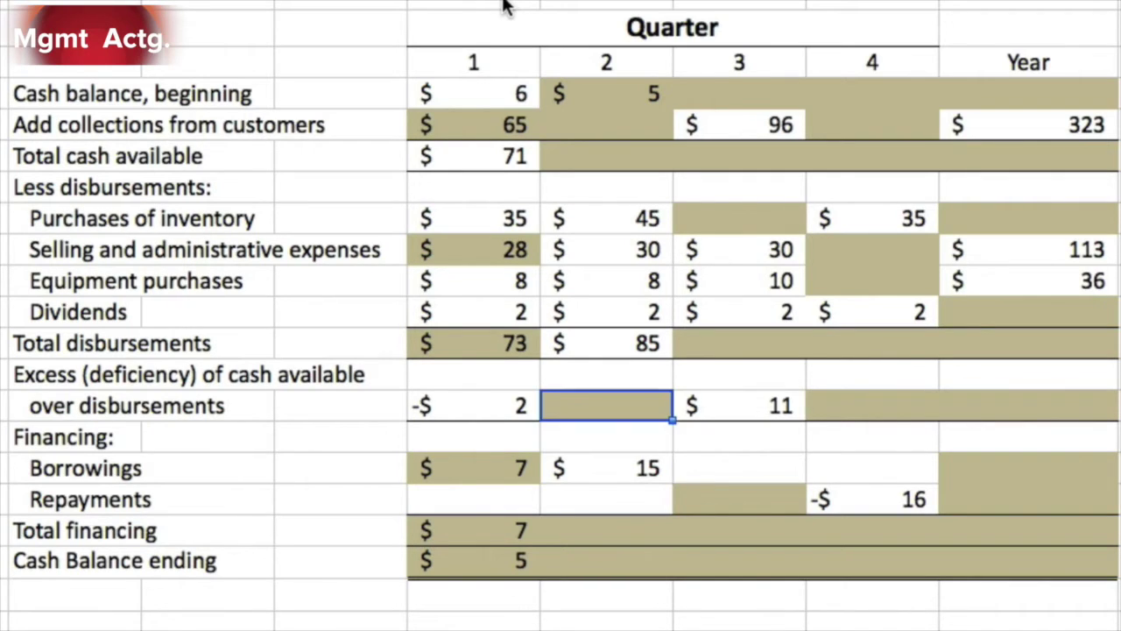
{"action": "key", "text": "Down"}
{"action": "key", "text": "Down"}
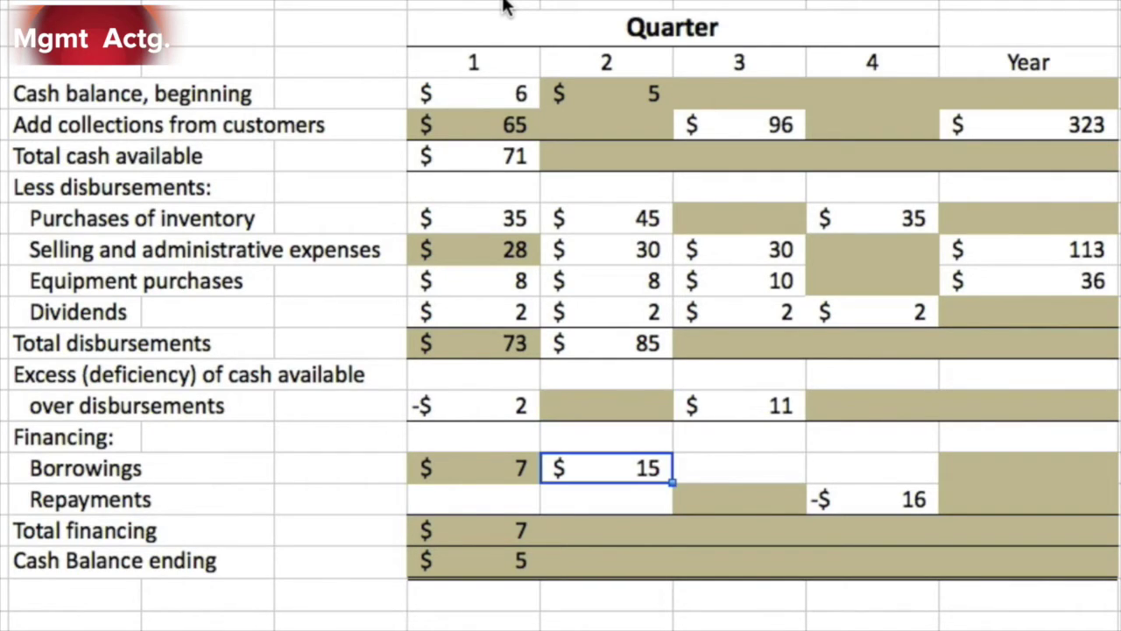
Step: Enter 5 as the quarter 2 ending cash balance
{"action": "key", "text": "Down"}
{"action": "key", "text": "Down"}
{"action": "key", "text": "Down"}
{"action": "type", "text": "5"}
{"action": "key", "text": "Return"}
Step: Enter -10 as the quarter 2 deficiency of cash available over disbursements
{"action": "key", "text": "Up"}
{"action": "key", "text": "Up"}
{"action": "key", "text": "Up"}
{"action": "key", "text": "Up"}
{"action": "key", "text": "Up"}
{"action": "key", "text": "Up"}
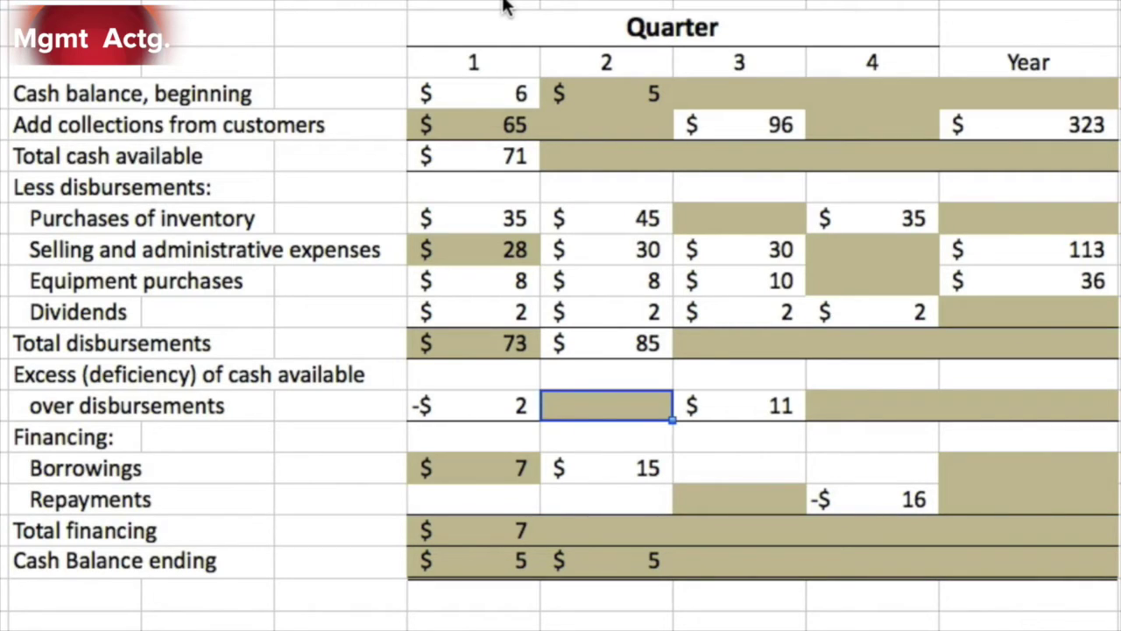
{"action": "type", "text": "-10"}
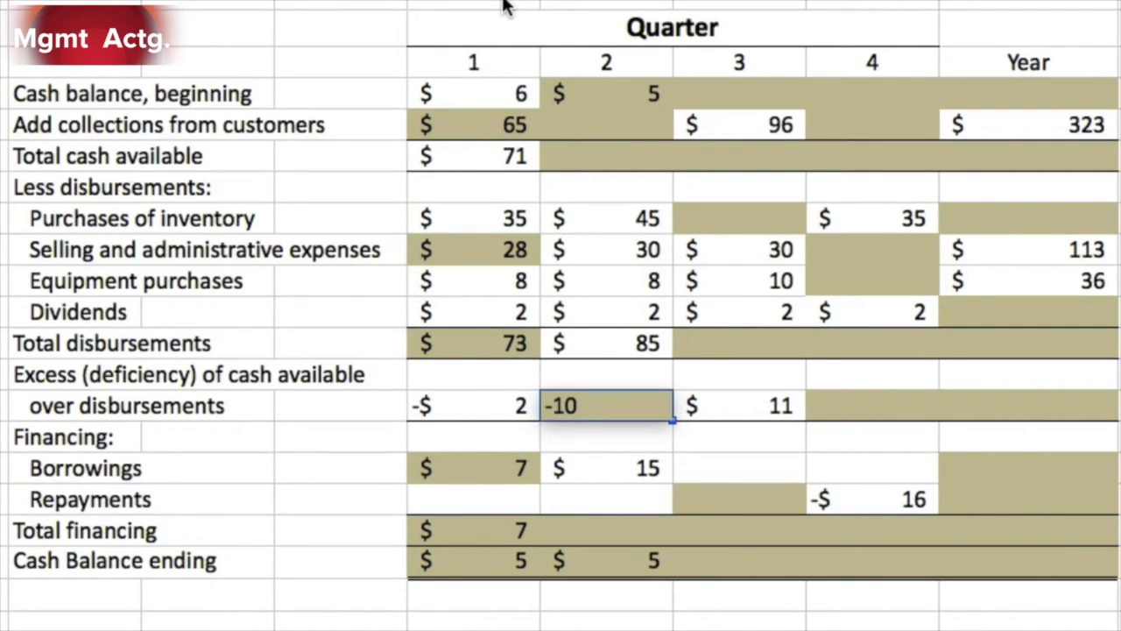
{"action": "key", "text": "Return"}
Step: Enter 15 as the quarter 2 total financing
{"action": "key", "text": "Up"}
{"action": "key", "text": "Down"}
{"action": "key", "text": "Down"}
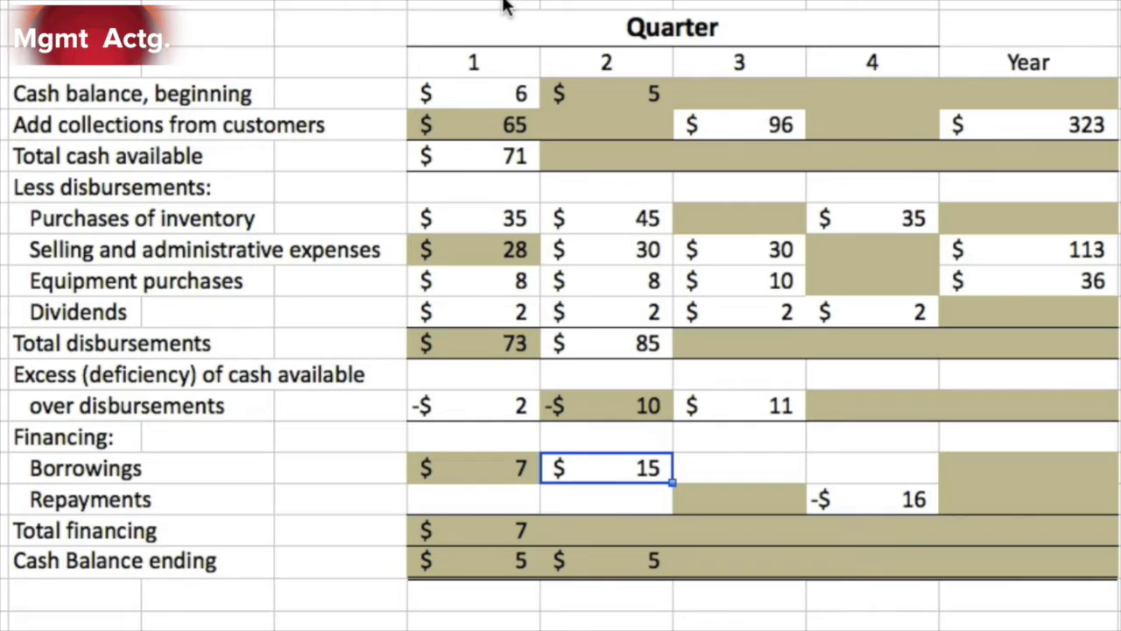
{"action": "key", "text": "Down"}
{"action": "key", "text": "Down"}
{"action": "key", "text": "Down"}
{"action": "key", "text": "Up"}
{"action": "type", "text": "15"}
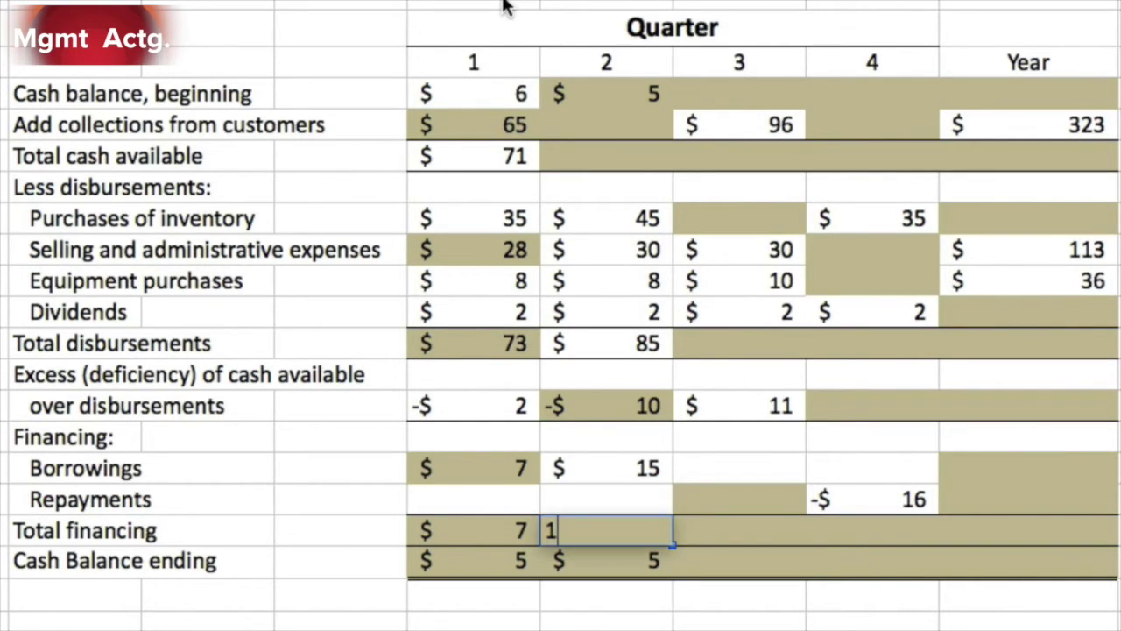
{"action": "key", "text": "Up"}
Step: Enter 75 as the quarter 2 total cash available
{"action": "key", "text": "Up"}
{"action": "key", "text": "Up"}
{"action": "key", "text": "Up"}
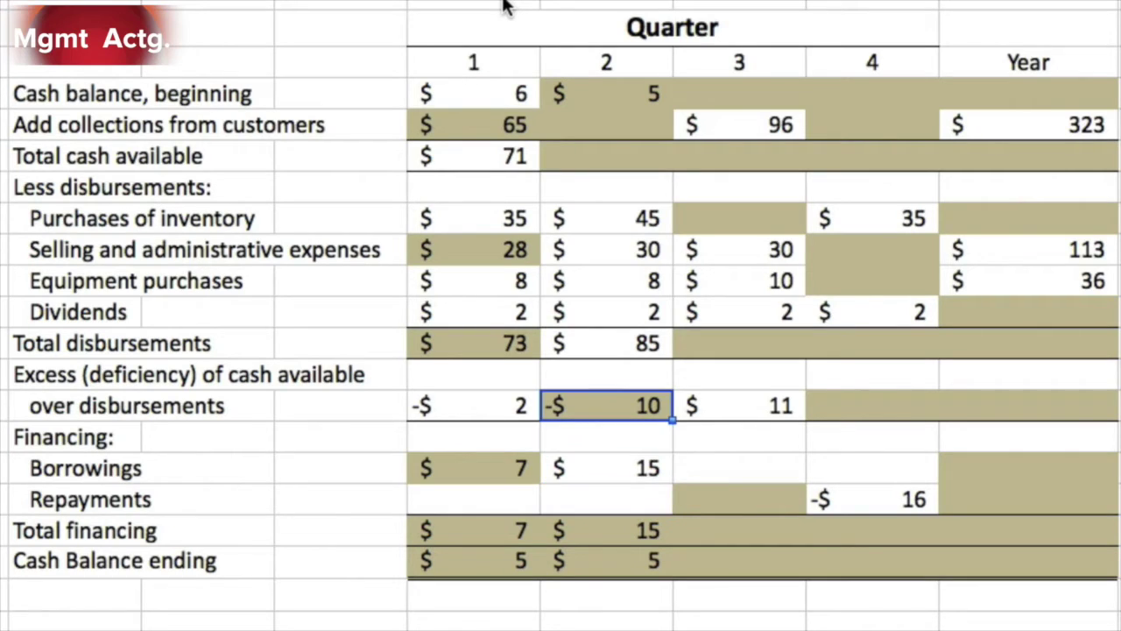
{"action": "key", "text": "Up"}
{"action": "key", "text": "Up"}
{"action": "key", "text": "Down"}
{"action": "key", "text": "Down"}
{"action": "key", "text": "Up"}
{"action": "key", "text": "Up"}
{"action": "key", "text": "Up"}
{"action": "key", "text": "Up"}
{"action": "key", "text": "Up"}
{"action": "key", "text": "Up"}
{"action": "key", "text": "Up"}
{"action": "key", "text": "Up"}
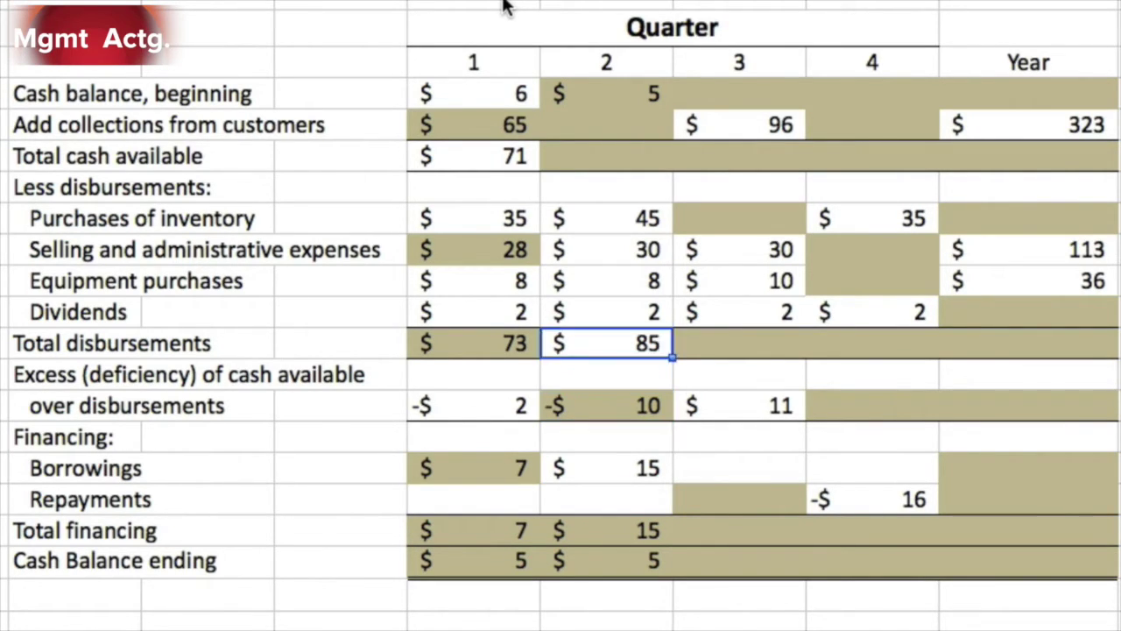
{"action": "type", "text": "75"}
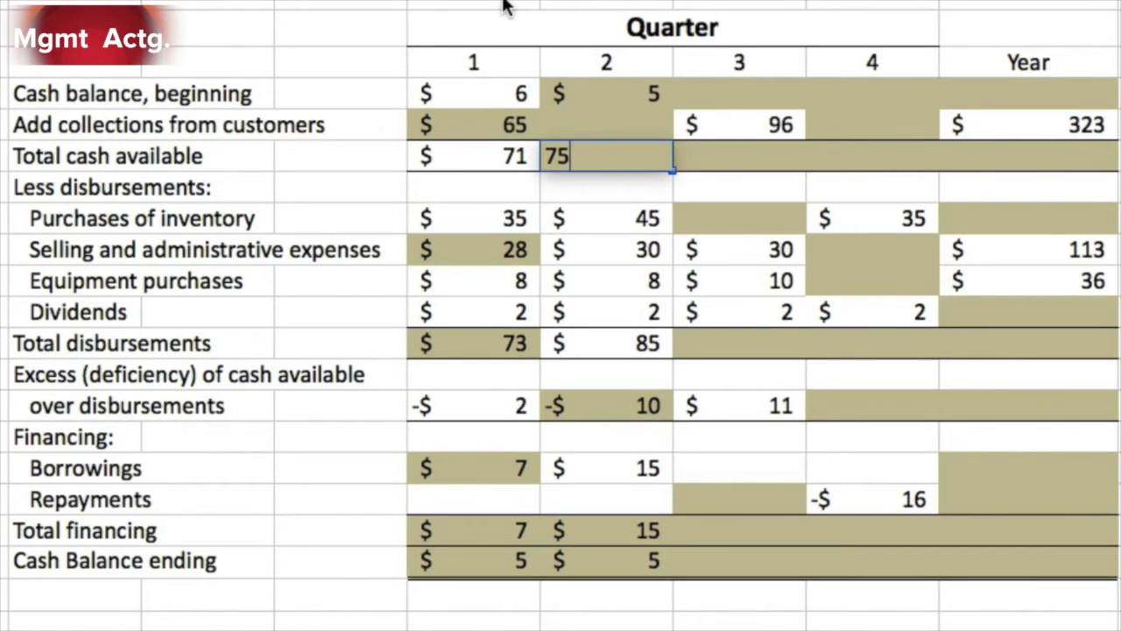
{"action": "key", "text": "Return"}
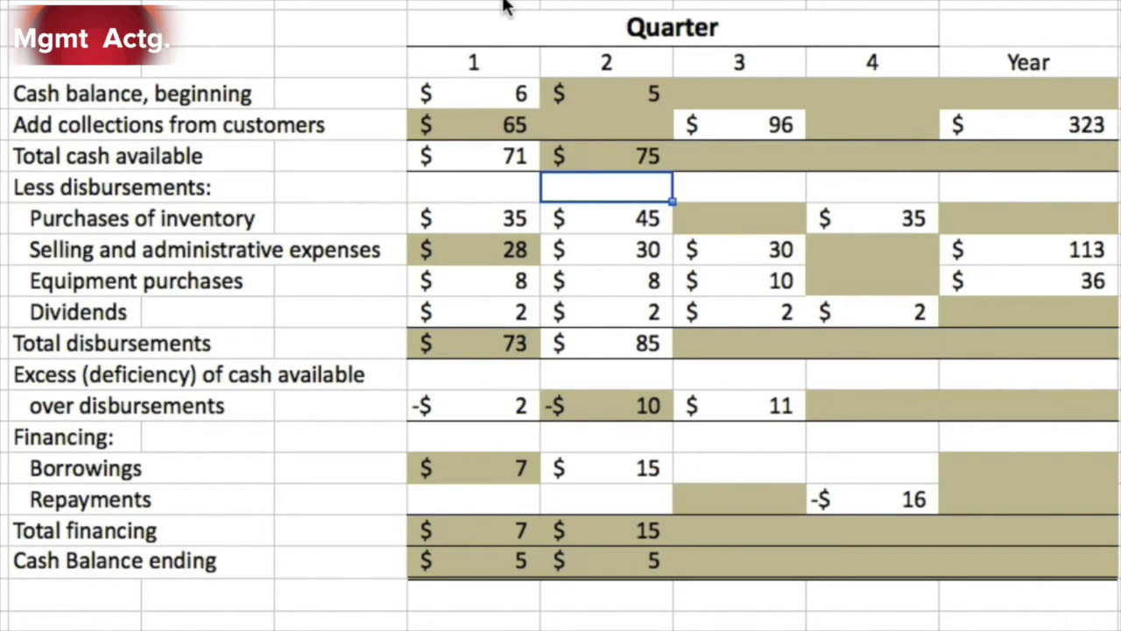
Step: Enter 70 as the quarter 2 collections from customers
{"action": "key", "text": "Up"}
{"action": "key", "text": "Up"}
{"action": "key", "text": "Up"}
{"action": "key", "text": "Down"}
{"action": "key", "text": "Down"}
{"action": "key", "text": "Up"}
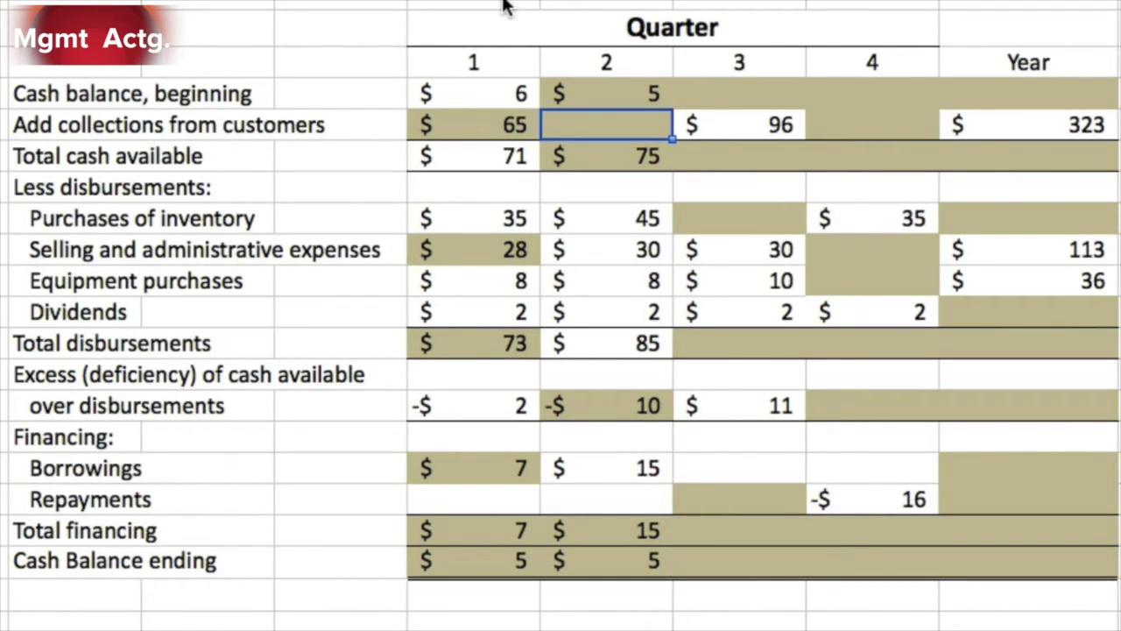
{"action": "type", "text": "70"}
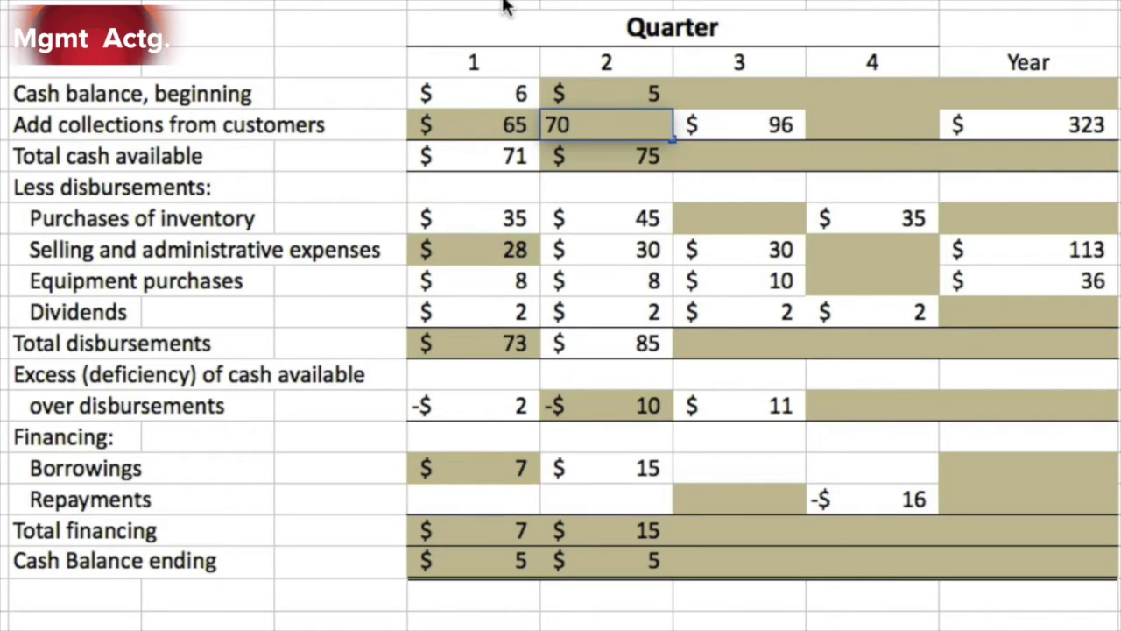
{"action": "key", "text": "Escape"}
{"action": "type", "text": "70"}
{"action": "key", "text": "Return"}
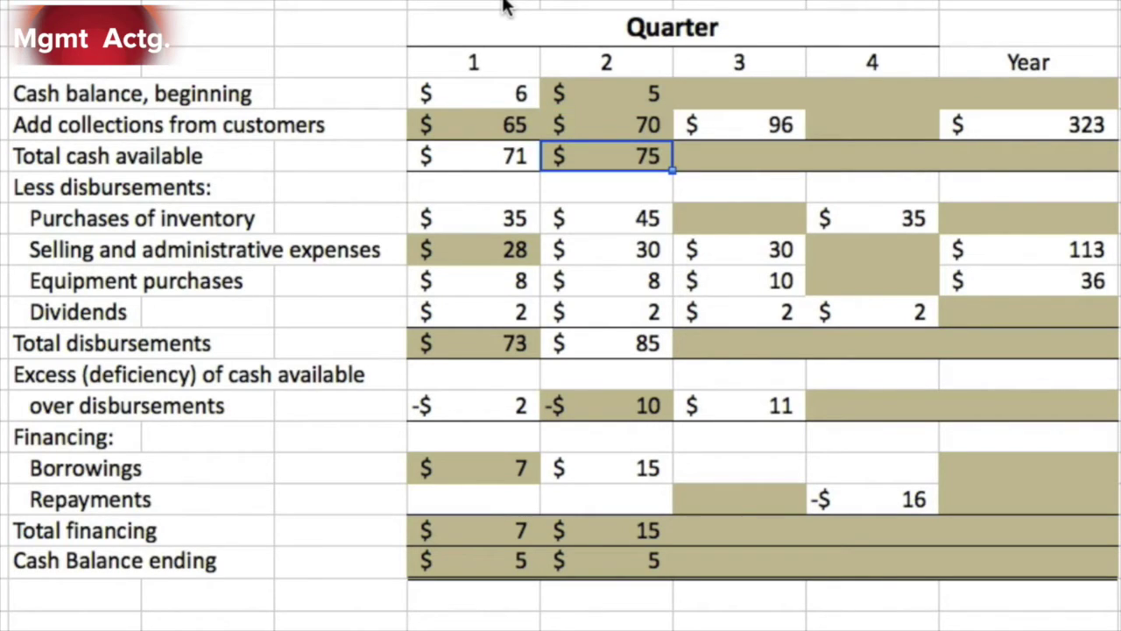
Step: Enter 5 as the quarter 3 beginning cash balance and 101 as the quarter 3 total cash available
{"action": "key", "text": "Right"}
{"action": "key", "text": "Up"}
{"action": "key", "text": "Up"}
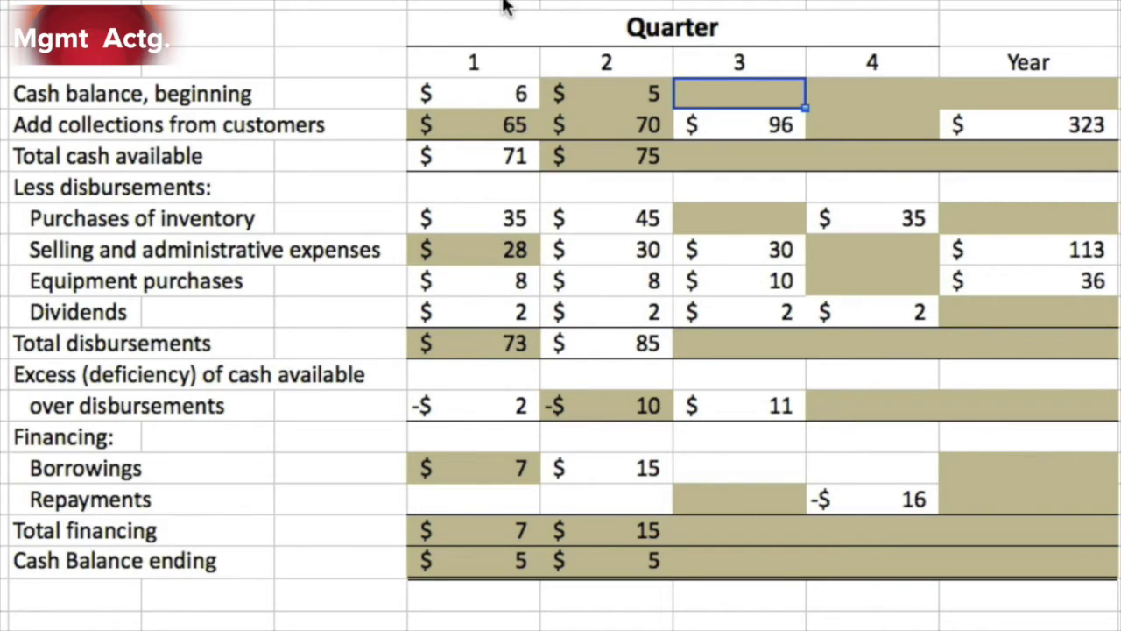
{"action": "type", "text": "5"}
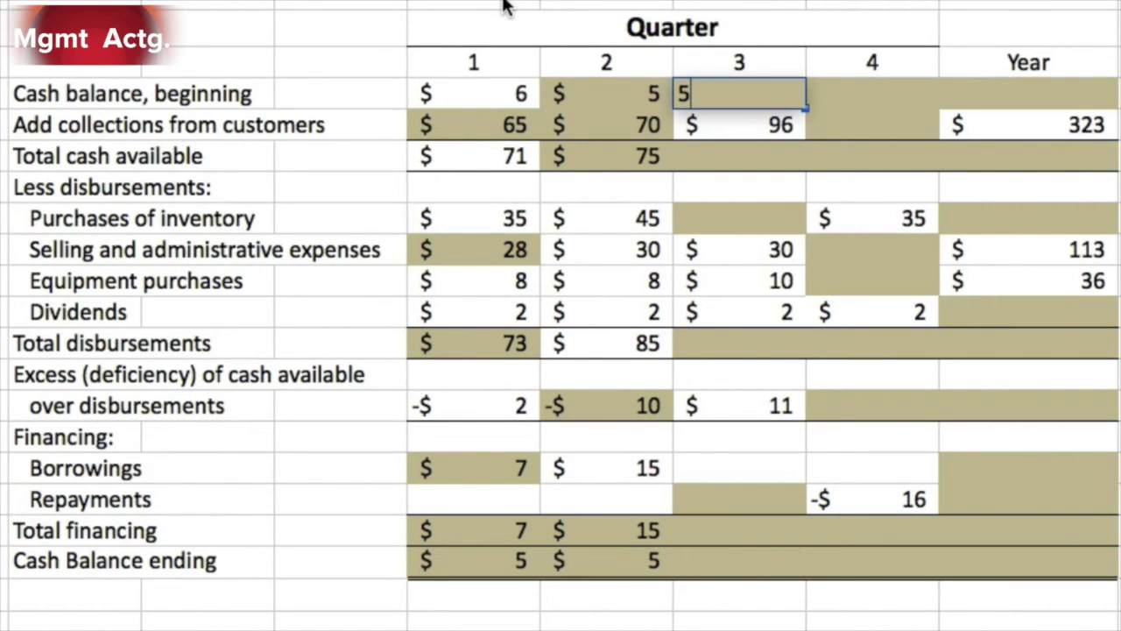
{"action": "key", "text": "Return"}
{"action": "key", "text": "Down"}
{"action": "type", "text": "101"}
{"action": "key", "text": "Return"}
Step: Enter 90 as the quarter 3 total disbursements
{"action": "key", "text": "Down"}
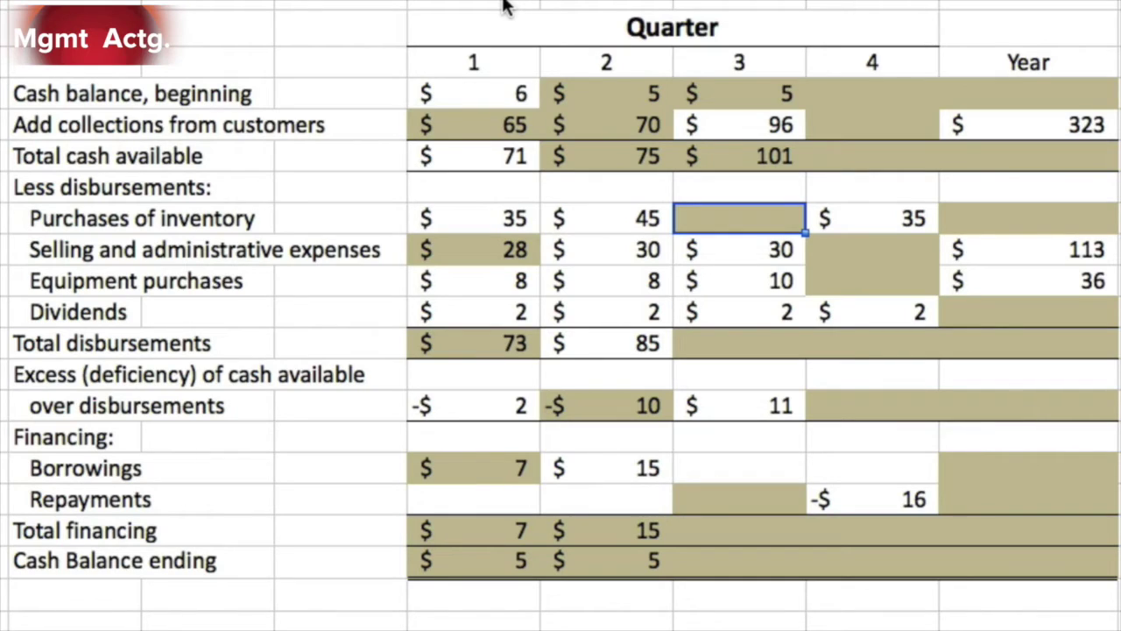
{"action": "key", "text": "Down"}
{"action": "key", "text": "Down"}
{"action": "key", "text": "Down"}
{"action": "key", "text": "Down"}
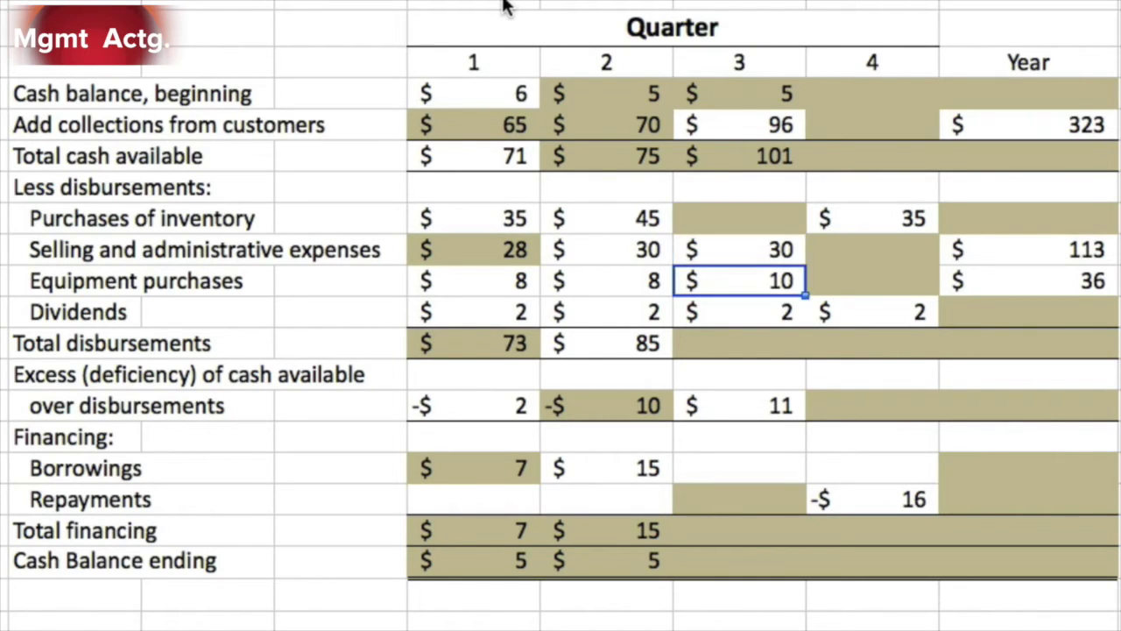
{"action": "key", "text": "Down"}
{"action": "key", "text": "Down"}
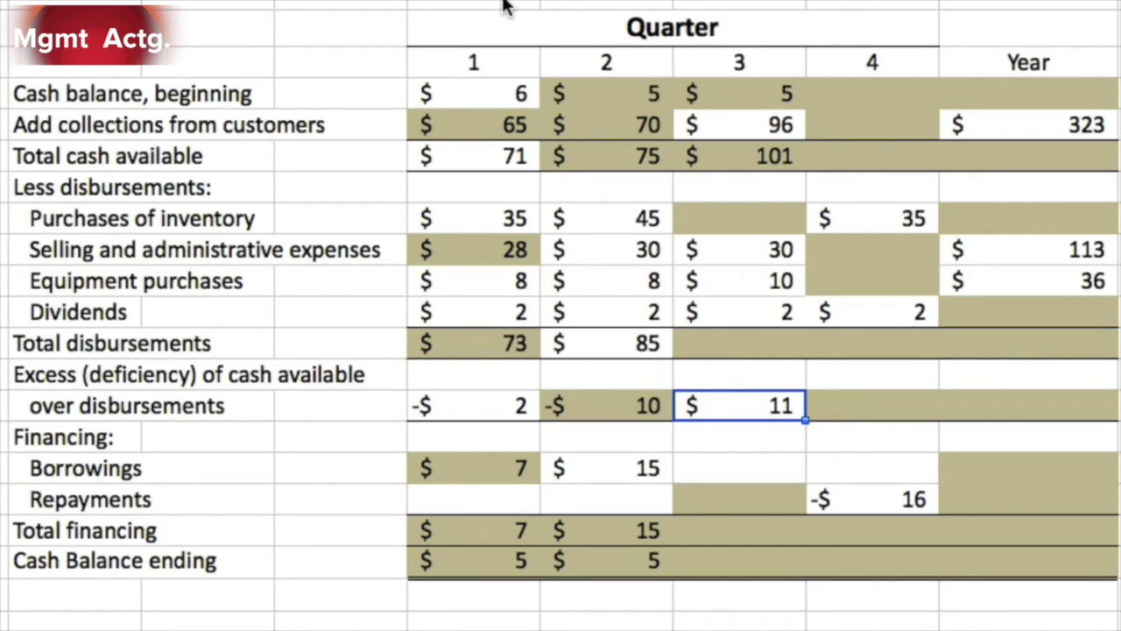
{"action": "key", "text": "Up"}
{"action": "key", "text": "Up"}
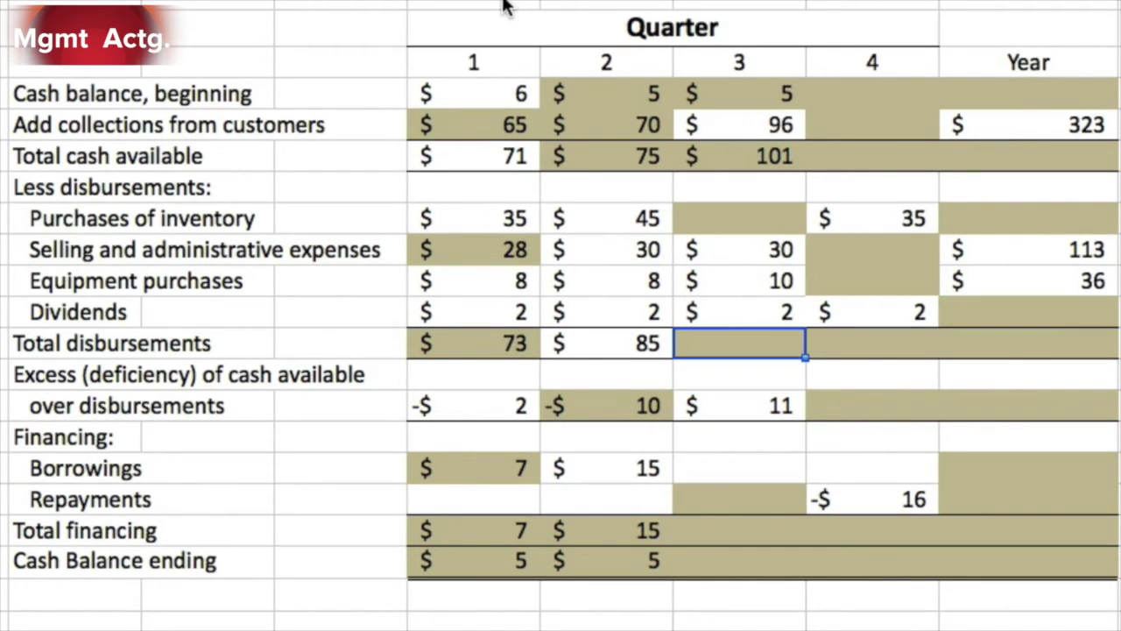
{"action": "type", "text": "90"}
Step: Enter 48 as the quarter 3 purchases of inventory
{"action": "key", "text": "Up"}
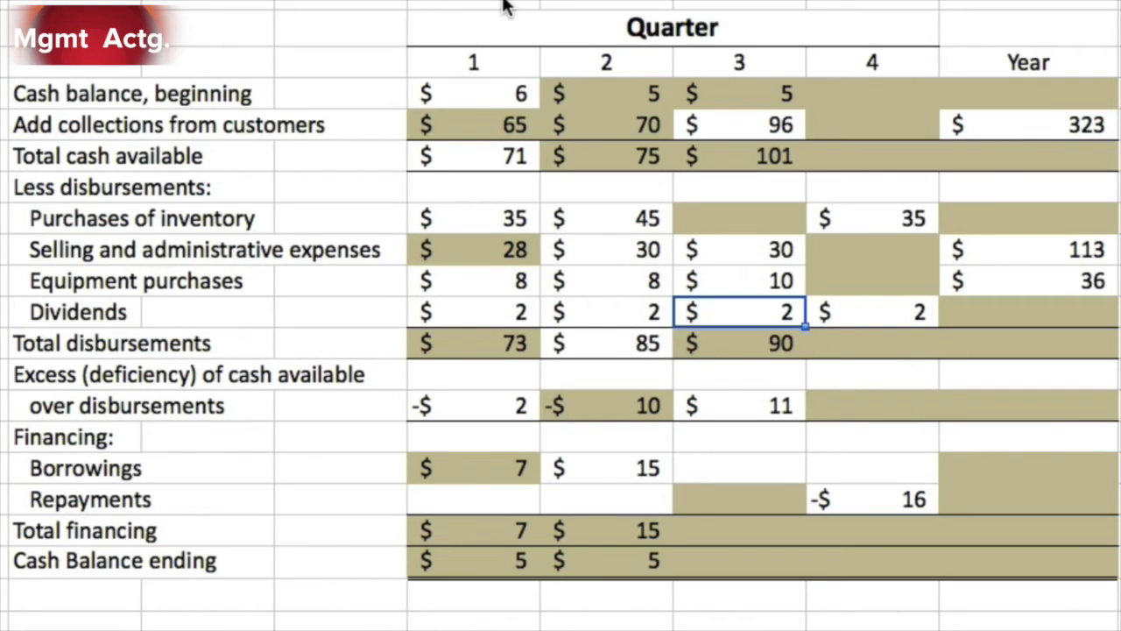
{"action": "key", "text": "Up"}
{"action": "key", "text": "Up"}
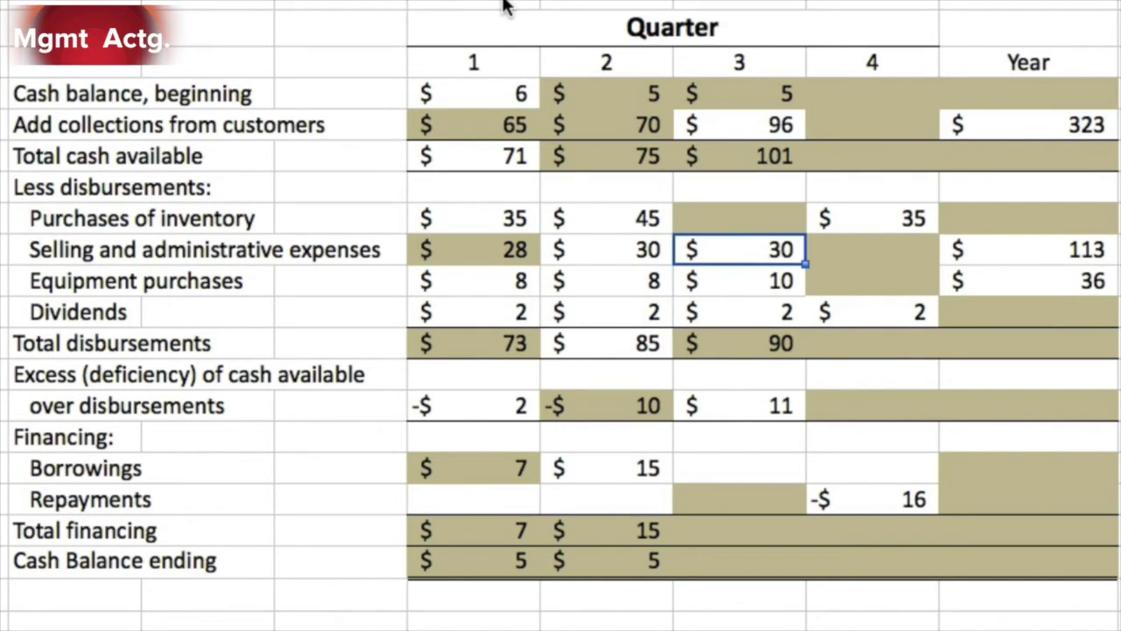
{"action": "key", "text": "Up"}
{"action": "type", "text": "48"}
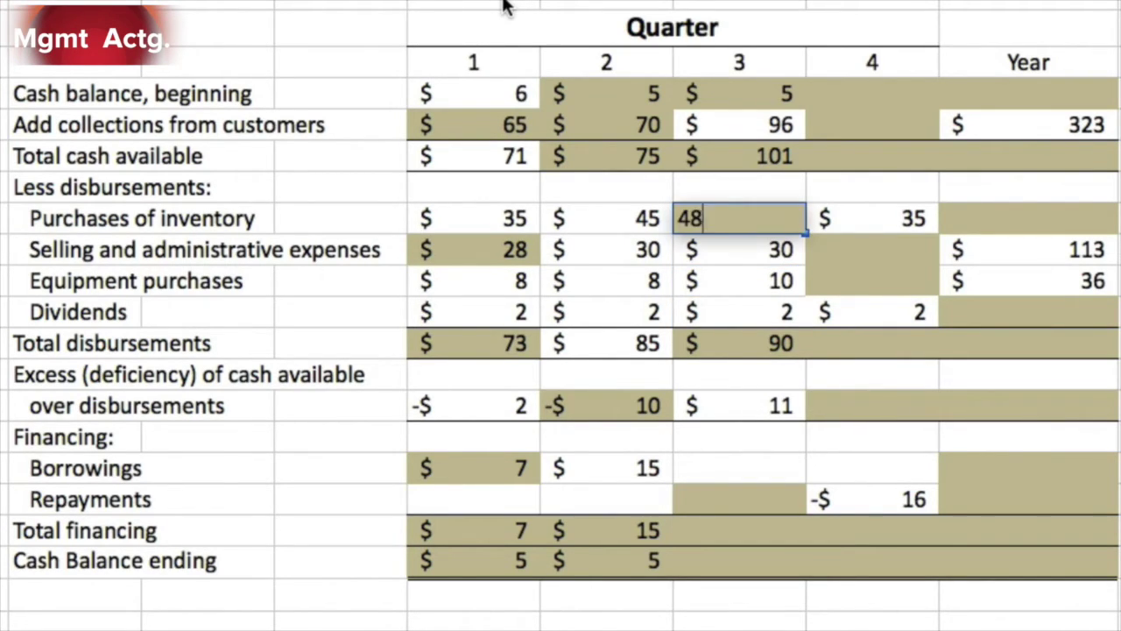
{"action": "key", "text": "Return"}
Step: Enter -6 as the quarter 3 repayments under financing
{"action": "key", "text": "Down"}
{"action": "key", "text": "Down"}
{"action": "key", "text": "Down"}
{"action": "key", "text": "Down"}
{"action": "key", "text": "Down"}
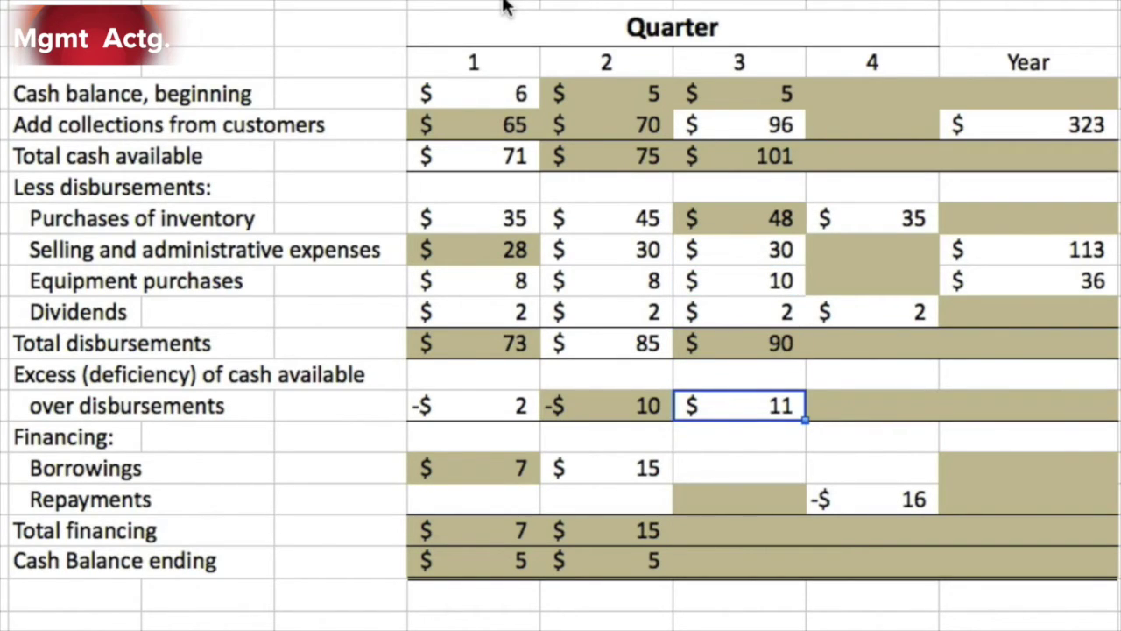
{"action": "key", "text": "Down"}
{"action": "key", "text": "Down"}
{"action": "key", "text": "Down"}
{"action": "key", "text": "Down"}
{"action": "key", "text": "Down"}
{"action": "key", "text": "Up"}
{"action": "key", "text": "Up"}
{"action": "key", "text": "Up"}
{"action": "key", "text": "Up"}
{"action": "key", "text": "Up"}
{"action": "key", "text": "Down"}
{"action": "key", "text": "Down"}
{"action": "key", "text": "Down"}
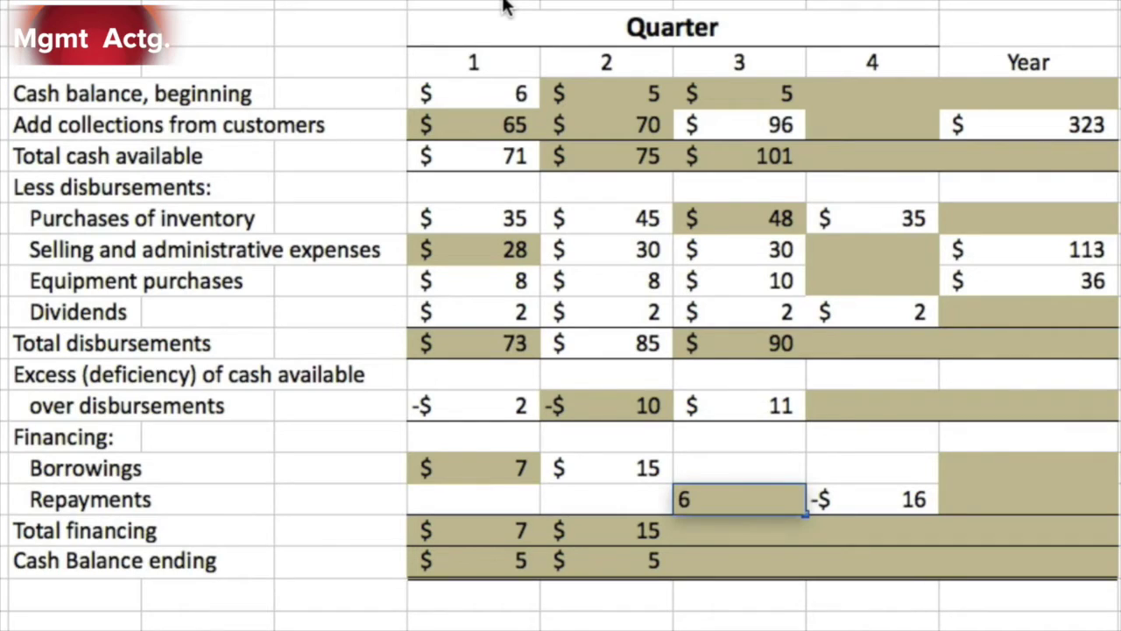
{"action": "key", "text": "BackSpace"}
{"action": "type", "text": "-$ 6"}
{"action": "key", "text": "Return"}
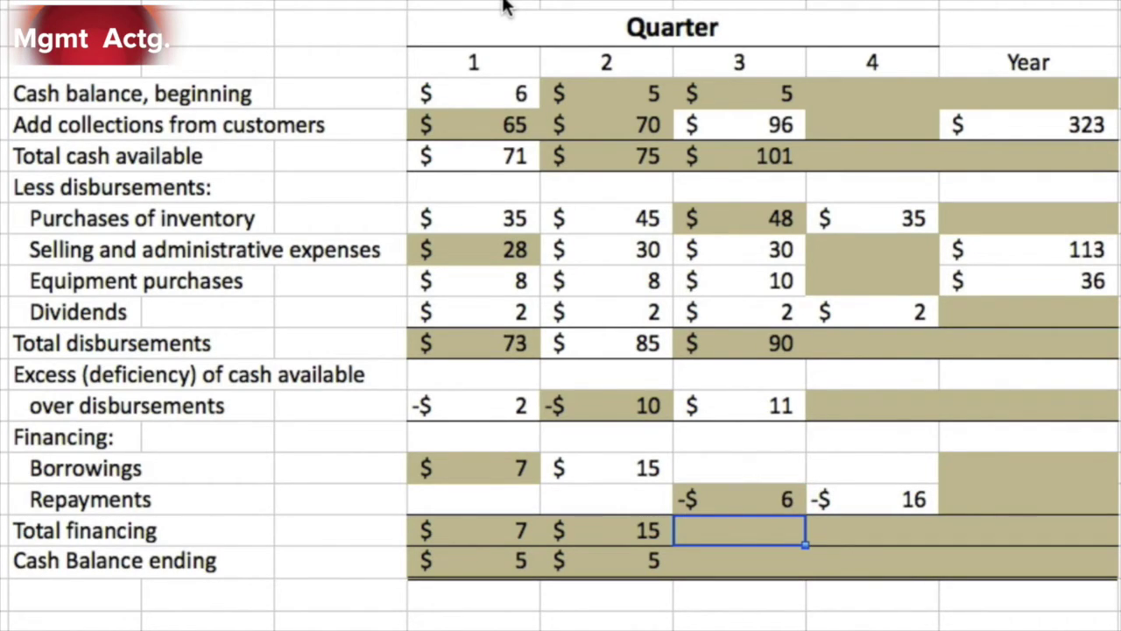
Step: Enter -6 as the quarter 3 total financing and 5 as the quarter 3 ending cash balance
{"action": "type", "text": "-6"}
{"action": "key", "text": "Return"}
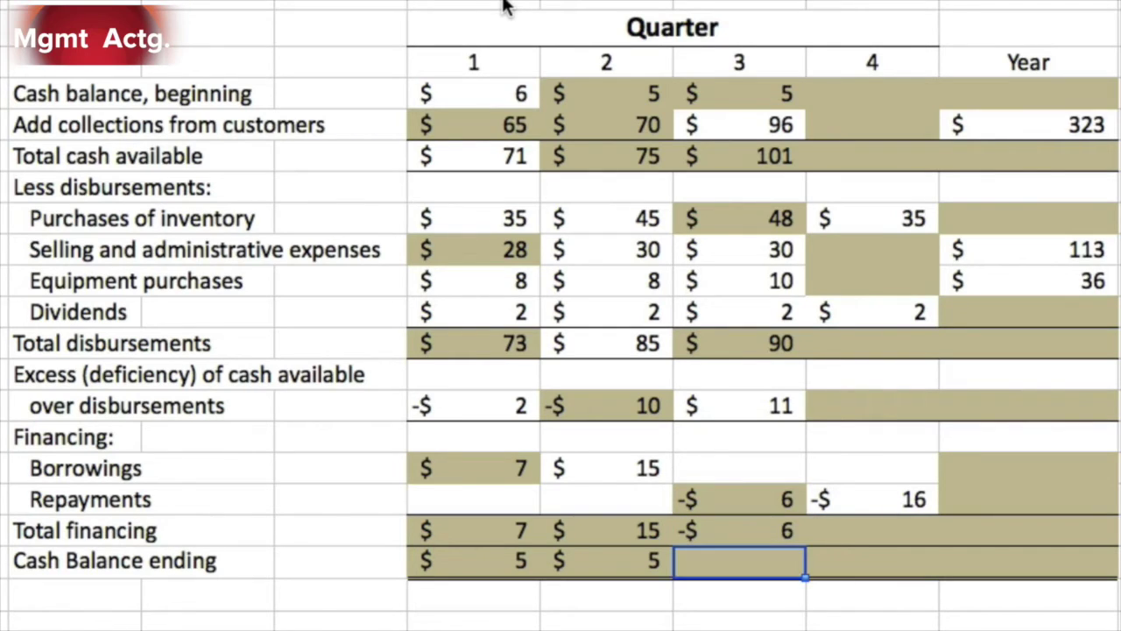
{"action": "type", "text": "5"}
{"action": "key", "text": "Return"}
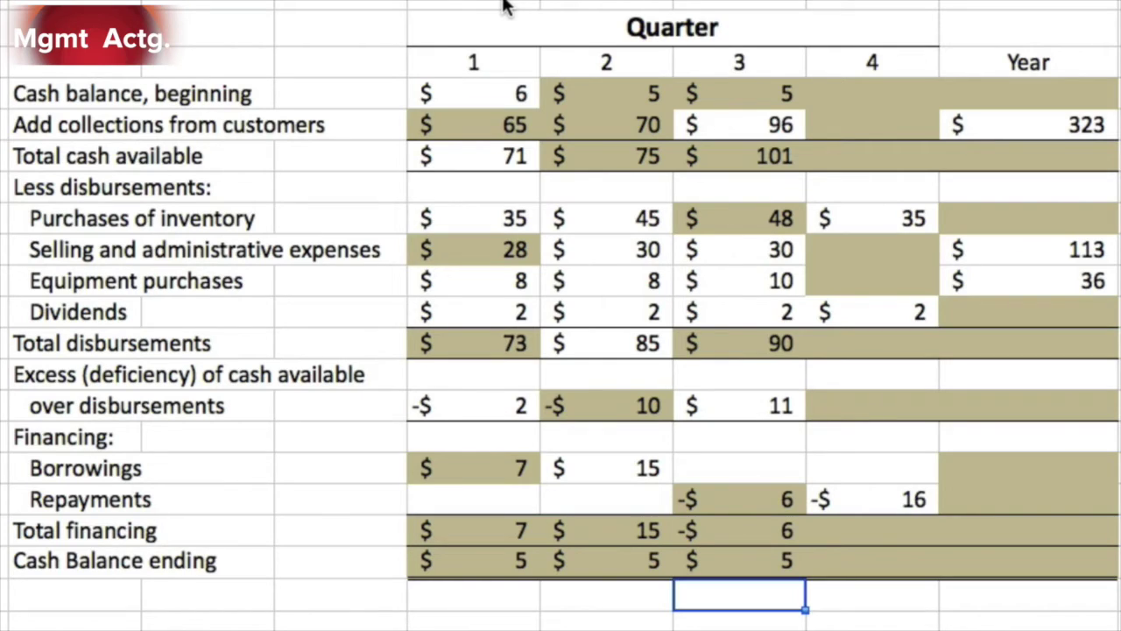
Step: Enter 5 as the quarter 4 beginning cash balance
{"action": "key", "text": "Up"}
{"action": "key", "text": "Right"}
{"action": "key", "text": "Up"}
{"action": "key", "text": "Up"}
{"action": "key", "text": "Up"}
{"action": "key", "text": "Up"}
{"action": "key", "text": "Up"}
{"action": "key", "text": "Up"}
{"action": "key", "text": "Up"}
{"action": "key", "text": "Up"}
{"action": "key", "text": "Up"}
{"action": "key", "text": "Up"}
{"action": "key", "text": "Up"}
{"action": "key", "text": "Up"}
{"action": "key", "text": "Up"}
{"action": "key", "text": "Up"}
{"action": "key", "text": "Up"}
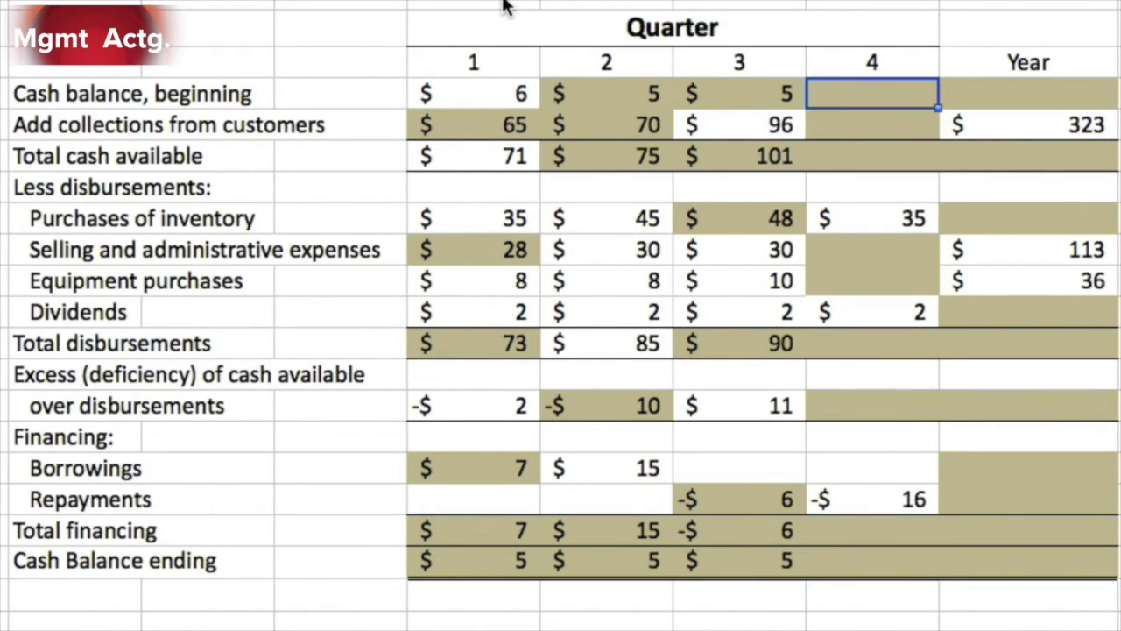
{"action": "type", "text": "5"}
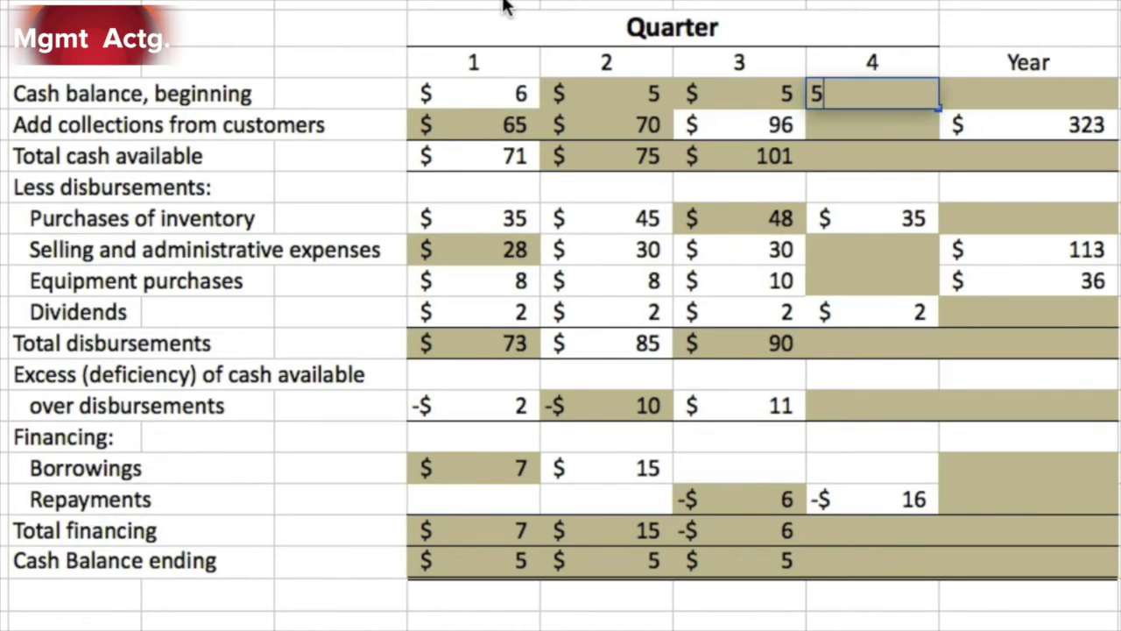
{"action": "key", "text": "Return"}
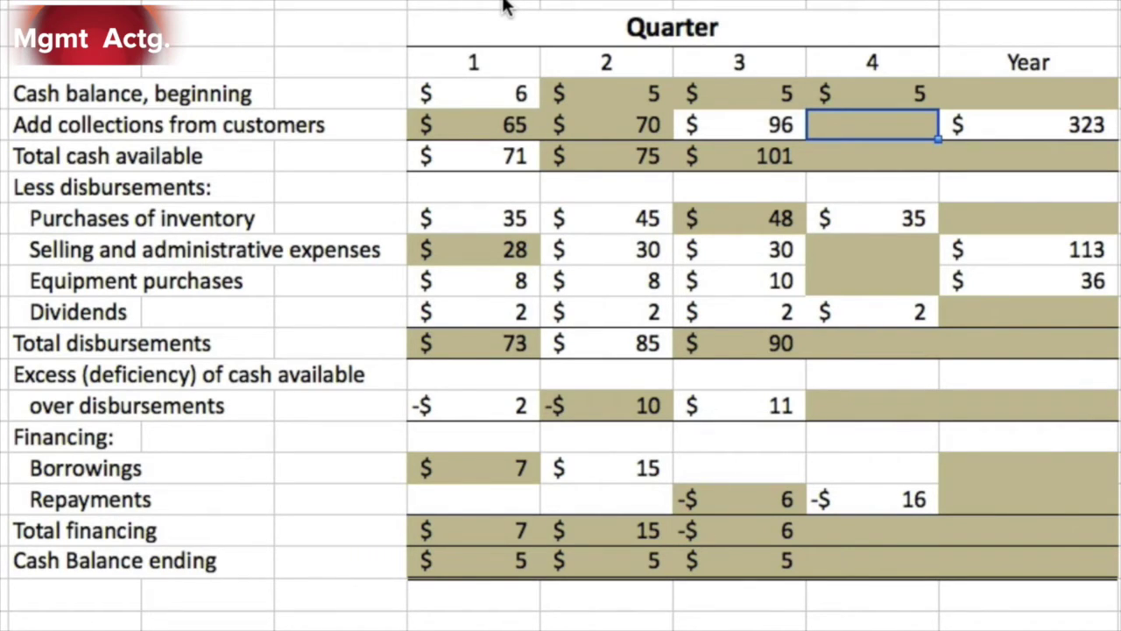
Step: Enter 92 as the quarter 4 collections from customers and 97 as the quarter 4 total cash available
{"action": "key", "text": "Down"}
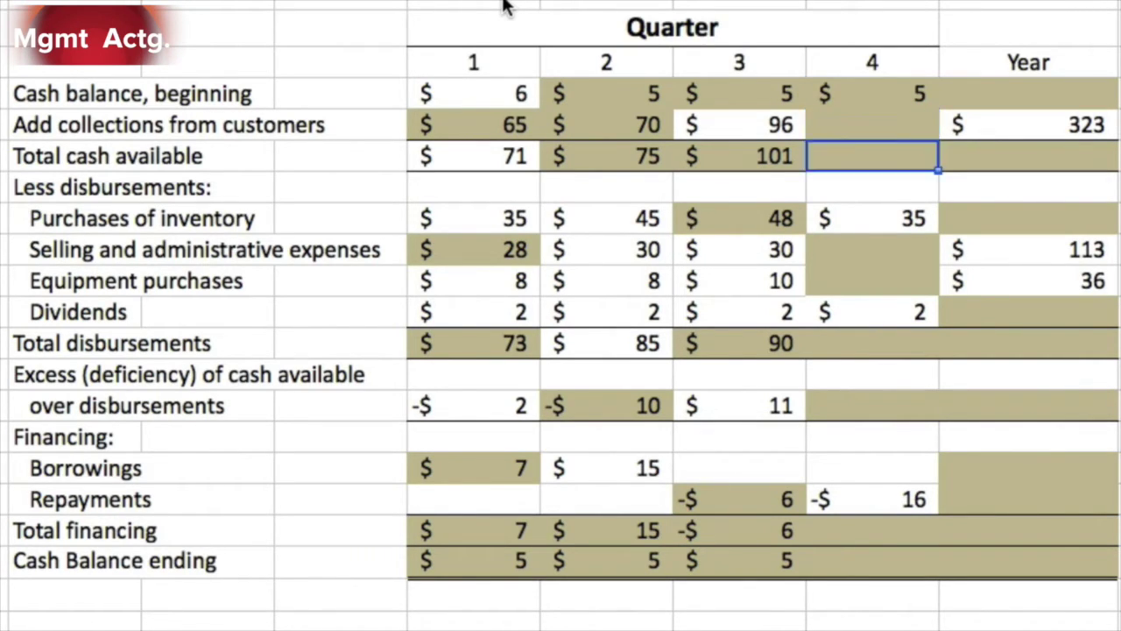
{"action": "key", "text": "Up"}
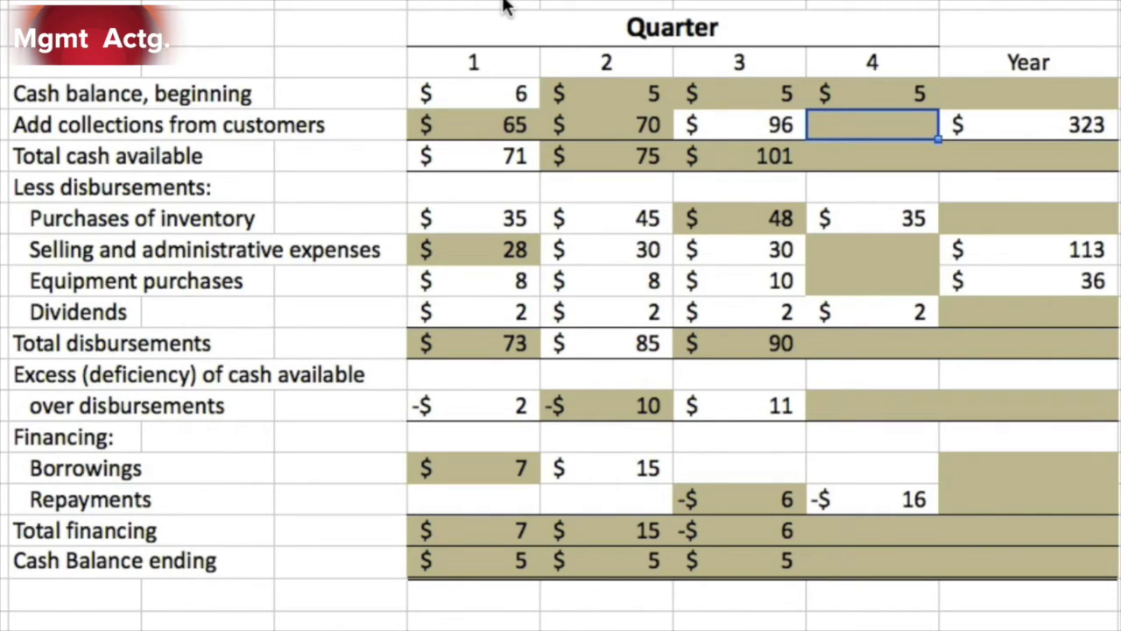
{"action": "key", "text": "Right"}
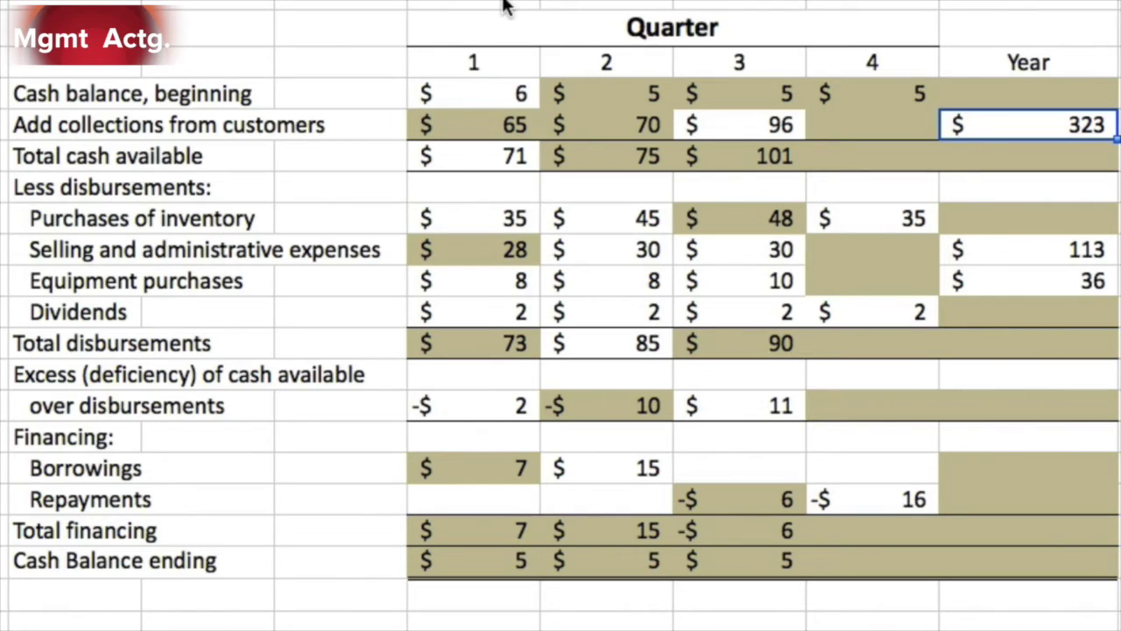
{"action": "key", "text": "Left"}
{"action": "key", "text": "Left"}
{"action": "key", "text": "Left"}
{"action": "key", "text": "Left"}
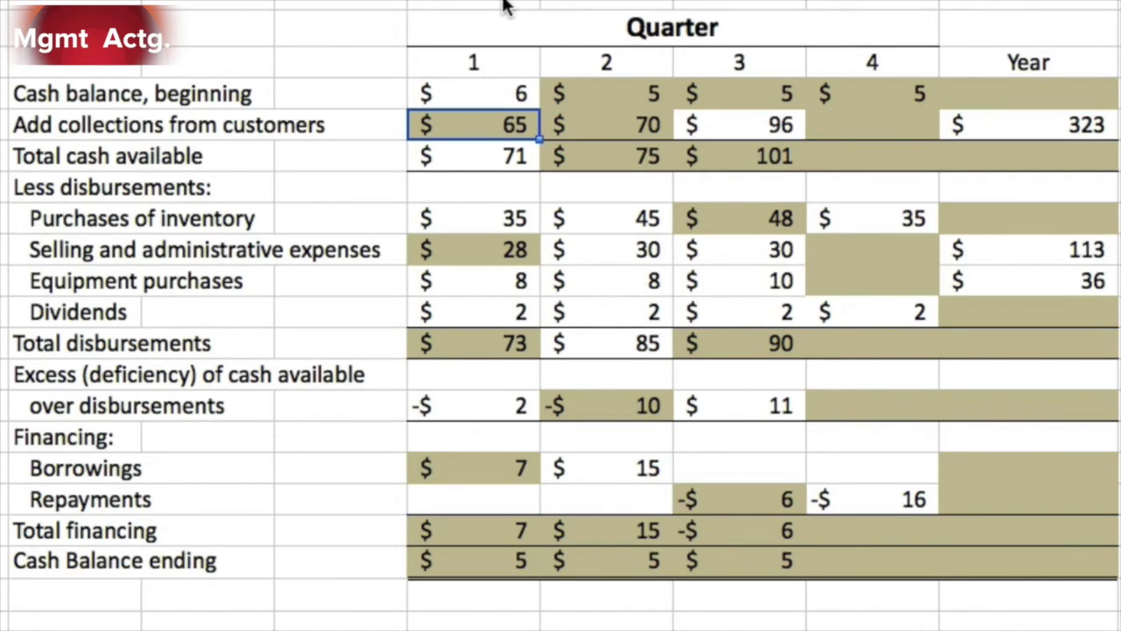
{"action": "key", "text": "Right"}
{"action": "key", "text": "Right"}
{"action": "key", "text": "Right"}
{"action": "type", "text": "92"}
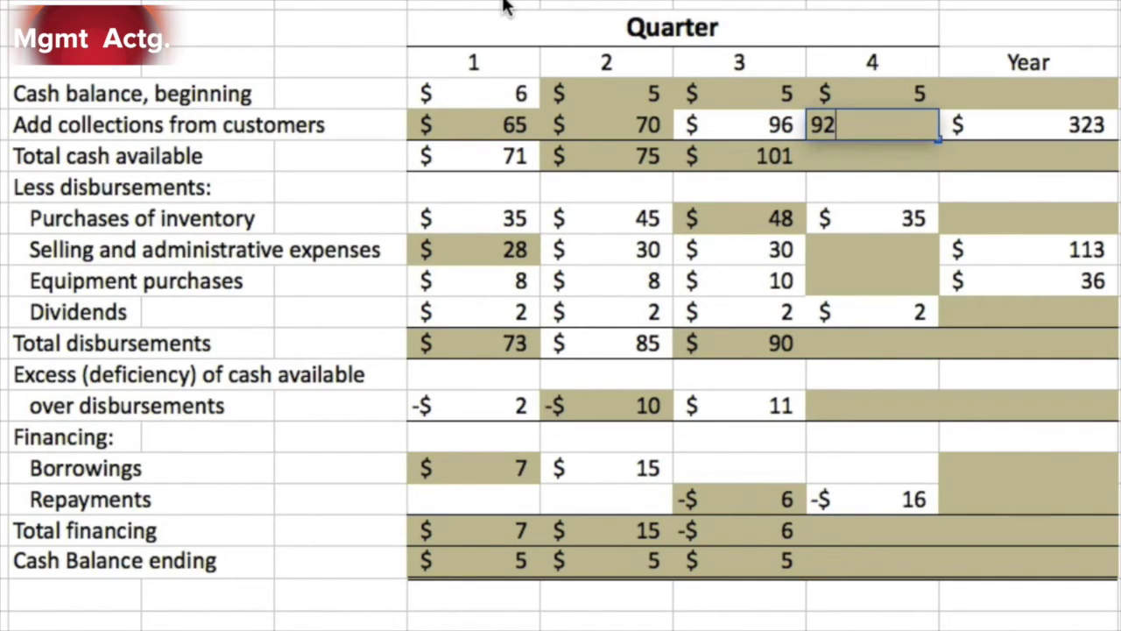
{"action": "key", "text": "Return"}
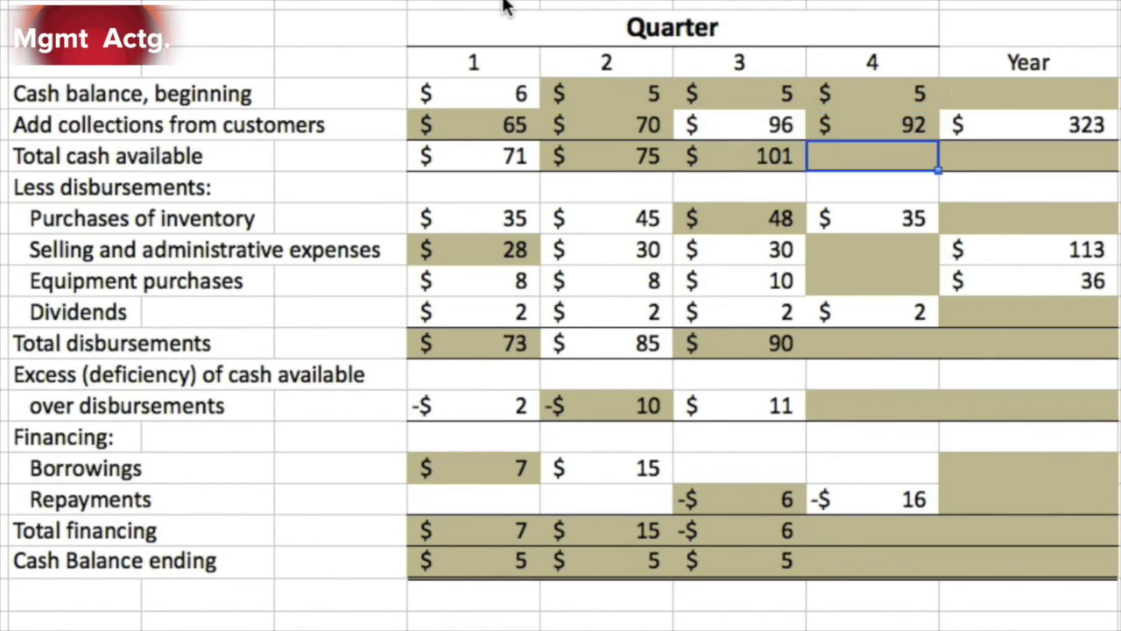
{"action": "type", "text": "97"}
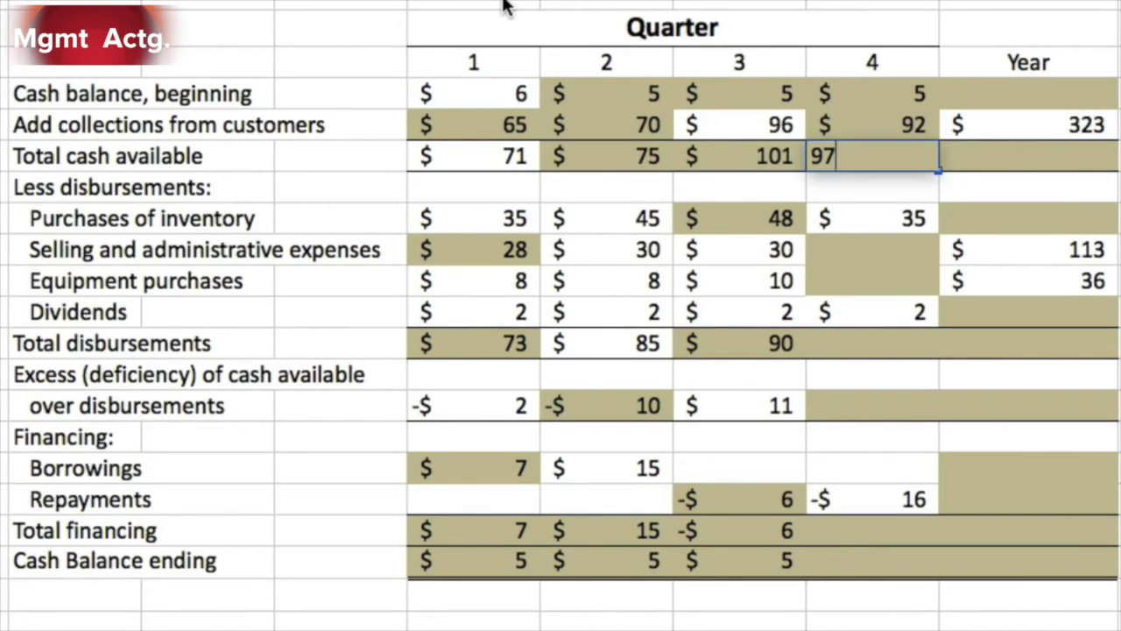
{"action": "key", "text": "Return"}
Step: Enter 6 as the year's beginning cash balance, carrying over the quarter 1 beginning balance
{"action": "key", "text": "Up"}
{"action": "key", "text": "Up"}
{"action": "key", "text": "Up"}
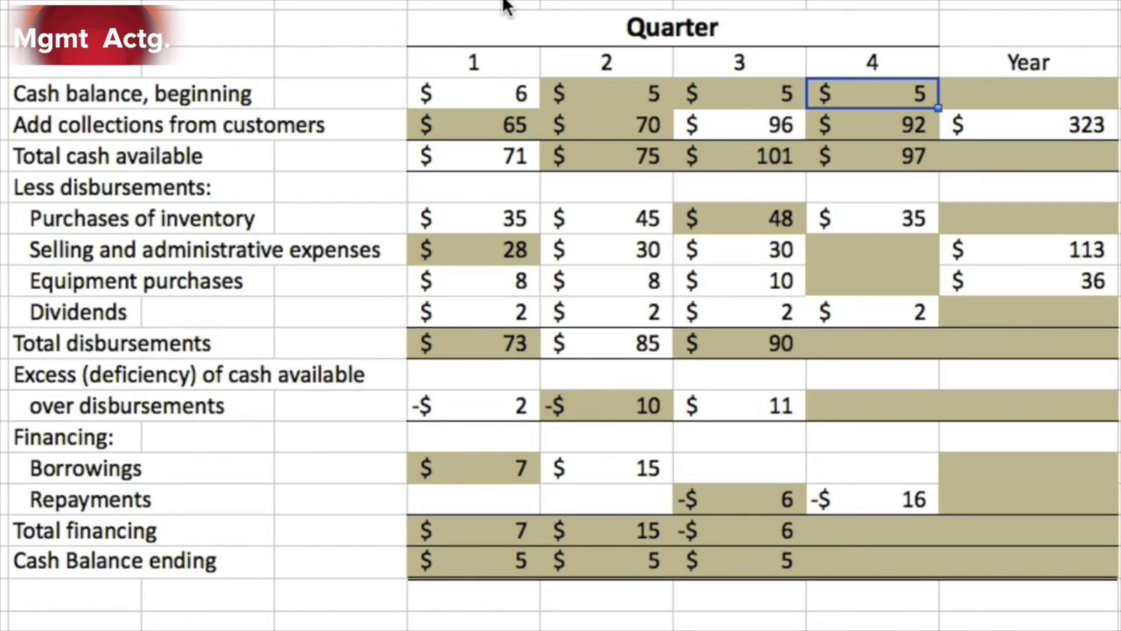
{"action": "key", "text": "Right"}
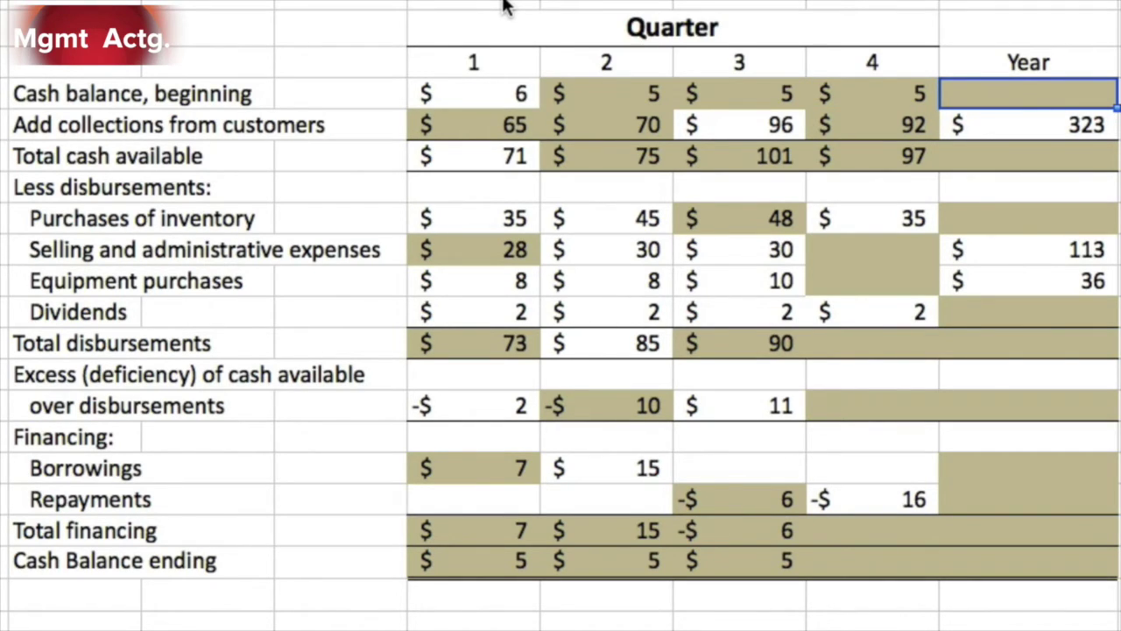
{"action": "key", "text": "Left"}
{"action": "key", "text": "Left"}
{"action": "key", "text": "Left"}
{"action": "key", "text": "Left"}
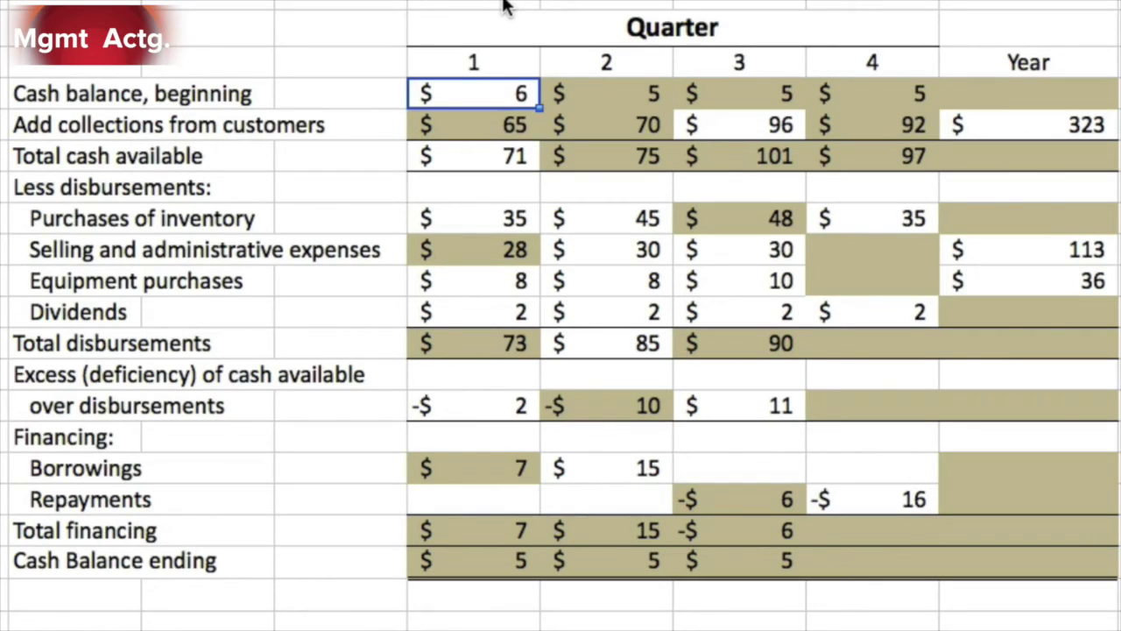
{"action": "key", "text": "Right"}
{"action": "key", "text": "Right"}
{"action": "key", "text": "Right"}
{"action": "key", "text": "Right"}
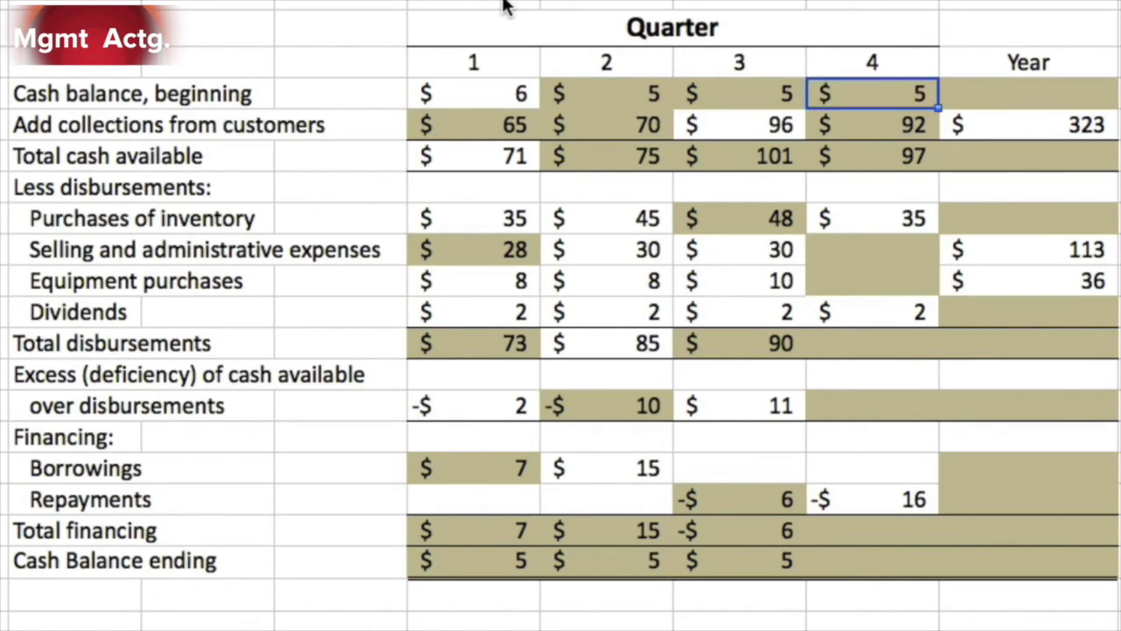
{"action": "type", "text": "6"}
{"action": "key", "text": "Return"}
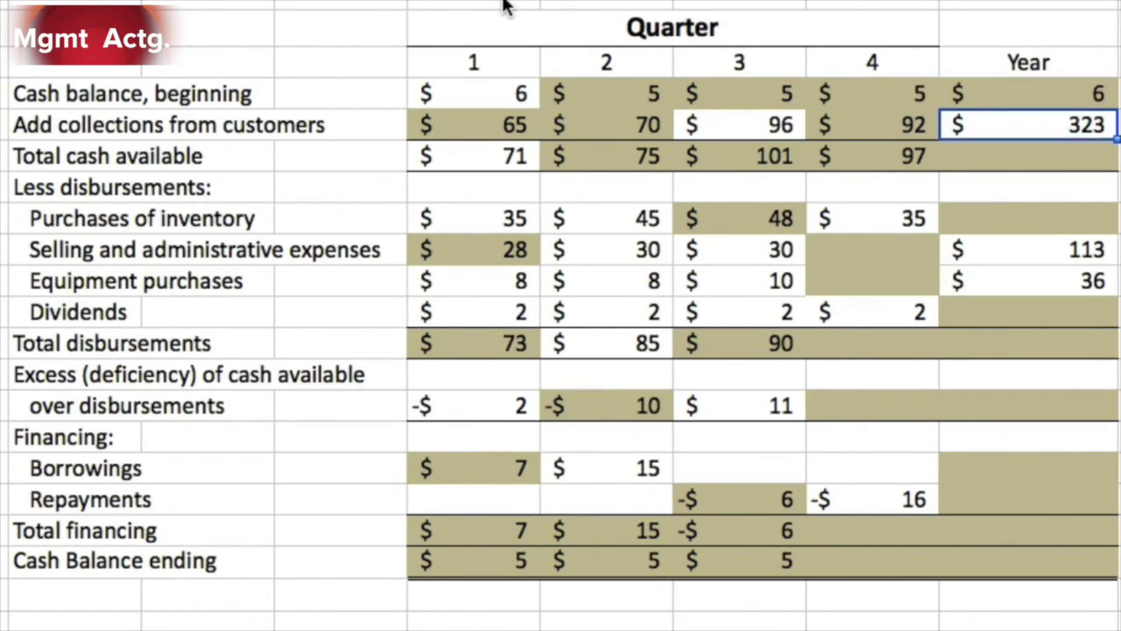
Step: Enter 329 as the year's total cash available, adding the beginning balance and the collections from customers
{"action": "key", "text": "Up"}
{"action": "key", "text": "Down"}
{"action": "key", "text": "Down"}
{"action": "type", "text": "329"}
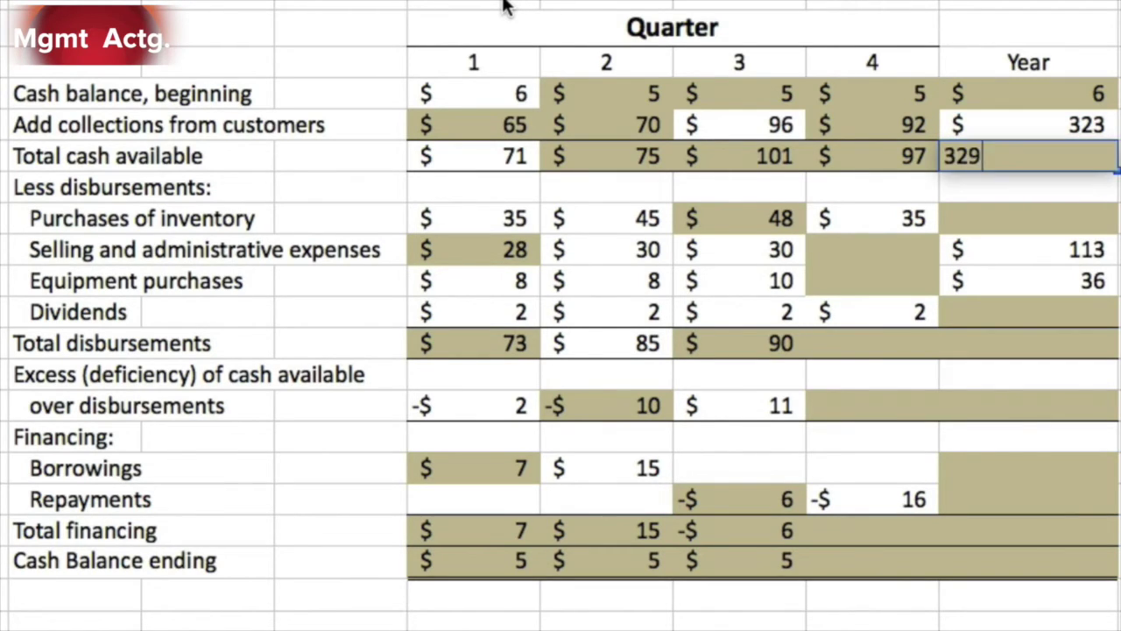
{"action": "key", "text": "Return"}
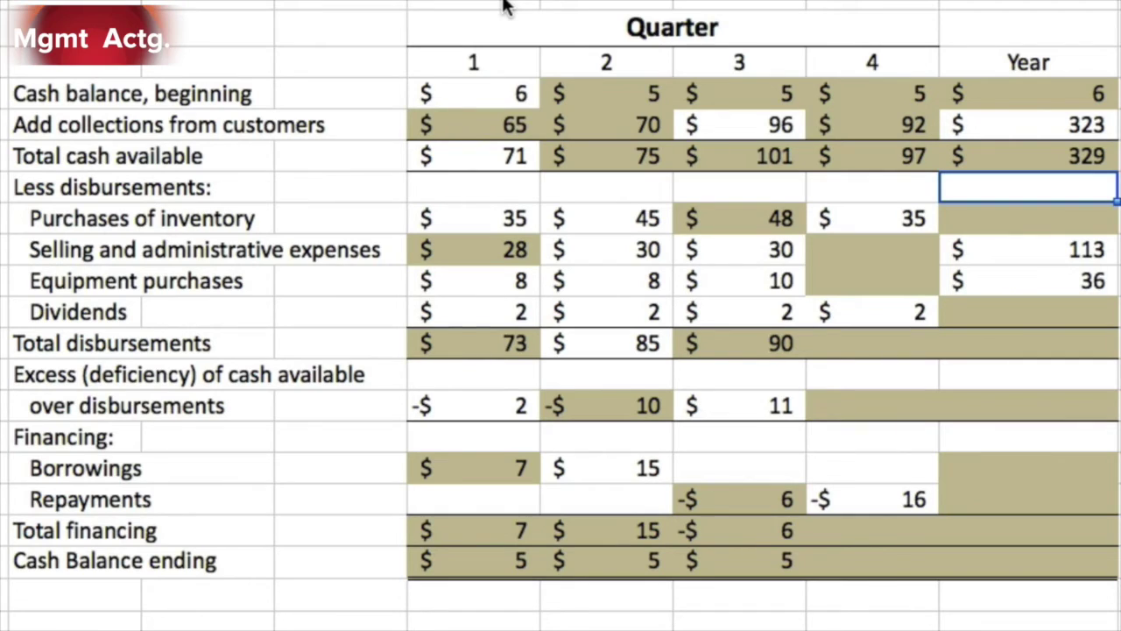
Step: Enter 163 as the year's purchases of inventory, summing the four quarters
{"action": "key", "text": "Down"}
{"action": "key", "text": "Left"}
{"action": "key", "text": "Left"}
{"action": "key", "text": "Left"}
{"action": "key", "text": "Left"}
{"action": "key", "text": "Right"}
{"action": "key", "text": "Right"}
{"action": "key", "text": "Right"}
{"action": "key", "text": "Right"}
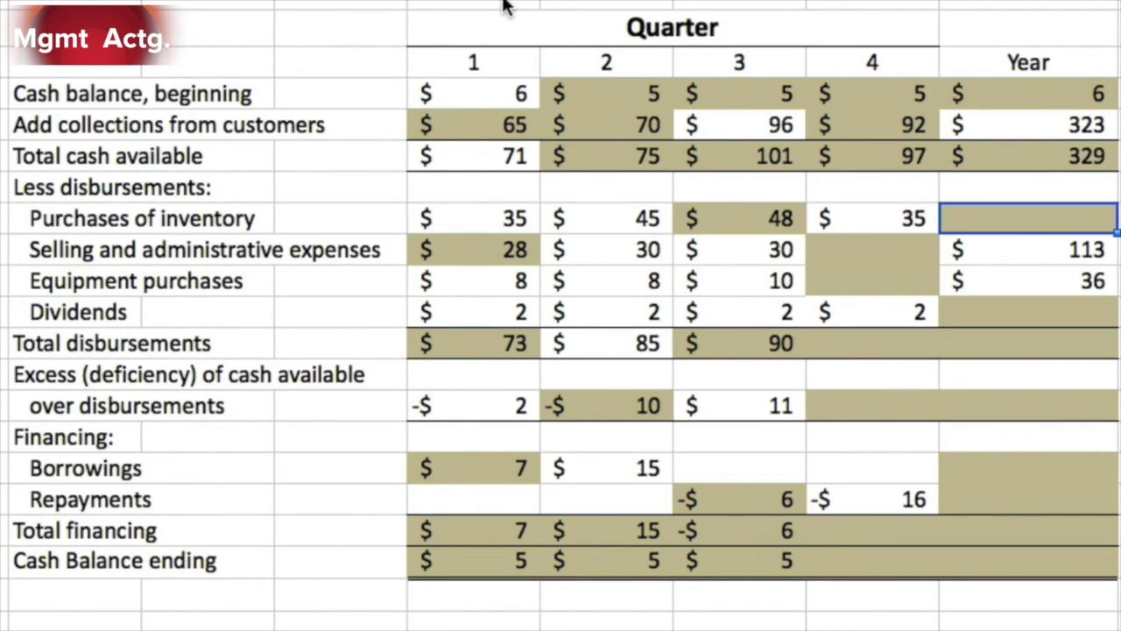
{"action": "type", "text": "163"}
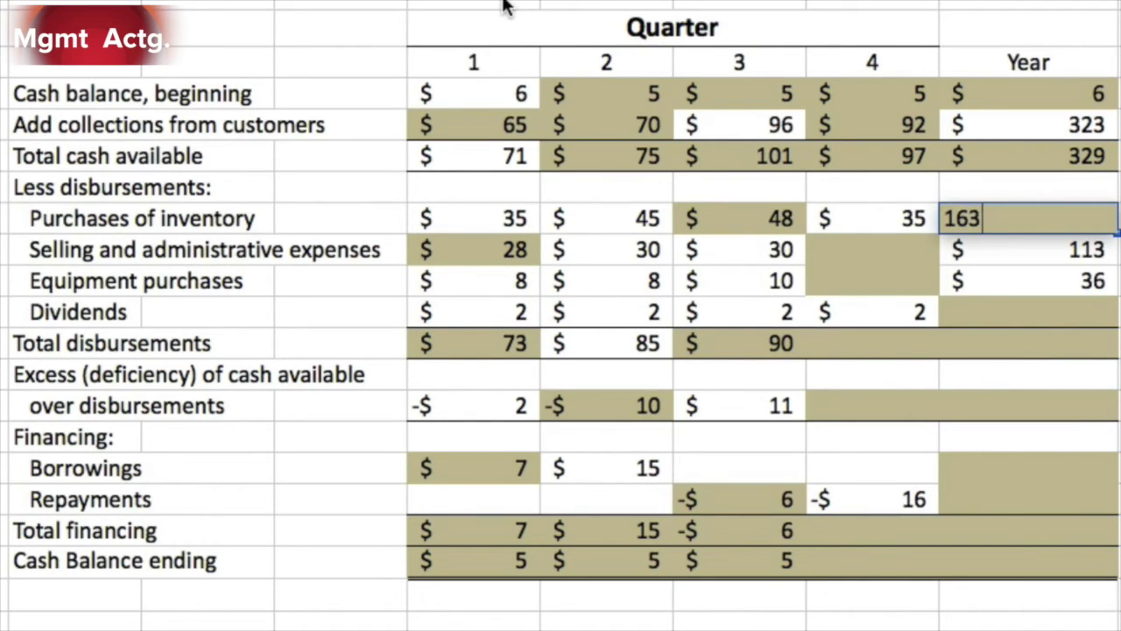
{"action": "key", "text": "Return"}
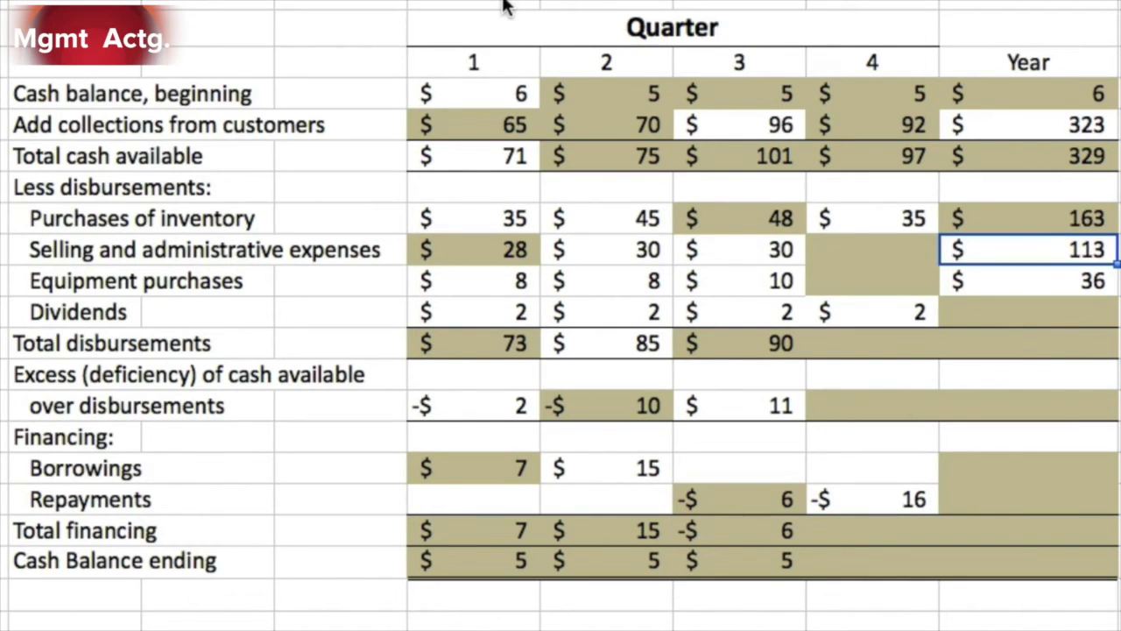
Step: Enter 25 as the quarter 4 selling and administrative expenses, subtracting the first three quarters from the year amount
{"action": "key", "text": "Left"}
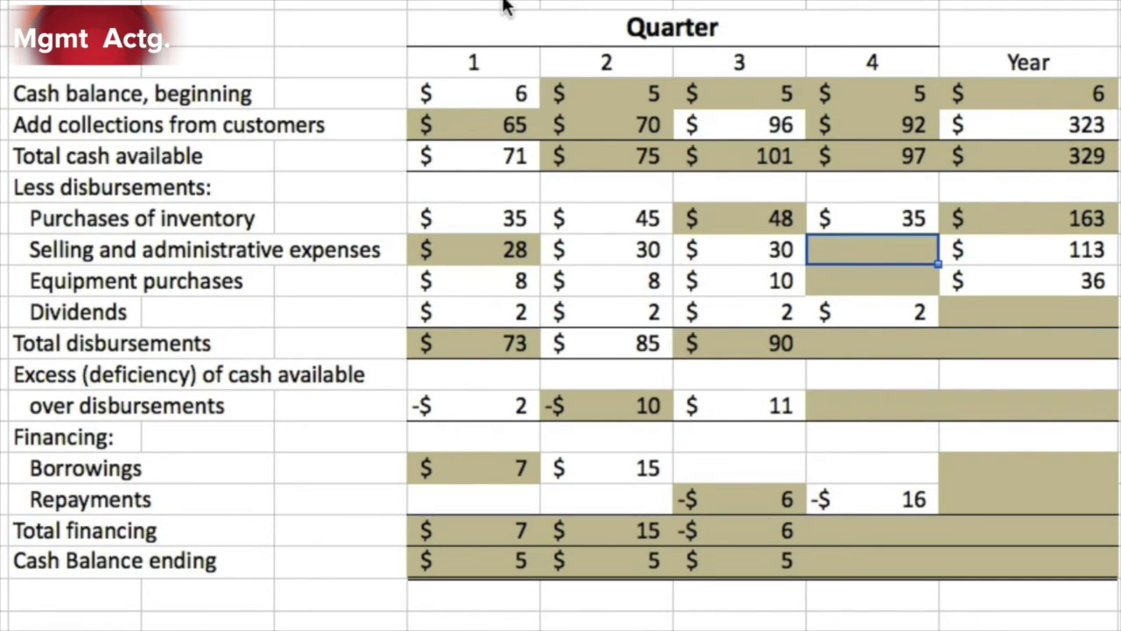
{"action": "key", "text": "Right"}
{"action": "key", "text": "Left"}
{"action": "key", "text": "Left"}
{"action": "key", "text": "Left"}
{"action": "key", "text": "Left"}
{"action": "key", "text": "Right"}
{"action": "key", "text": "Right"}
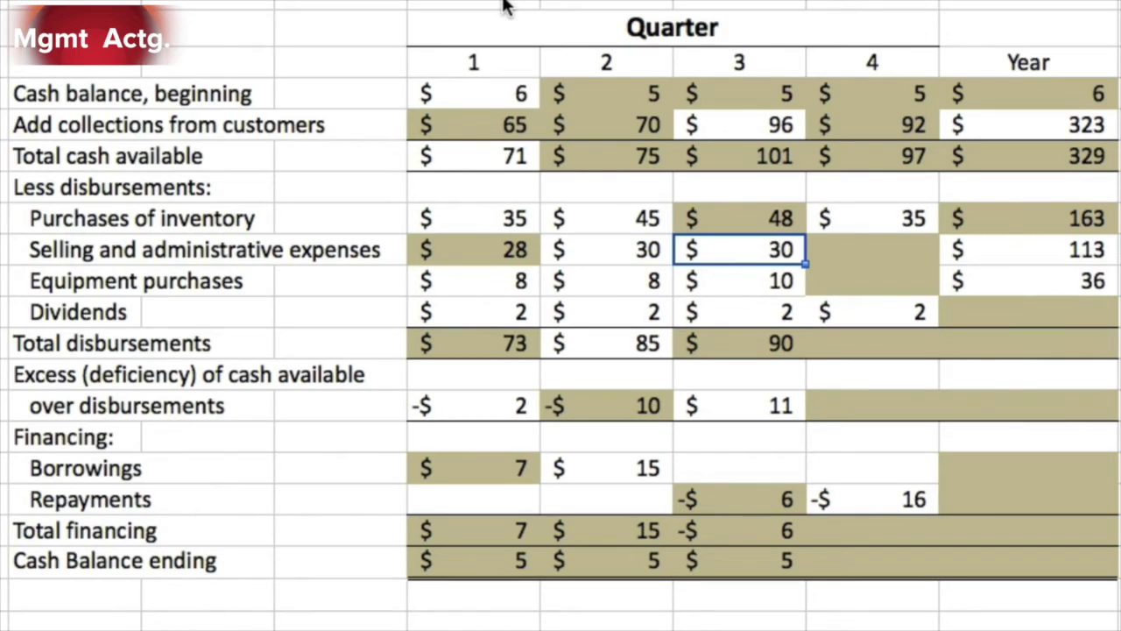
{"action": "key", "text": "Right"}
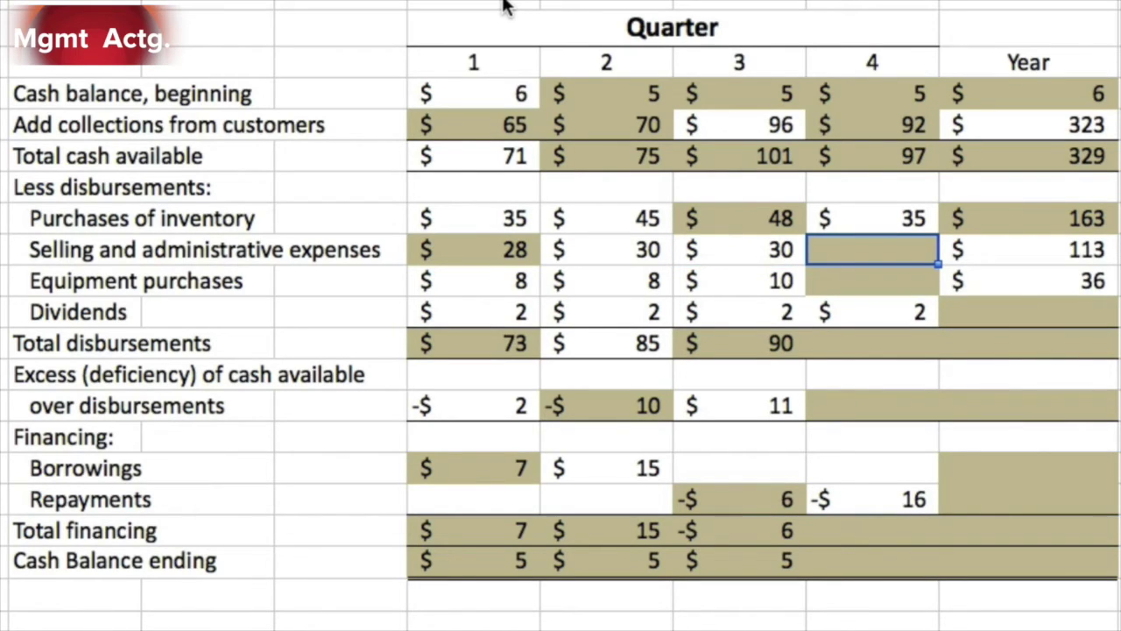
{"action": "type", "text": "25"}
{"action": "key", "text": "Return"}
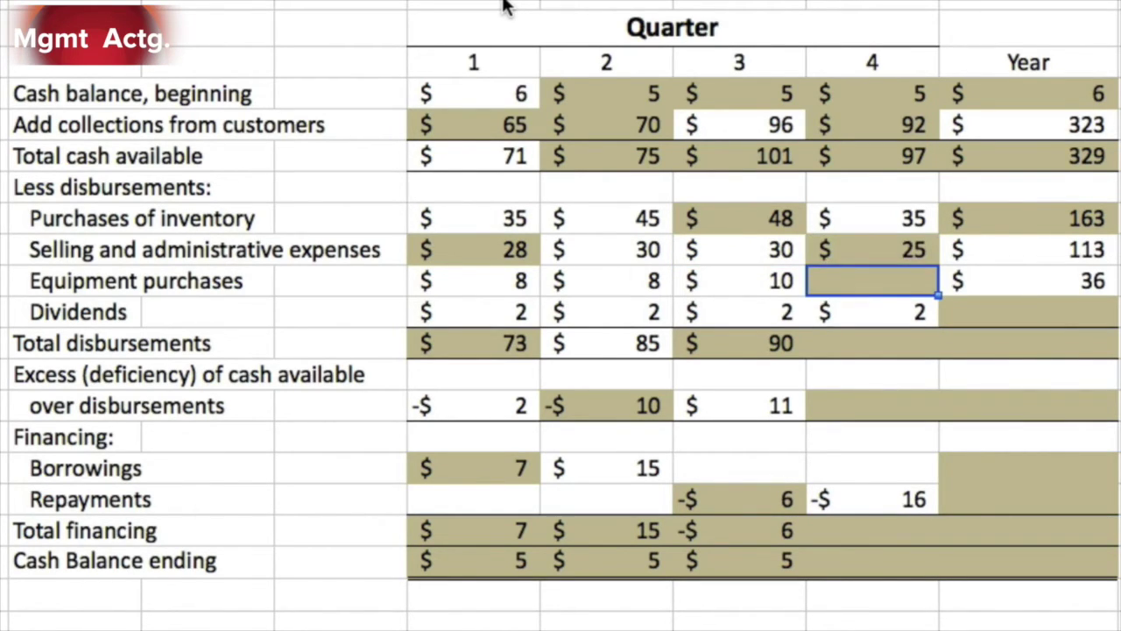
Step: Enter 10 as the quarter 4 equipment purchases, subtracting the first three quarters from the year amount
{"action": "key", "text": "Right"}
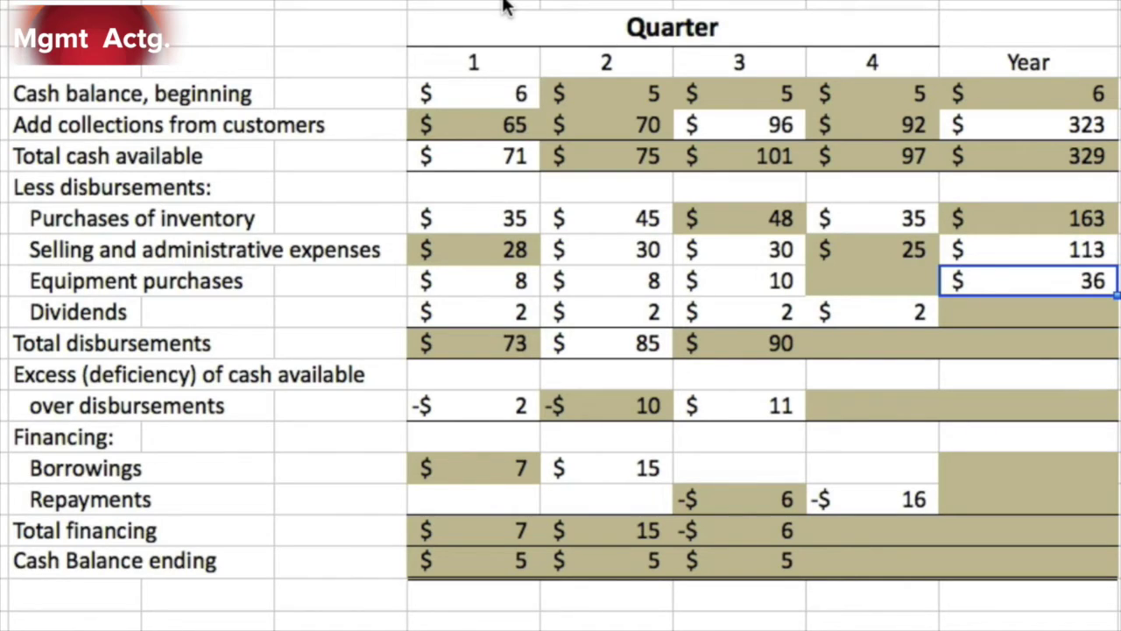
{"action": "key", "text": "Left"}
{"action": "key", "text": "Left"}
{"action": "key", "text": "Left"}
{"action": "key", "text": "Left"}
{"action": "key", "text": "Right"}
{"action": "key", "text": "Right"}
{"action": "key", "text": "Right"}
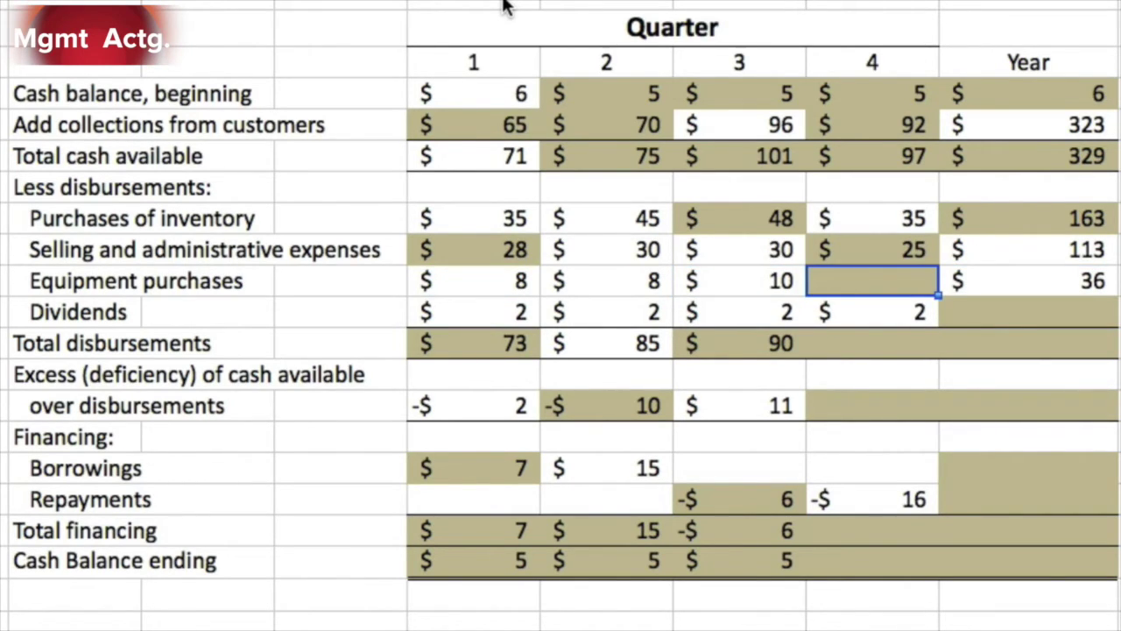
{"action": "type", "text": "10"}
{"action": "key", "text": "Escape"}
{"action": "type", "text": "10"}
{"action": "key", "text": "Return"}
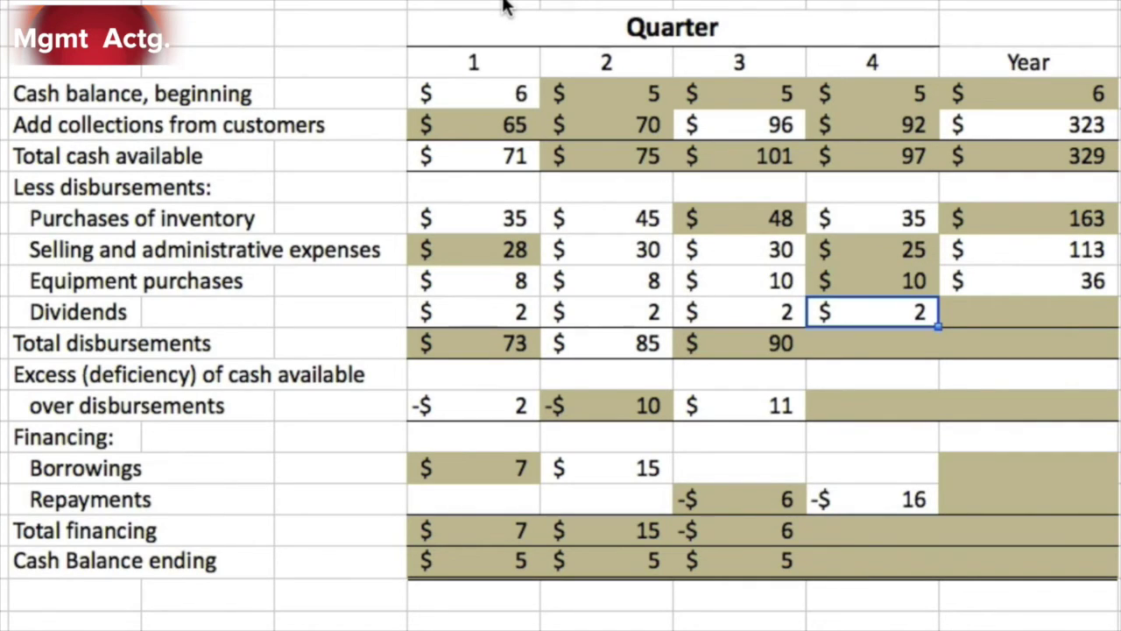
Step: Enter 8 as the year's dividends, summing the four quarterly dividends
{"action": "key", "text": "Left"}
{"action": "key", "text": "Left"}
{"action": "key", "text": "Left"}
{"action": "key", "text": "Right"}
{"action": "key", "text": "Right"}
{"action": "key", "text": "Right"}
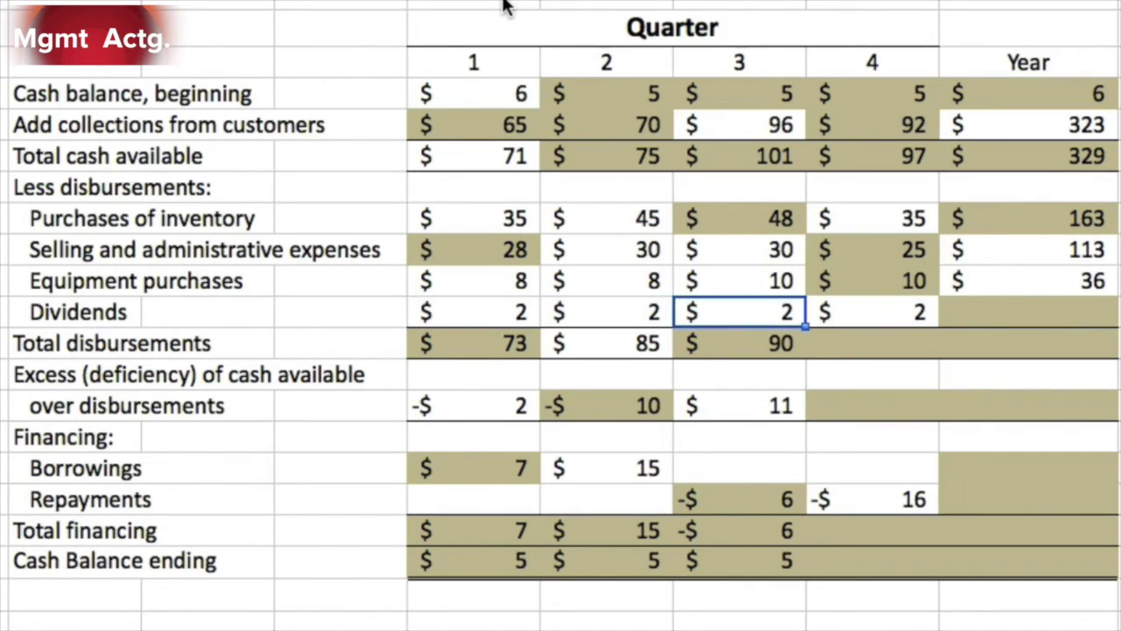
{"action": "key", "text": "Right"}
{"action": "type", "text": "8"}
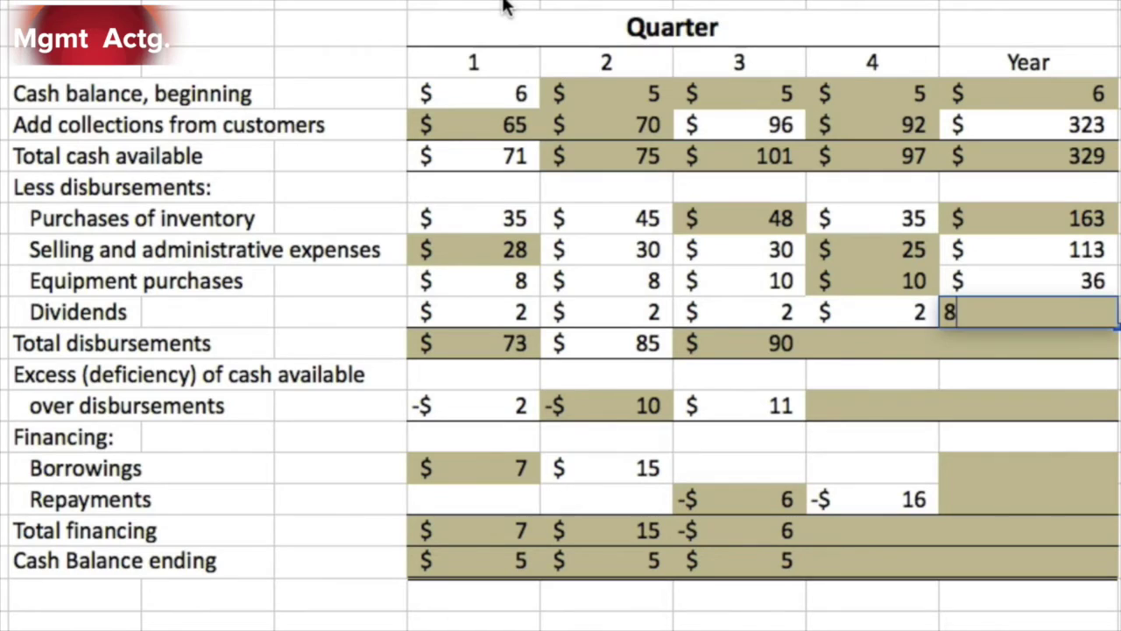
{"action": "key", "text": "Return"}
Step: Enter 72 as the quarter 4 total disbursements and 320 as the year's total disbursements
{"action": "key", "text": "Left"}
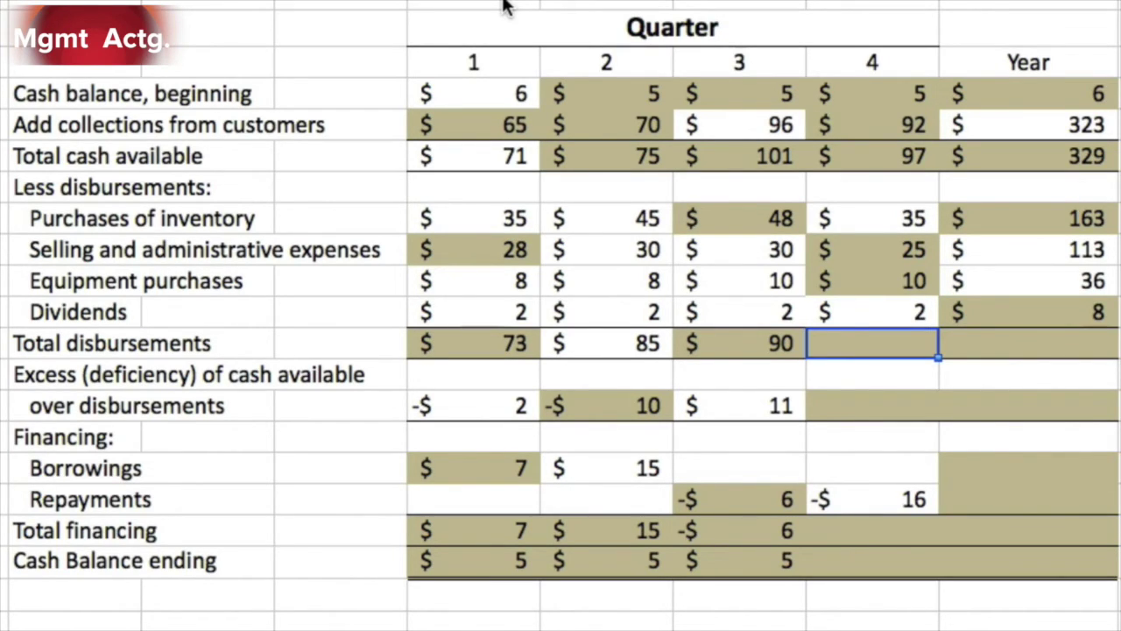
{"action": "type", "text": "72"}
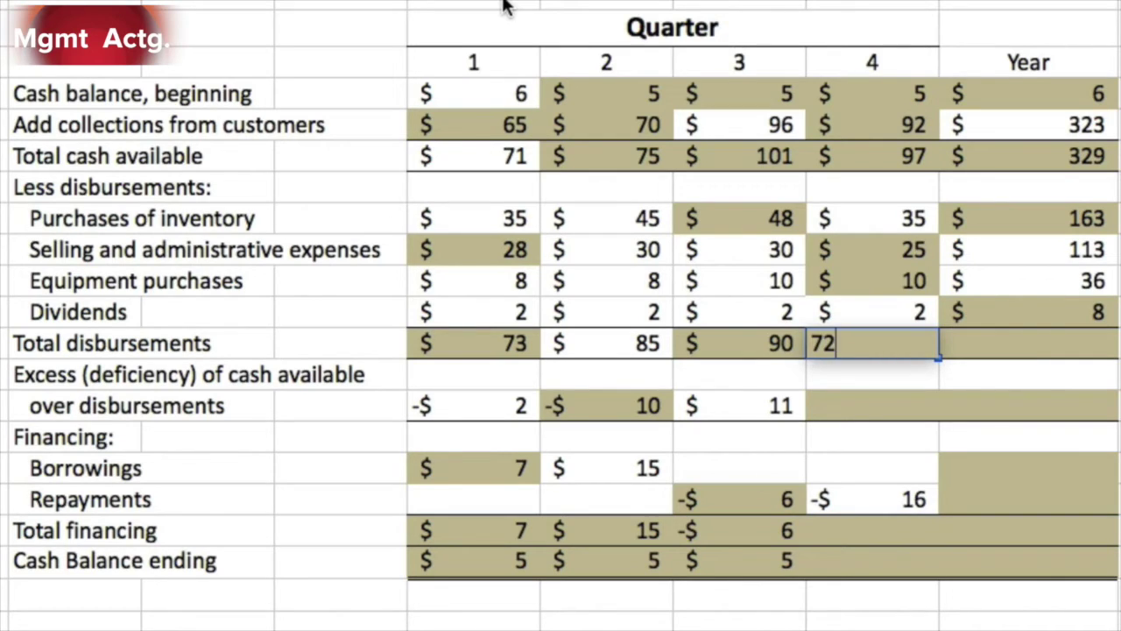
{"action": "key", "text": "Tab"}
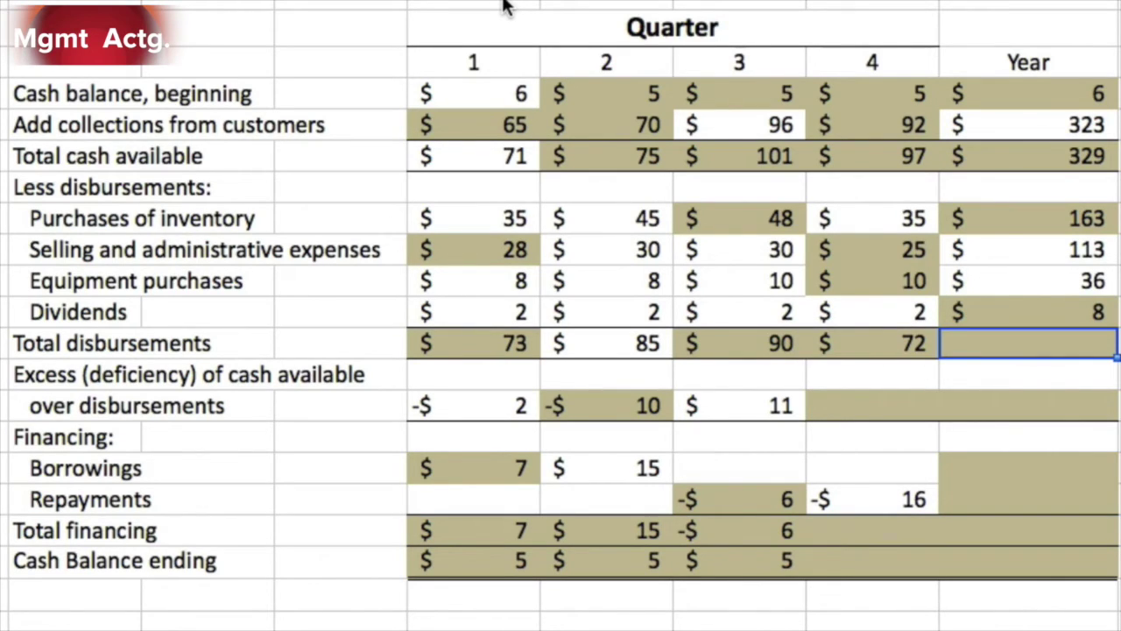
{"action": "type", "text": "320"}
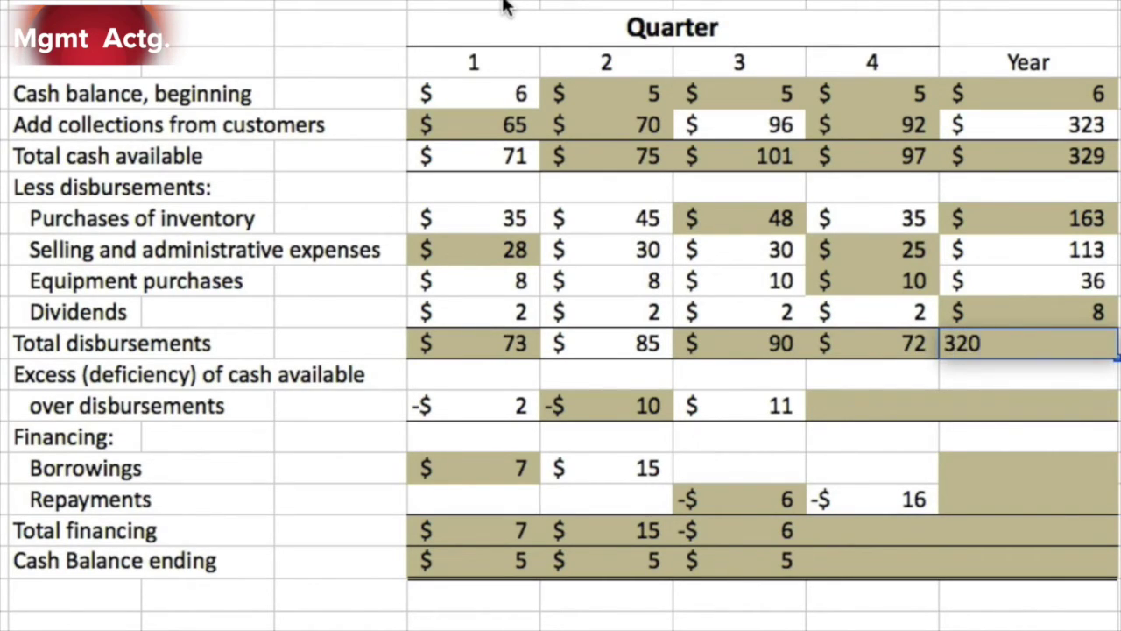
{"action": "key", "text": "Return"}
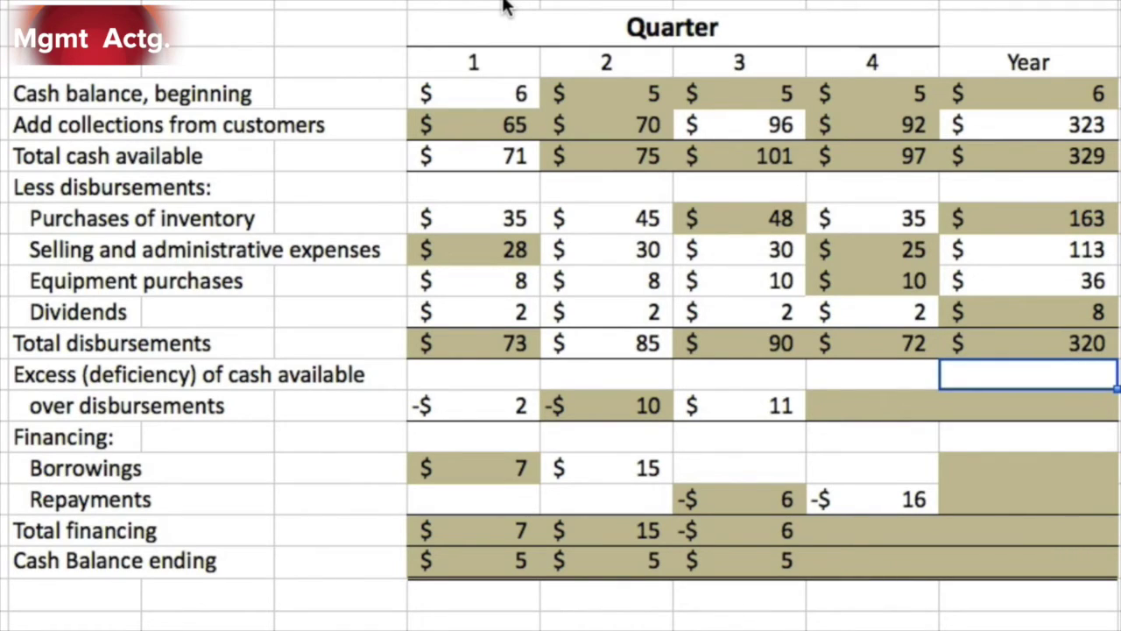
Step: Review the quarter 4 and year disbursement amounts side by side, line by line down to total disbursements
{"action": "key", "text": "Left"}
{"action": "key", "text": "Up"}
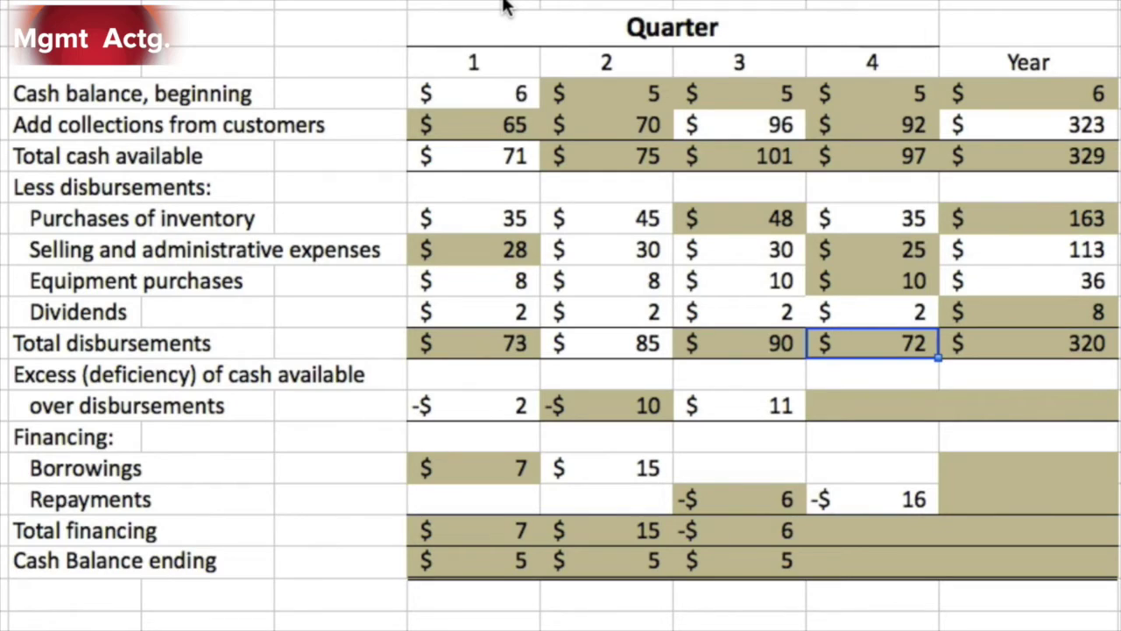
{"action": "key", "text": "Up"}
{"action": "key", "text": "Up"}
{"action": "key", "text": "Up"}
{"action": "key", "text": "Up"}
{"action": "key", "text": "Right"}
{"action": "key", "text": "Left"}
{"action": "key", "text": "Down"}
{"action": "key", "text": "Right"}
{"action": "key", "text": "Left"}
{"action": "key", "text": "Down"}
{"action": "key", "text": "Right"}
{"action": "key", "text": "Left"}
{"action": "key", "text": "Down"}
{"action": "key", "text": "Right"}
{"action": "key", "text": "Left"}
{"action": "key", "text": "Down"}
{"action": "key", "text": "Right"}
{"action": "key", "text": "Left"}
{"action": "key", "text": "Right"}
{"action": "key", "text": "Left"}
{"action": "key", "text": "Right"}
{"action": "key", "text": "Left"}
Step: Enter 25 as the quarter 4 excess of cash available over disbursements, subtracting total disbursements from total cash available
{"action": "key", "text": "Up"}
{"action": "key", "text": "Up"}
{"action": "key", "text": "Up"}
{"action": "key", "text": "Up"}
{"action": "key", "text": "Up"}
{"action": "key", "text": "Up"}
{"action": "key", "text": "Down"}
{"action": "key", "text": "Down"}
{"action": "key", "text": "Down"}
{"action": "key", "text": "Down"}
{"action": "key", "text": "Down"}
{"action": "key", "text": "Down"}
{"action": "key", "text": "Down"}
{"action": "key", "text": "Down"}
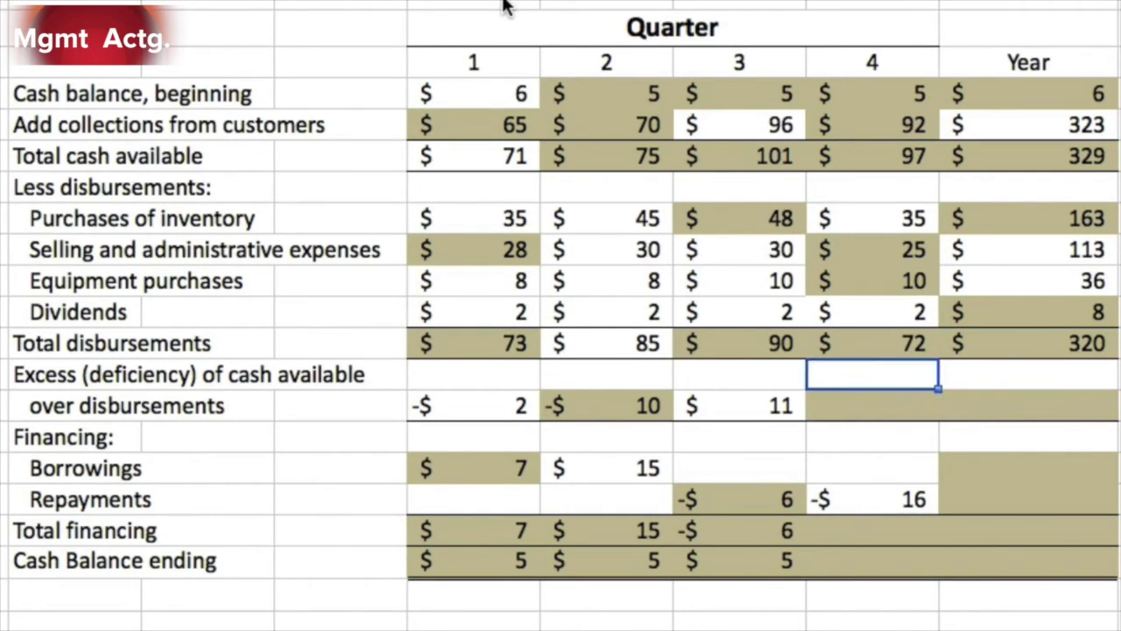
{"action": "type", "text": "25"}
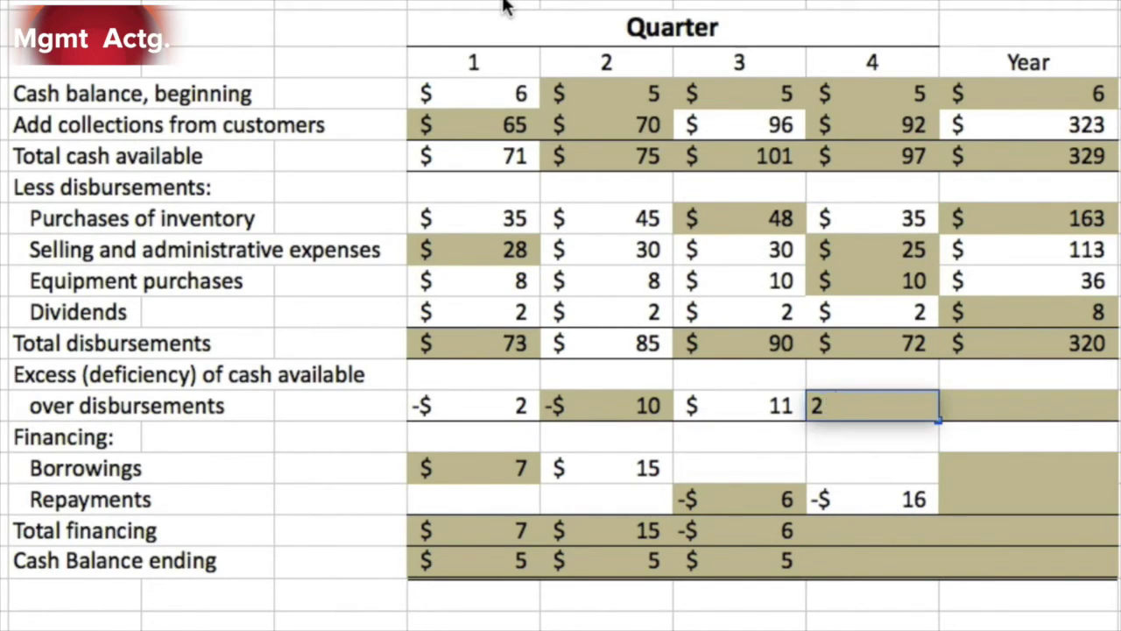
{"action": "key", "text": "Return"}
Step: Enter -16 as the quarter 4 total financing and 9 as the quarter 4 ending cash balance
{"action": "key", "text": "Down"}
{"action": "key", "text": "Down"}
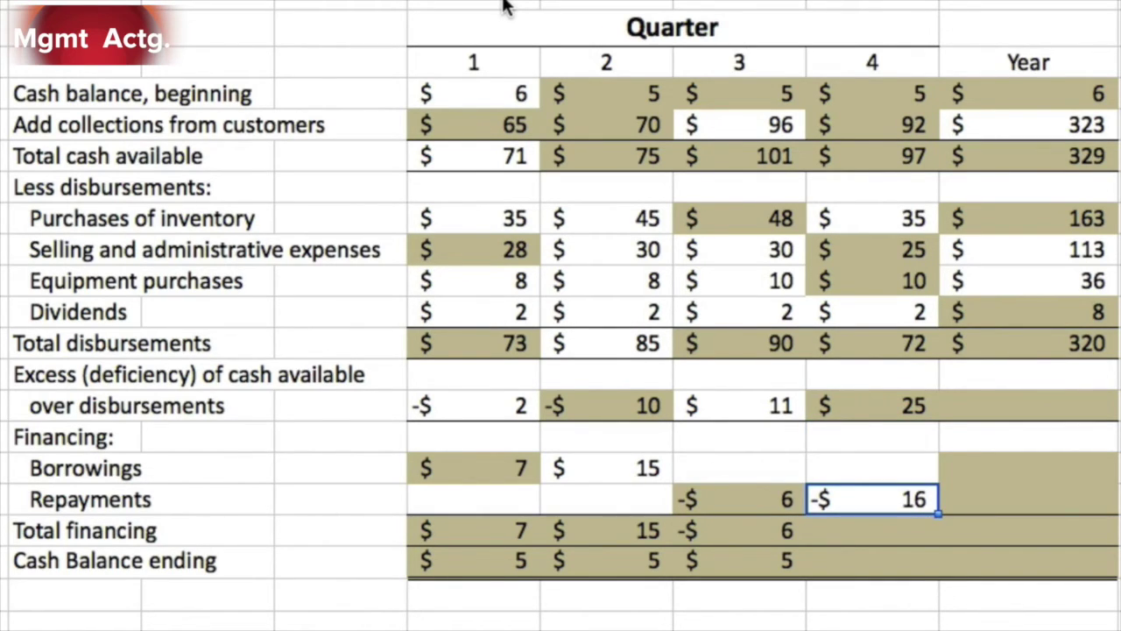
{"action": "key", "text": "Down"}
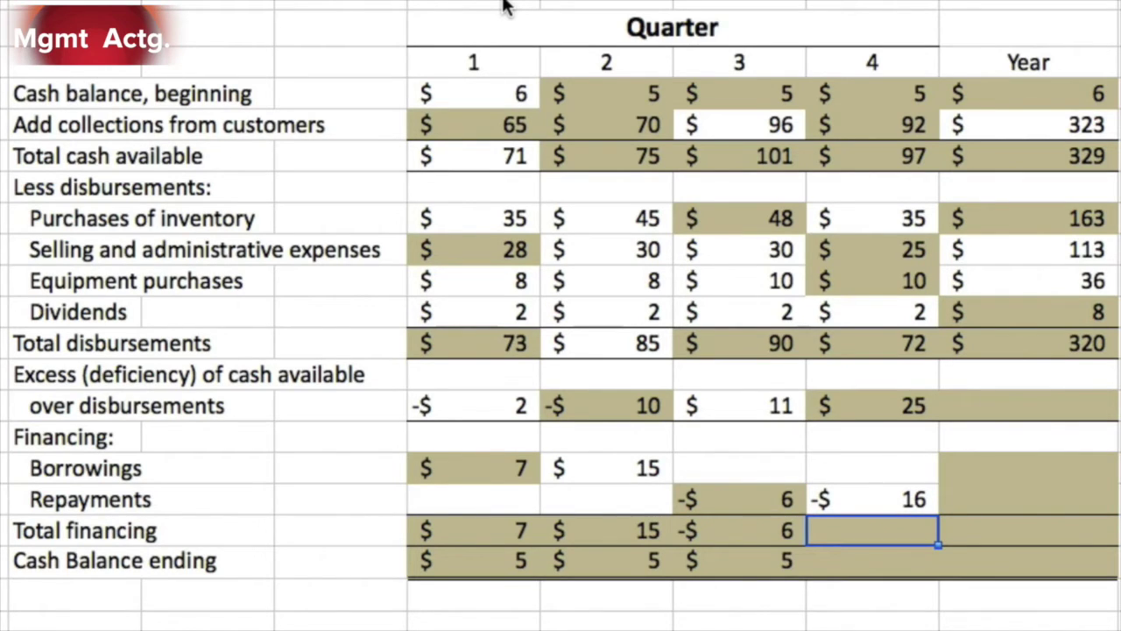
{"action": "type", "text": "-$ "}
{"action": "type", "text": "16"}
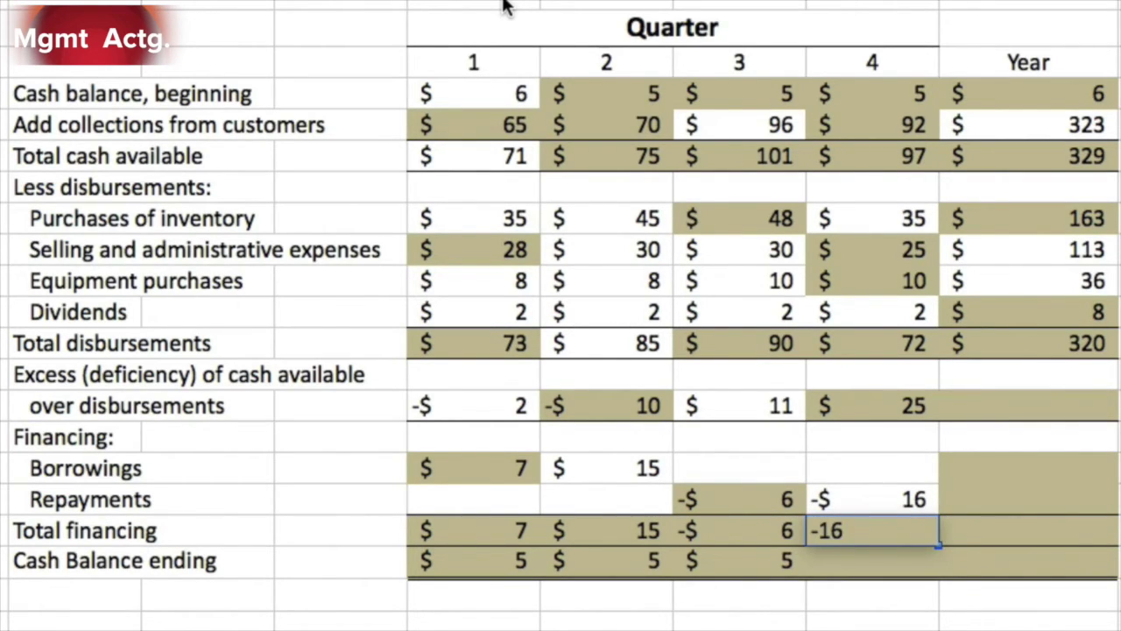
{"action": "key", "text": "Return"}
{"action": "type", "text": "9"}
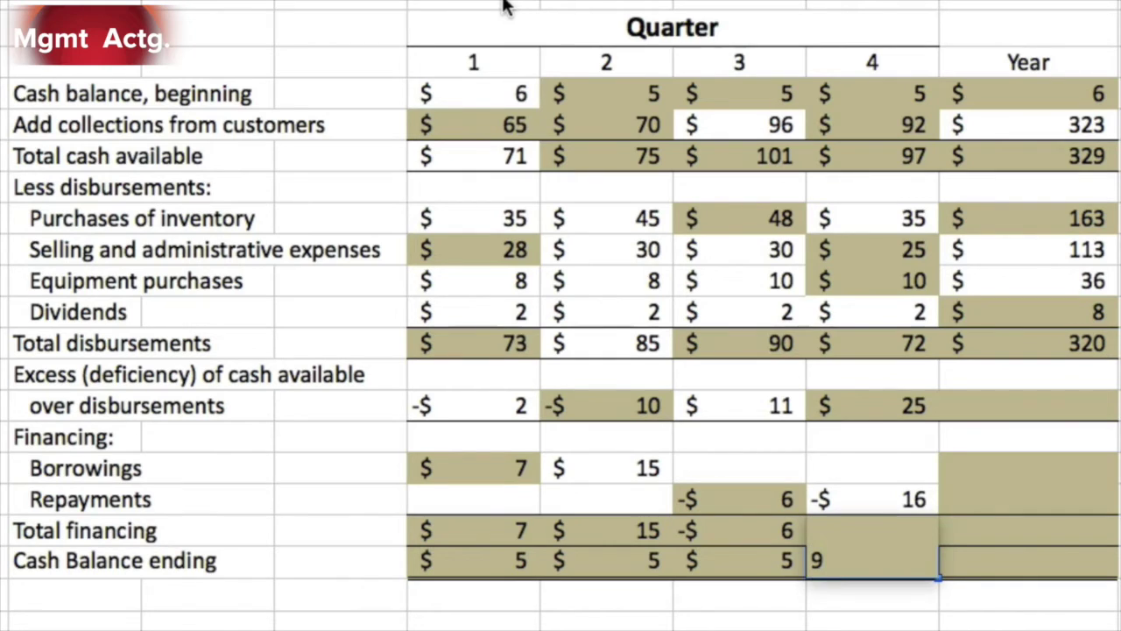
{"action": "key", "text": "Return"}
Step: Review the year's total disbursements and total cash available as the basis for the year's excess of cash
{"action": "key", "text": "Up"}
{"action": "key", "text": "Up"}
{"action": "key", "text": "Up"}
{"action": "key", "text": "Up"}
{"action": "key", "text": "Up"}
{"action": "key", "text": "Up"}
{"action": "key", "text": "Up"}
{"action": "key", "text": "Up"}
{"action": "key", "text": "Right"}
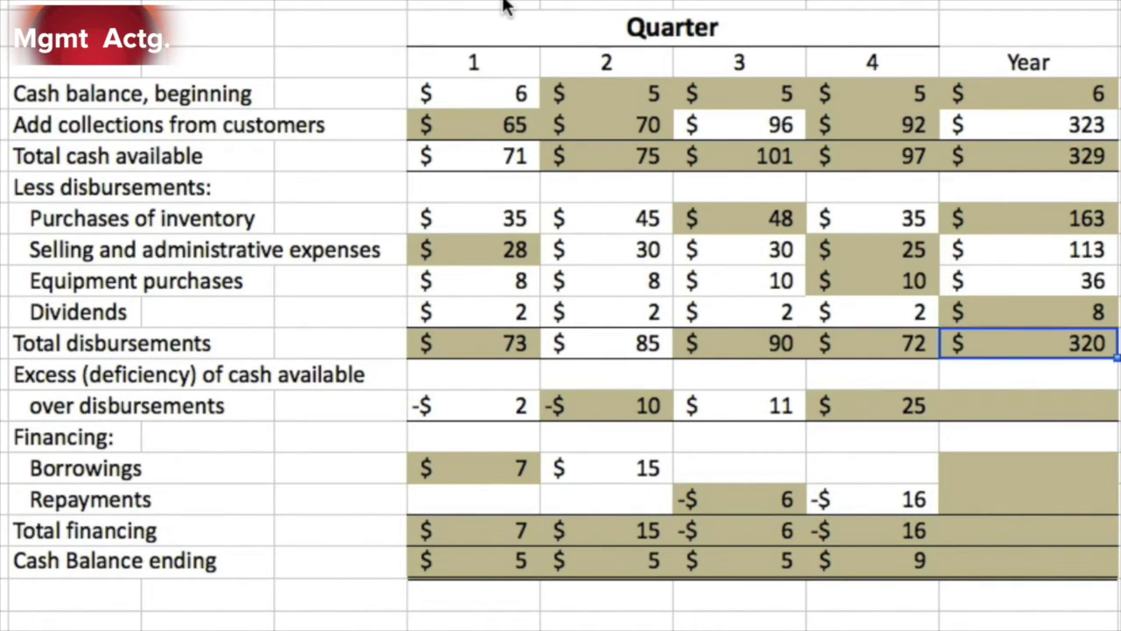
{"action": "key", "text": "Up"}
{"action": "key", "text": "Up"}
{"action": "key", "text": "Up"}
{"action": "key", "text": "Up"}
{"action": "key", "text": "Up"}
{"action": "key", "text": "Up"}
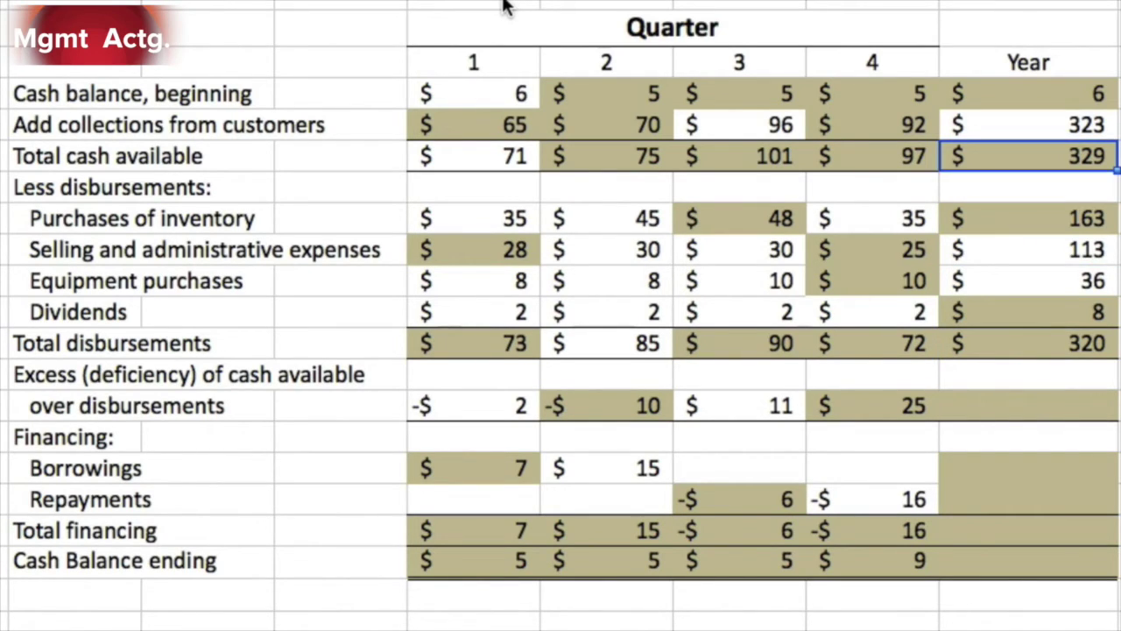
Step: Enter 9 as the year's excess of cash available over disbursements, subtracting total disbursements from total cash available
{"action": "key", "text": "Down"}
{"action": "key", "text": "Down"}
{"action": "key", "text": "Down"}
{"action": "key", "text": "Down"}
{"action": "key", "text": "Down"}
{"action": "key", "text": "Down"}
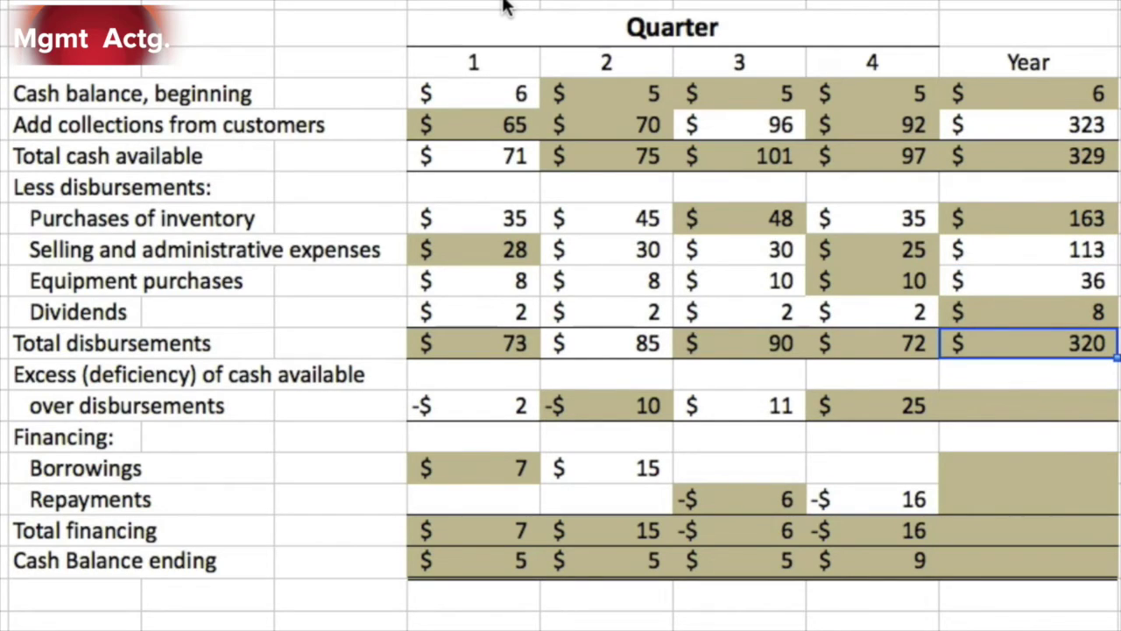
{"action": "key", "text": "Down"}
{"action": "key", "text": "Down"}
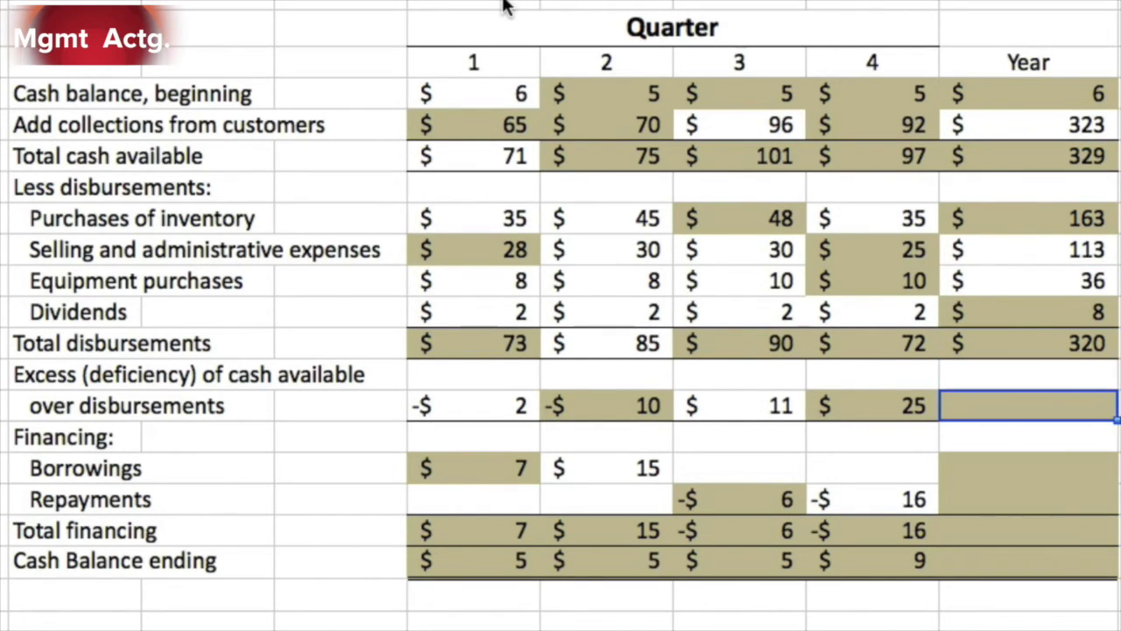
{"action": "type", "text": "9"}
{"action": "key", "text": "Return"}
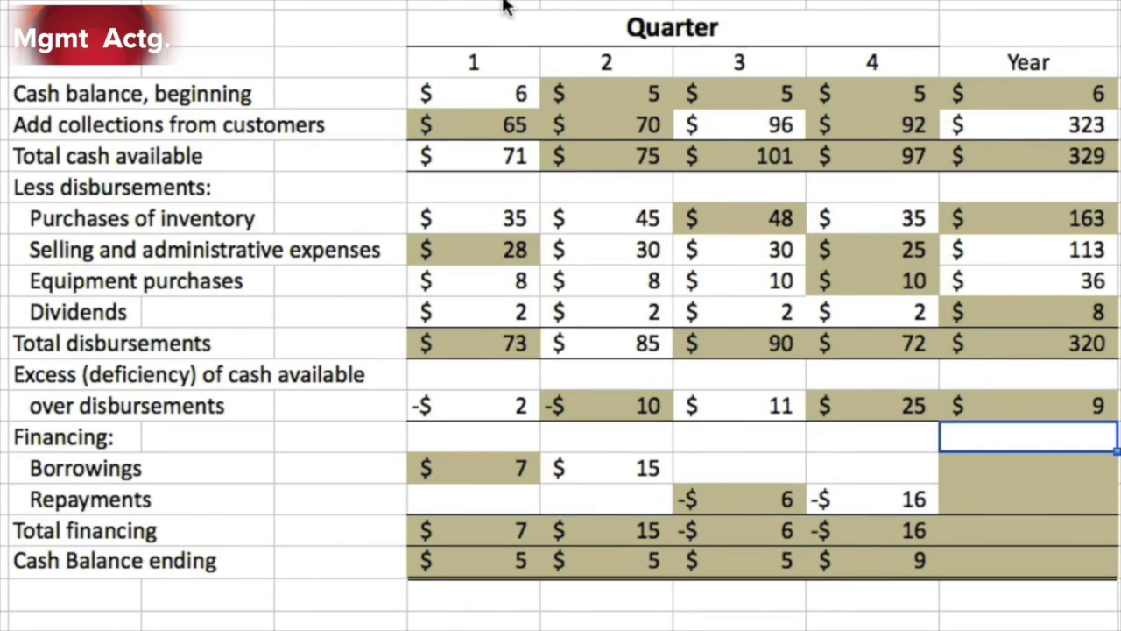
{"action": "key", "text": "Up"}
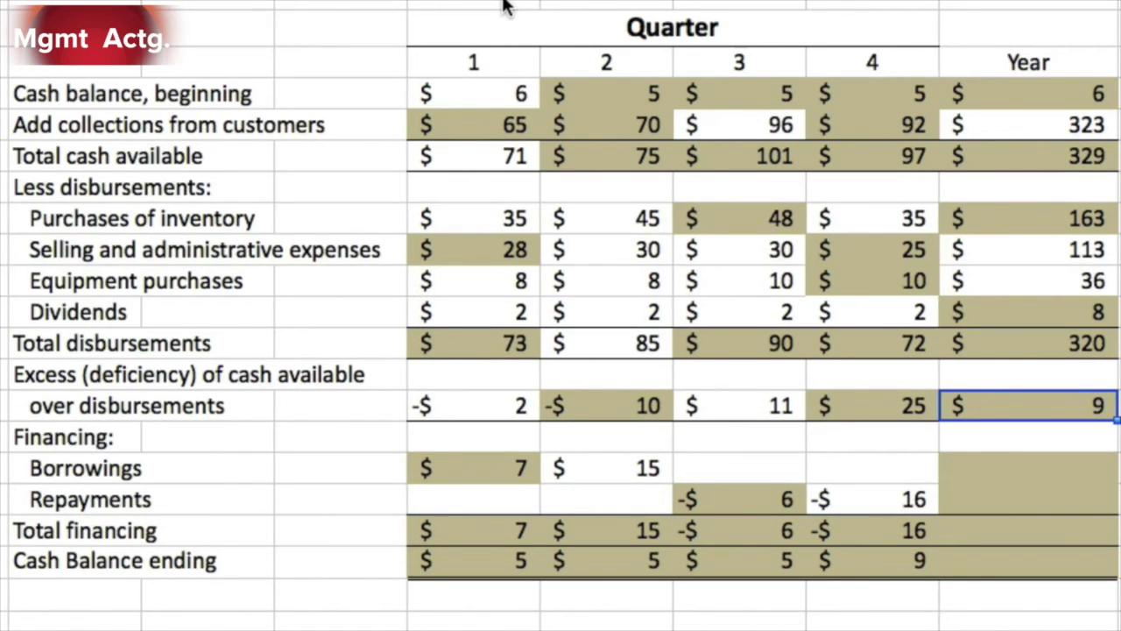
Step: Enter 22 as the year's borrowings and -122 as the year's repayments
{"action": "key", "text": "Down"}
{"action": "key", "text": "Down"}
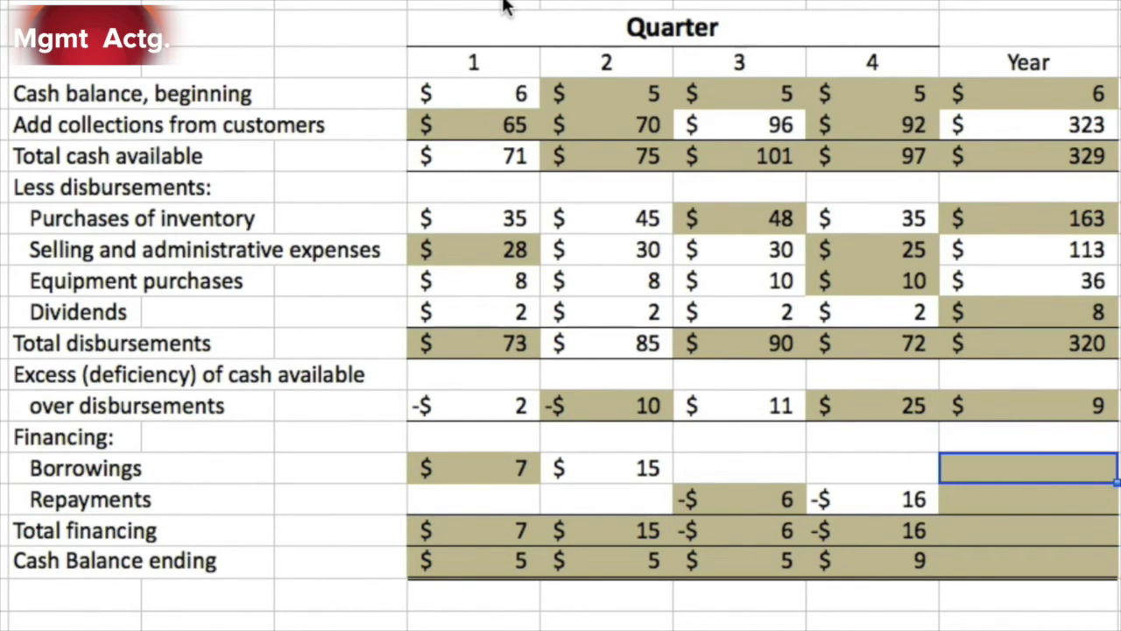
{"action": "type", "text": "22"}
{"action": "key", "text": "Return"}
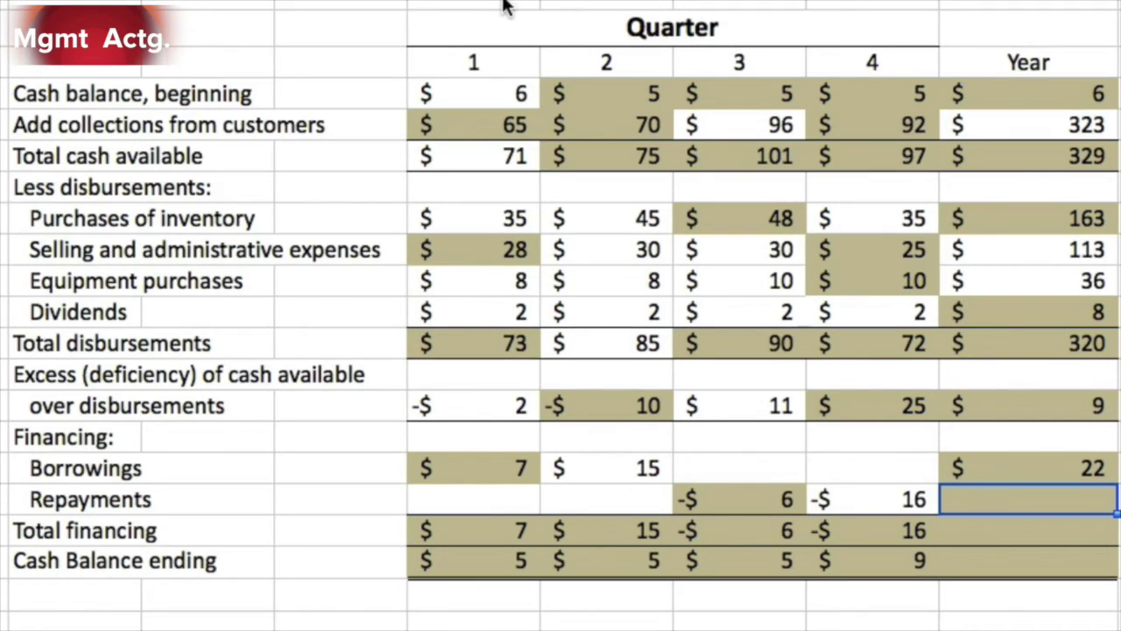
{"action": "type", "text": "-122"}
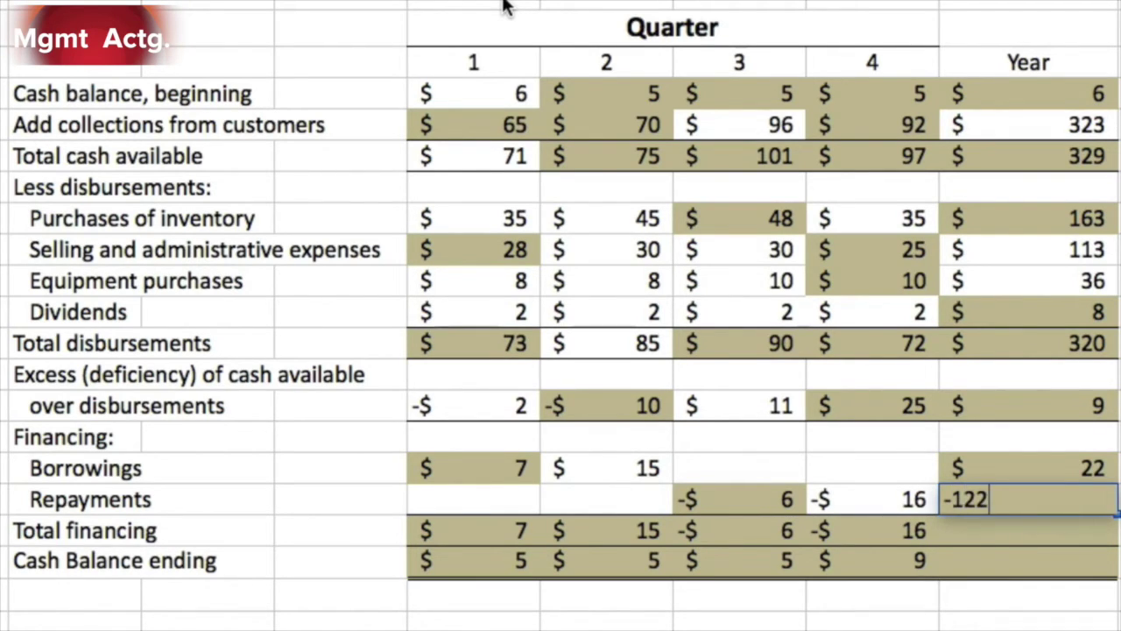
{"action": "key", "text": "Return"}
Step: Enter 0 as the year's total financing and 9 as the year's ending cash balance
{"action": "type", "text": "0"}
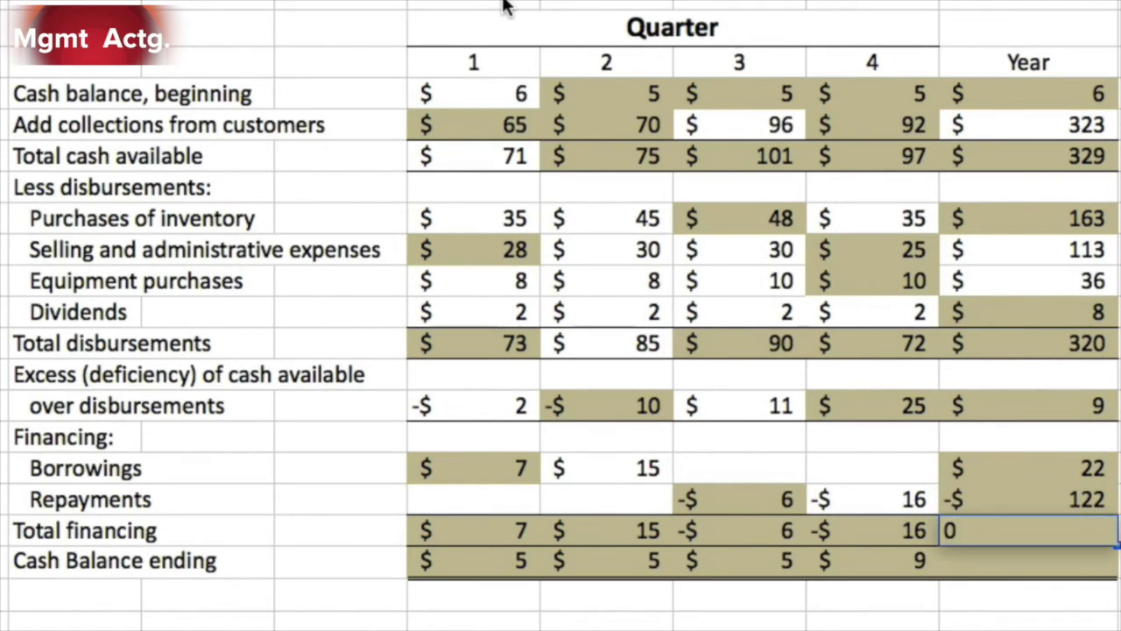
{"action": "key", "text": "Return"}
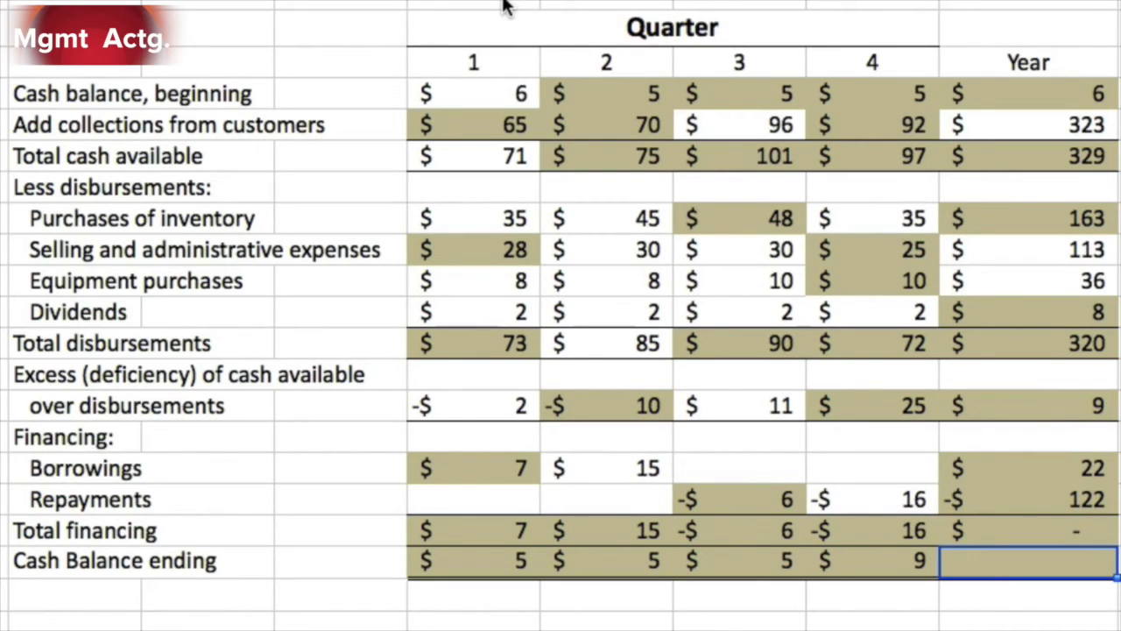
{"action": "type", "text": "9"}
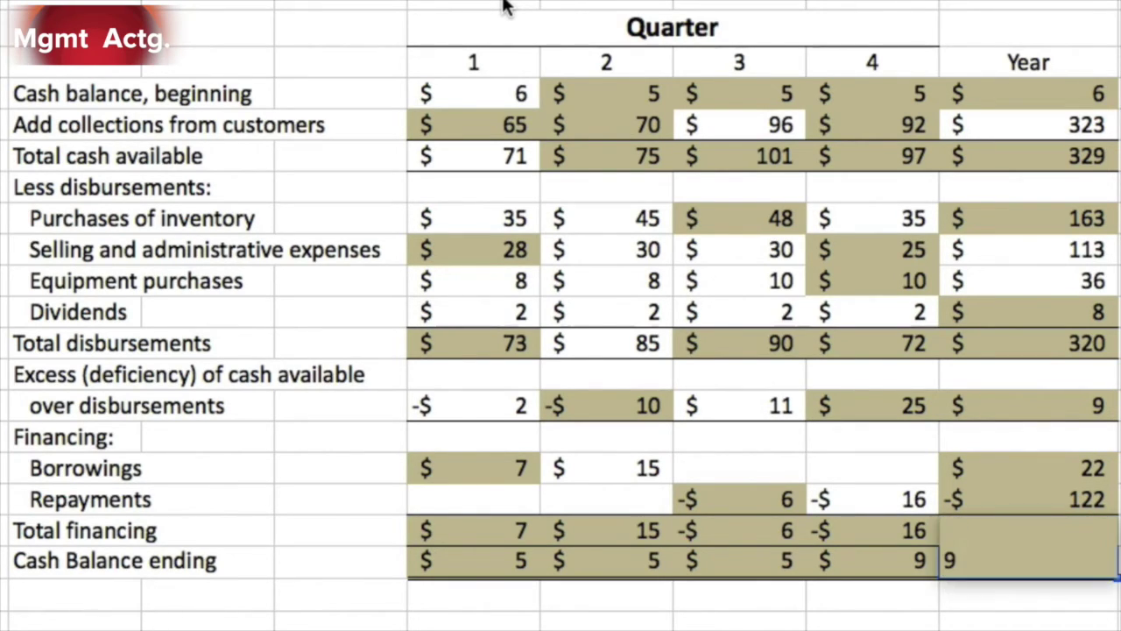
{"action": "key", "text": "Return"}
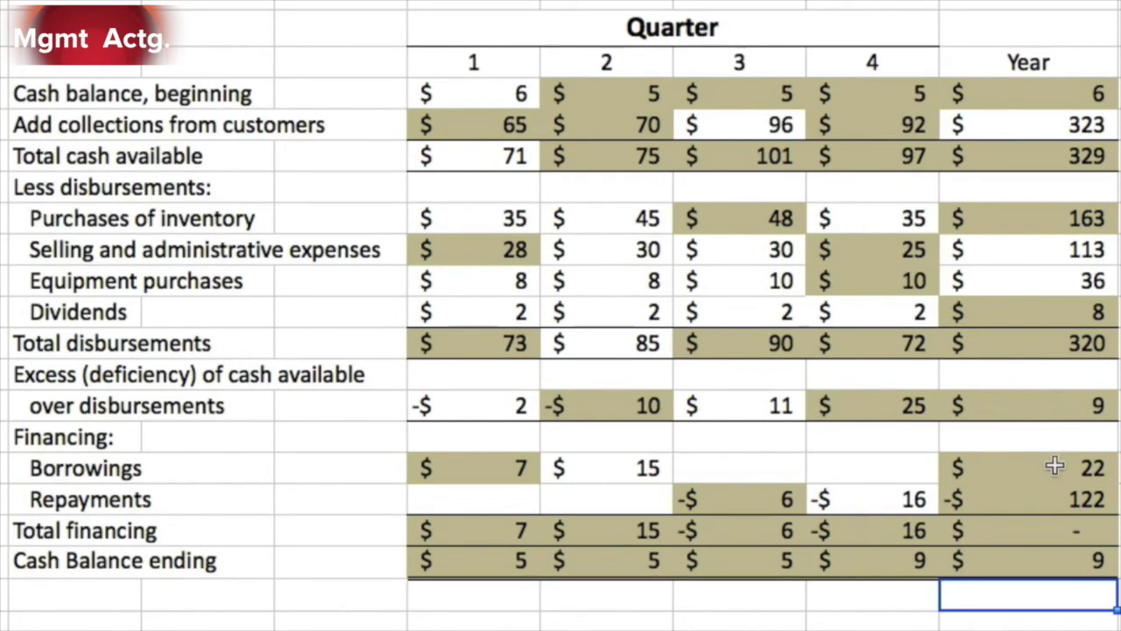
Step: Correct the year's repayments to -22
{"action": "left_click", "coordinate": [1031, 497]}
{"action": "type", "text": "22"}
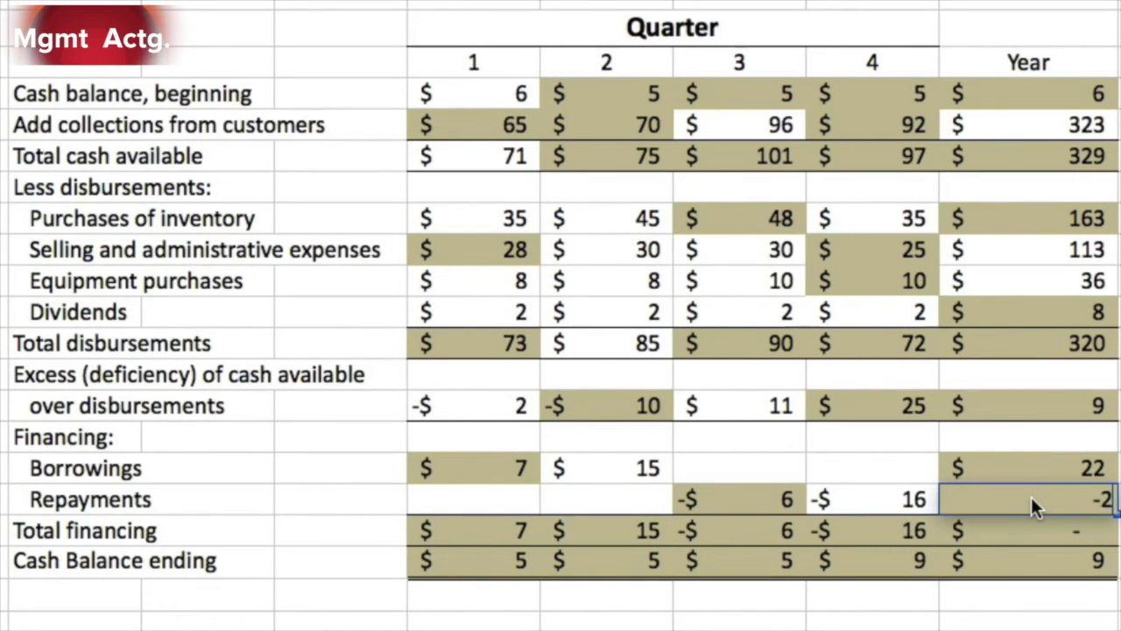
{"action": "key", "text": "Return"}
{"action": "key", "text": "Up"}
{"action": "key", "text": "Up"}
{"action": "left_click", "coordinate": [1032, 497]}
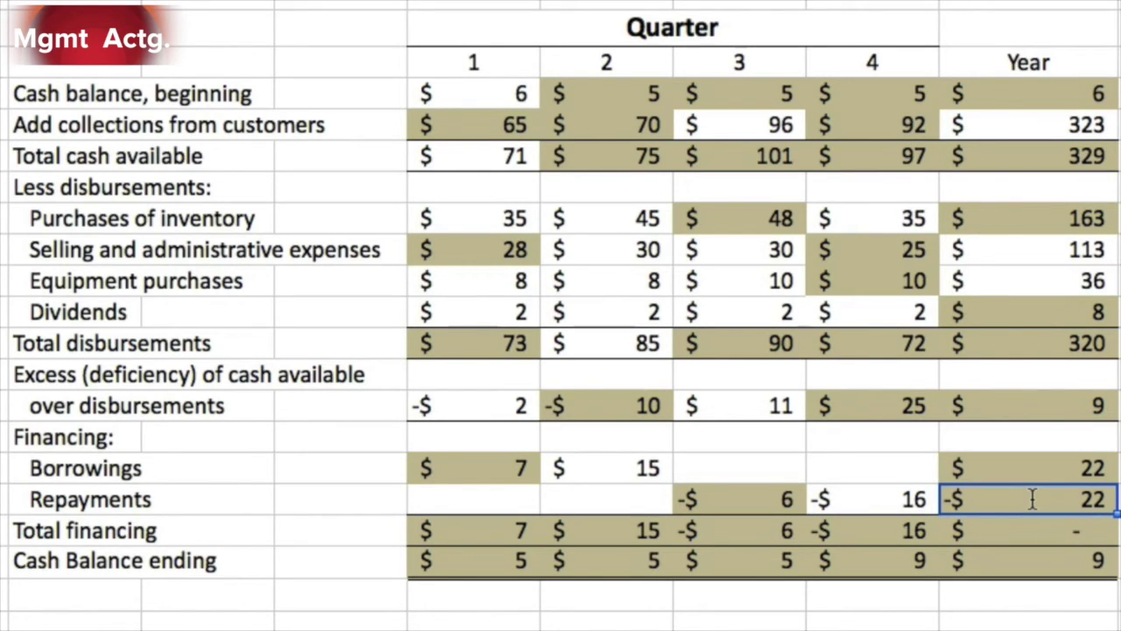
Step: Check the year's total financing and compare the ending cash balances of quarter 4 and the year
{"action": "key", "text": "Down"}
{"action": "key", "text": "Down"}
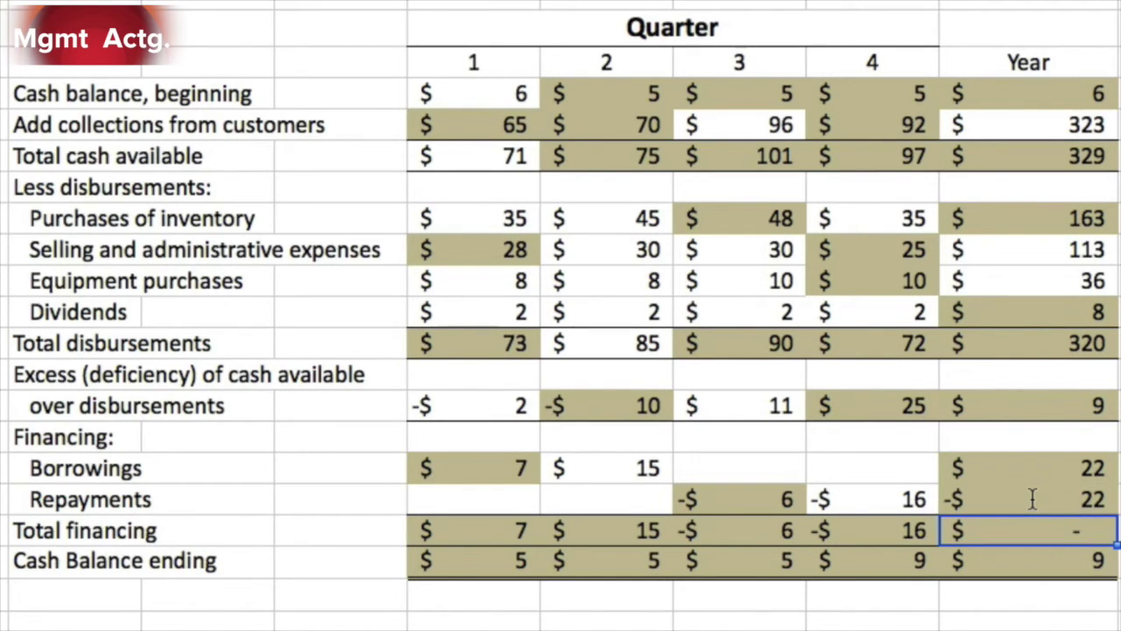
{"action": "key", "text": "Left"}
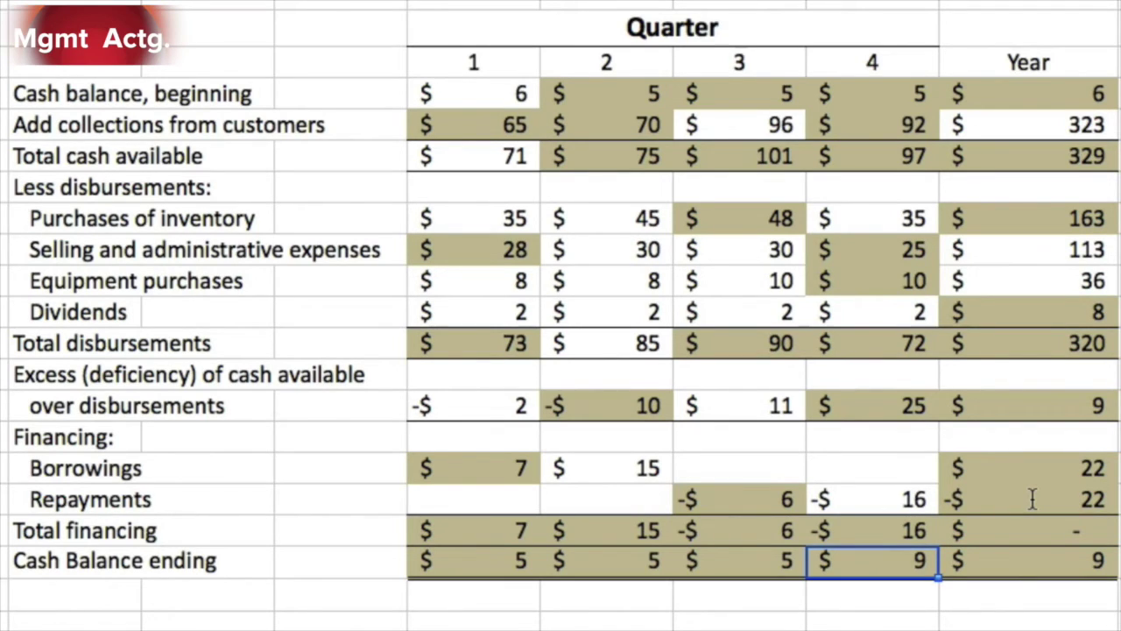
{"action": "left_click", "coordinate": [1005, 567]}
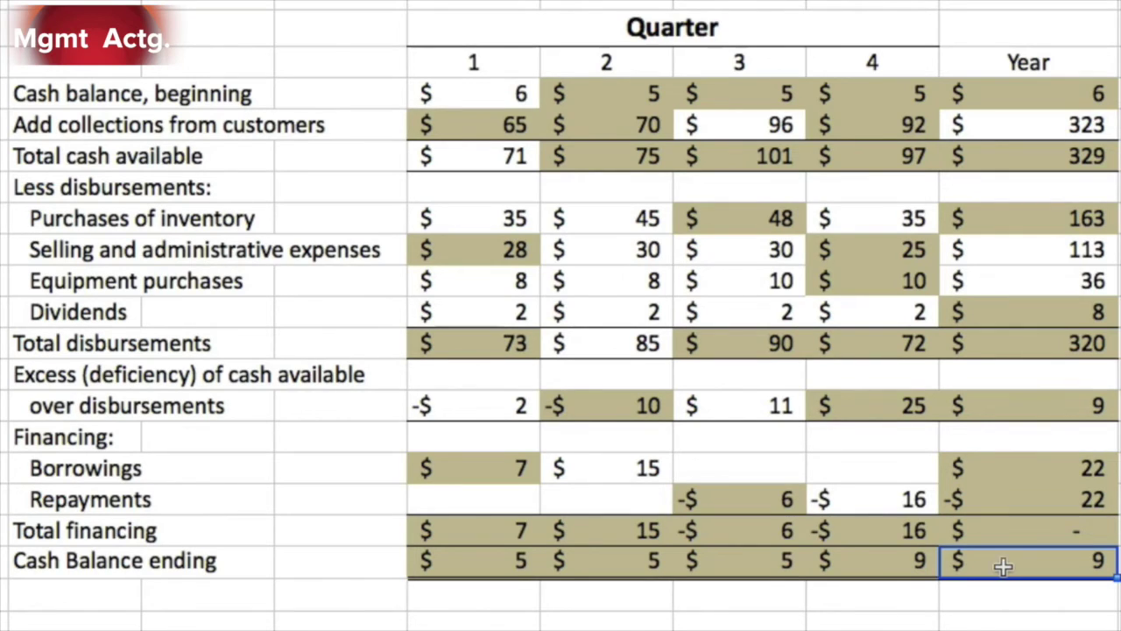
{"action": "key", "text": "Left"}
{"action": "left_click", "coordinate": [1053, 560]}
{"action": "key", "text": "Left"}
{"action": "left_click", "coordinate": [1018, 558]}
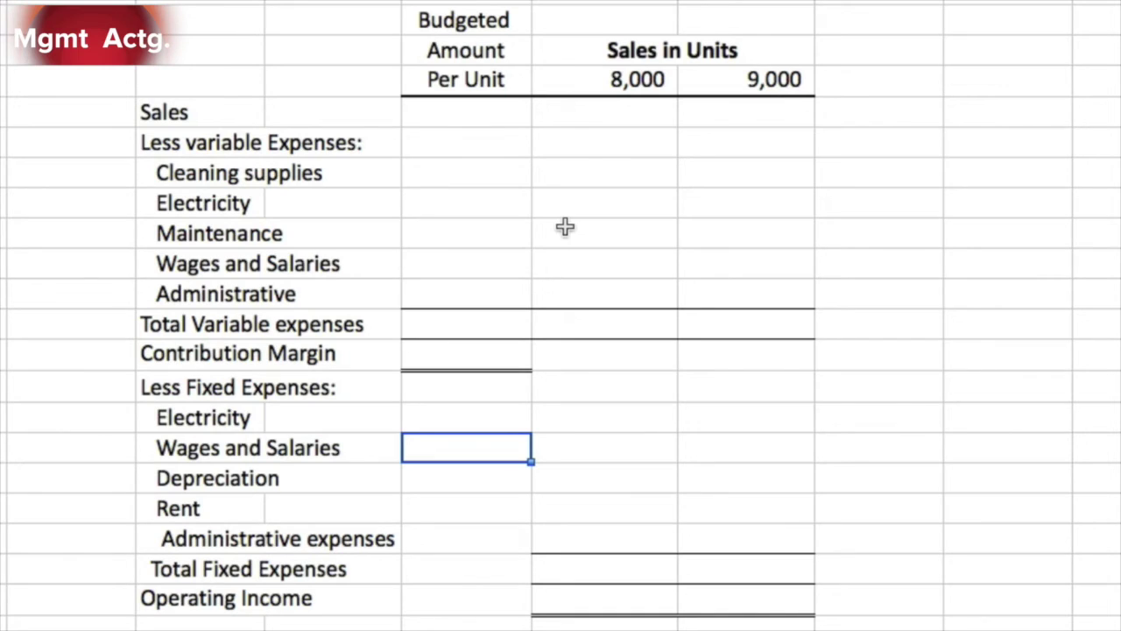
Step: Review the flexible budget's row headings for sales, variable expenses, contribution margin, fixed expenses and operating income
{"action": "left_click", "coordinate": [223, 117]}
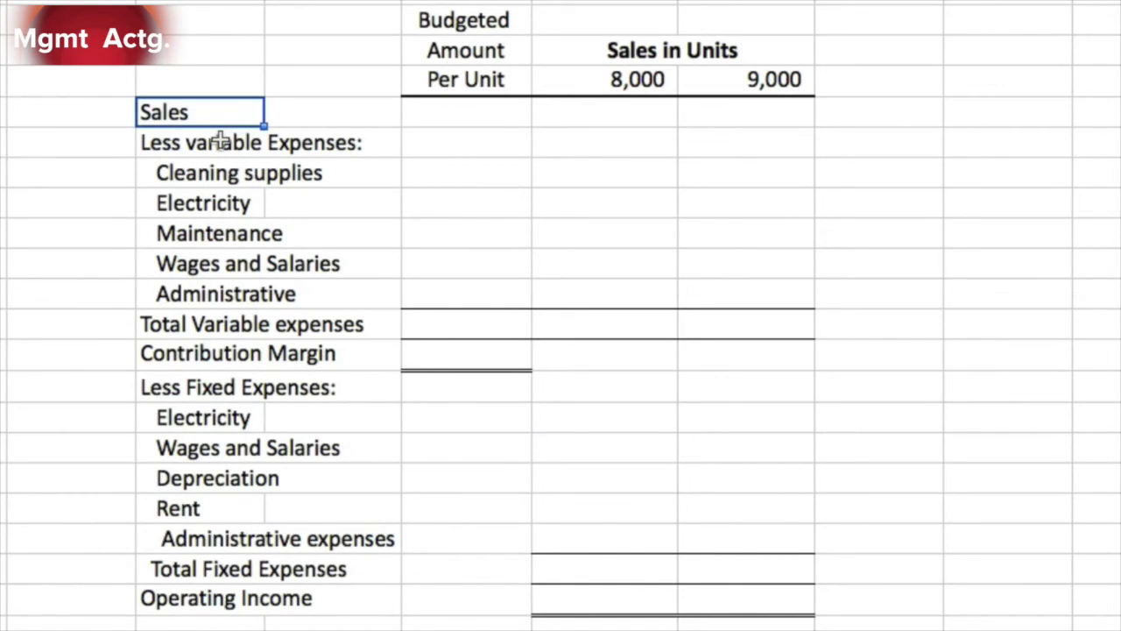
{"action": "left_click", "coordinate": [221, 141]}
{"action": "left_click", "coordinate": [193, 351]}
{"action": "left_click", "coordinate": [199, 385]}
{"action": "left_click", "coordinate": [191, 597]}
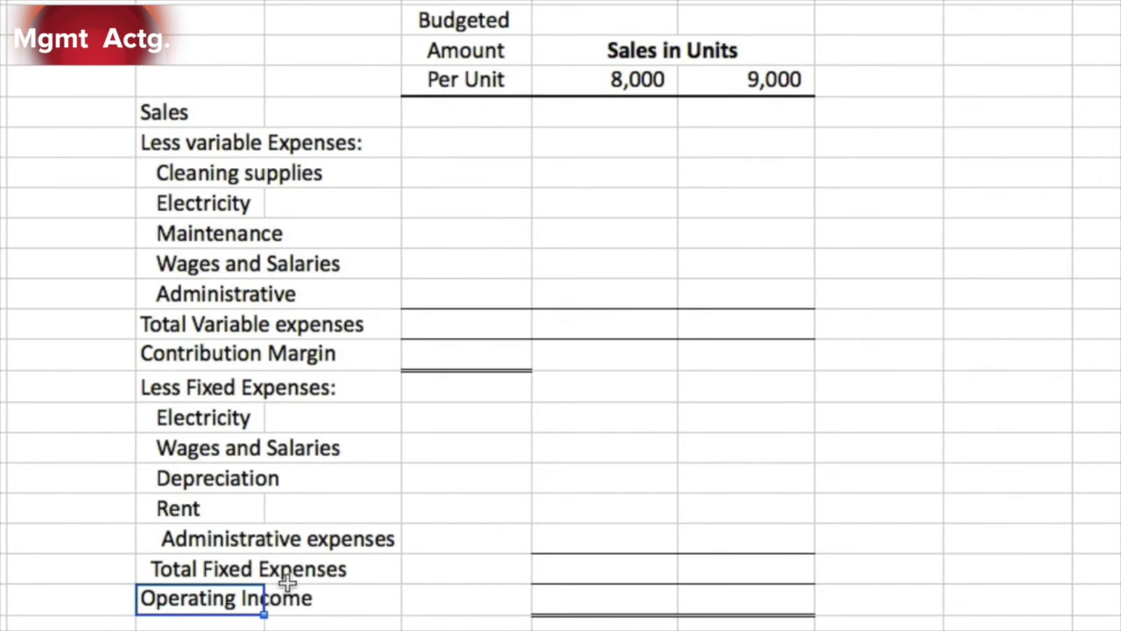
Step: Enter budgeted per-unit amounts of 5.90 for sales and 0.70 for cleaning supplies
{"action": "left_click", "coordinate": [500, 117]}
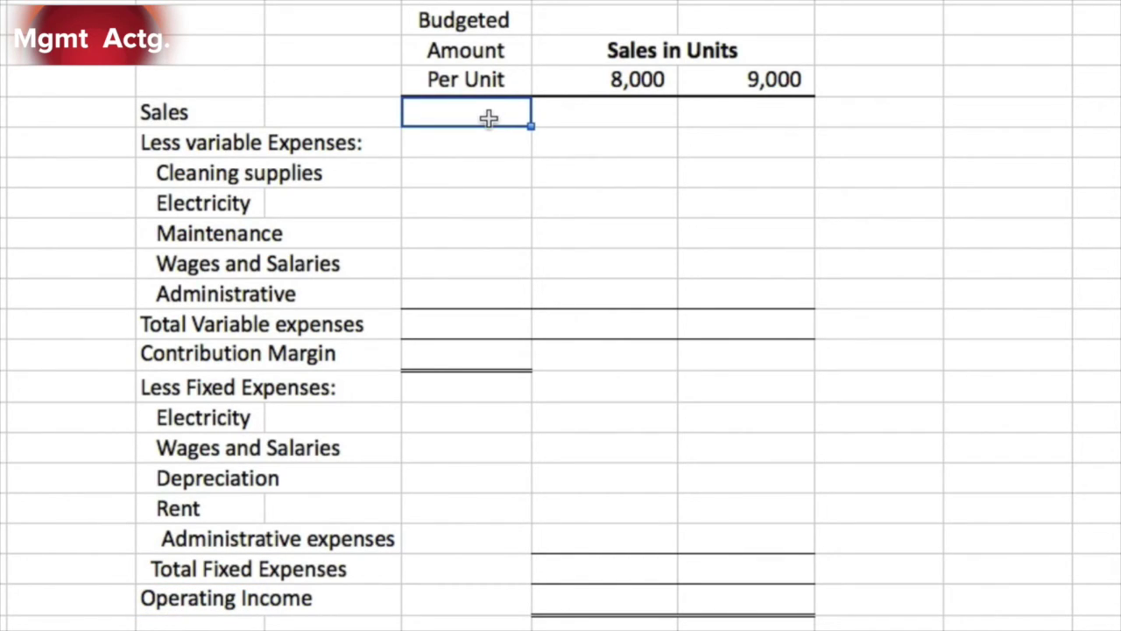
{"action": "type", "text": "5.9"}
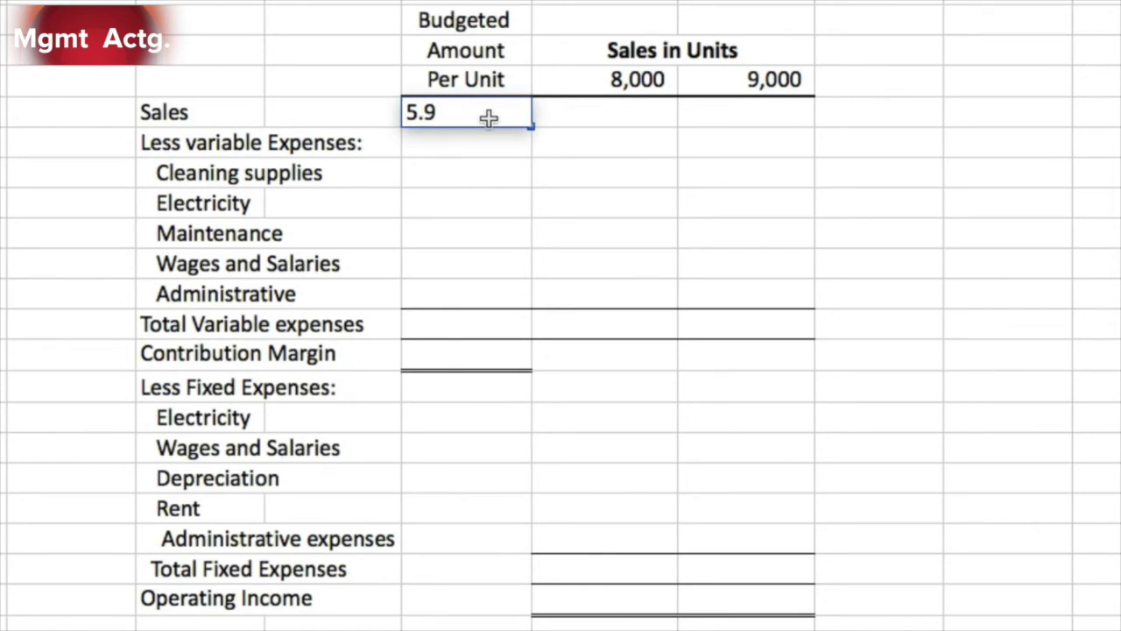
{"action": "key", "text": "Return"}
{"action": "key", "text": "Return"}
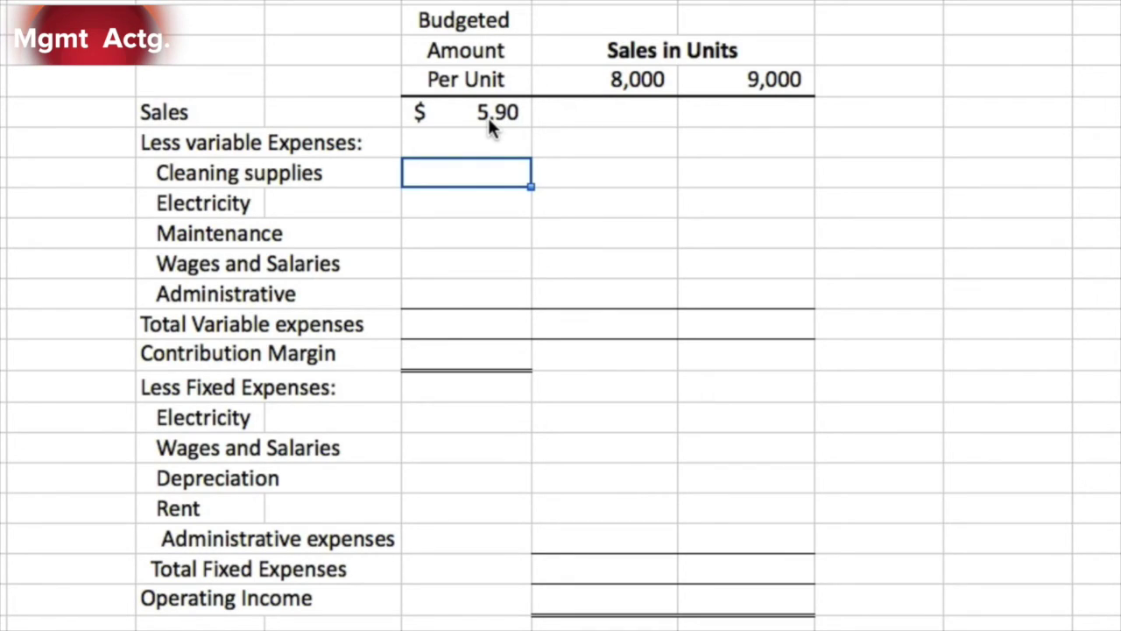
{"action": "type", "text": ".7"}
{"action": "key", "text": "Return"}
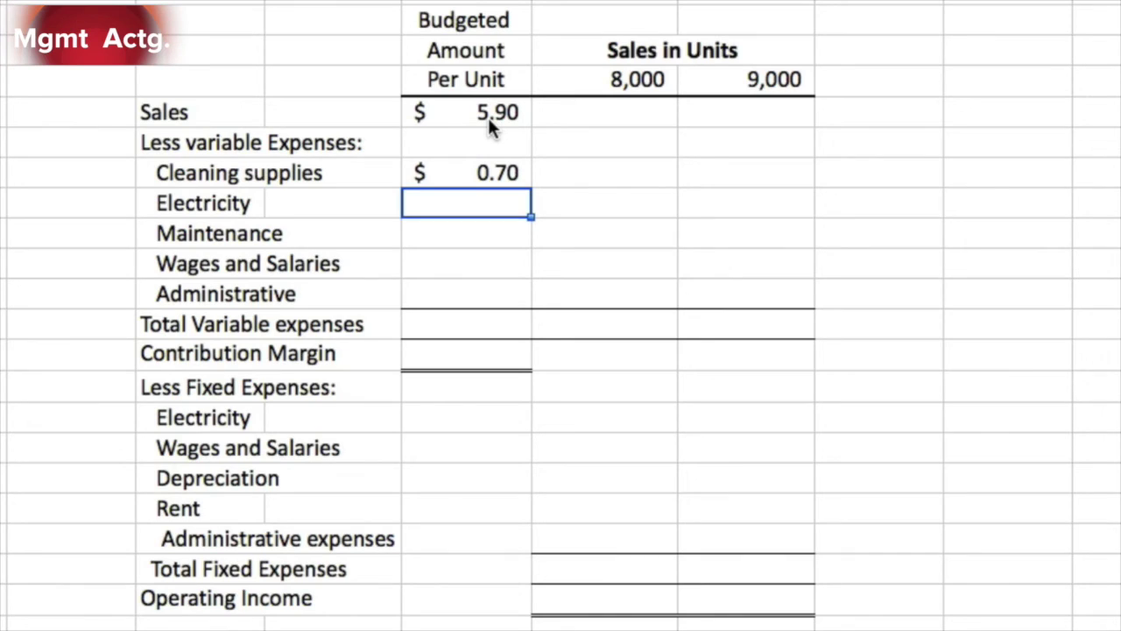
Step: Enter budgeted per-unit amounts of 0.10 for variable electricity and 0.30 for maintenance
{"action": "type", "text": ".1"}
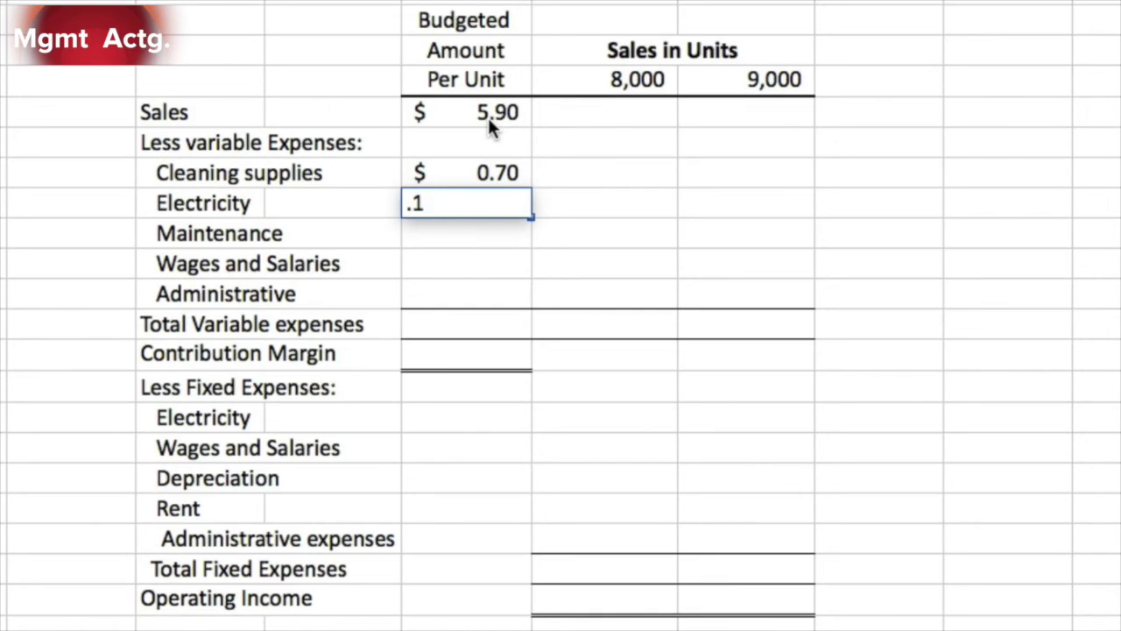
{"action": "key", "text": "Return"}
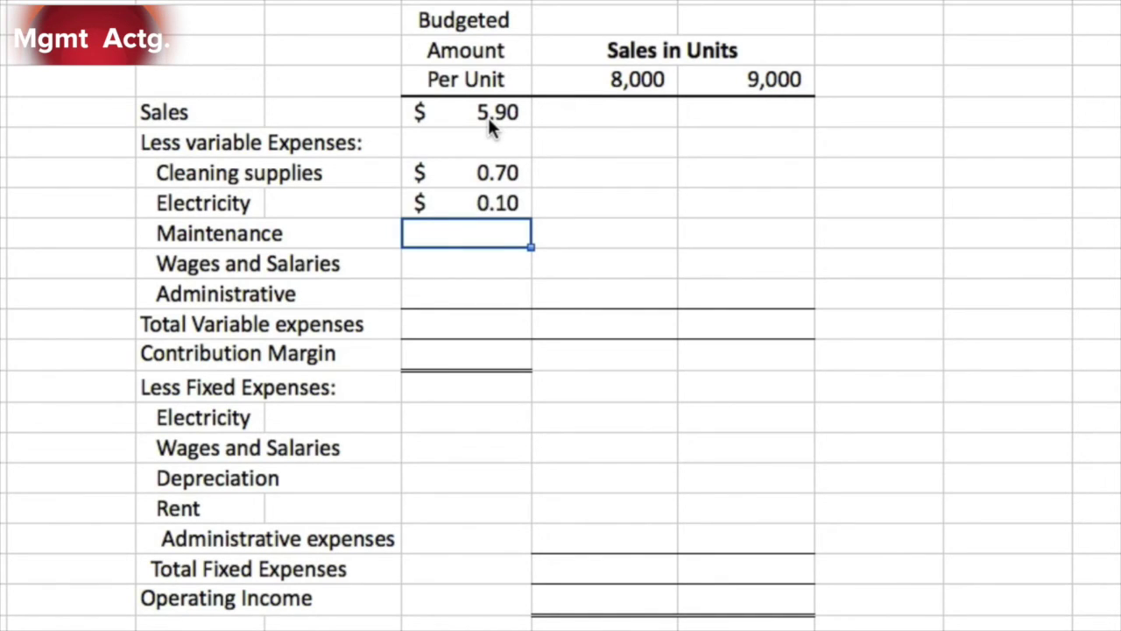
{"action": "key", "text": "Up"}
{"action": "key", "text": "Up"}
{"action": "key", "text": "Down"}
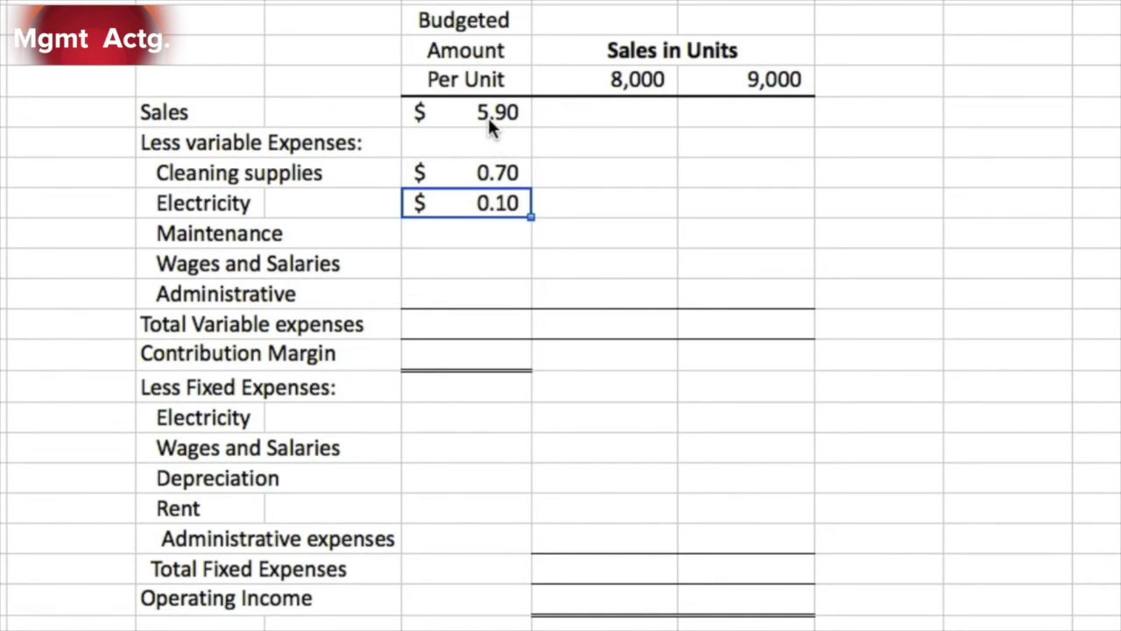
{"action": "key", "text": "Down"}
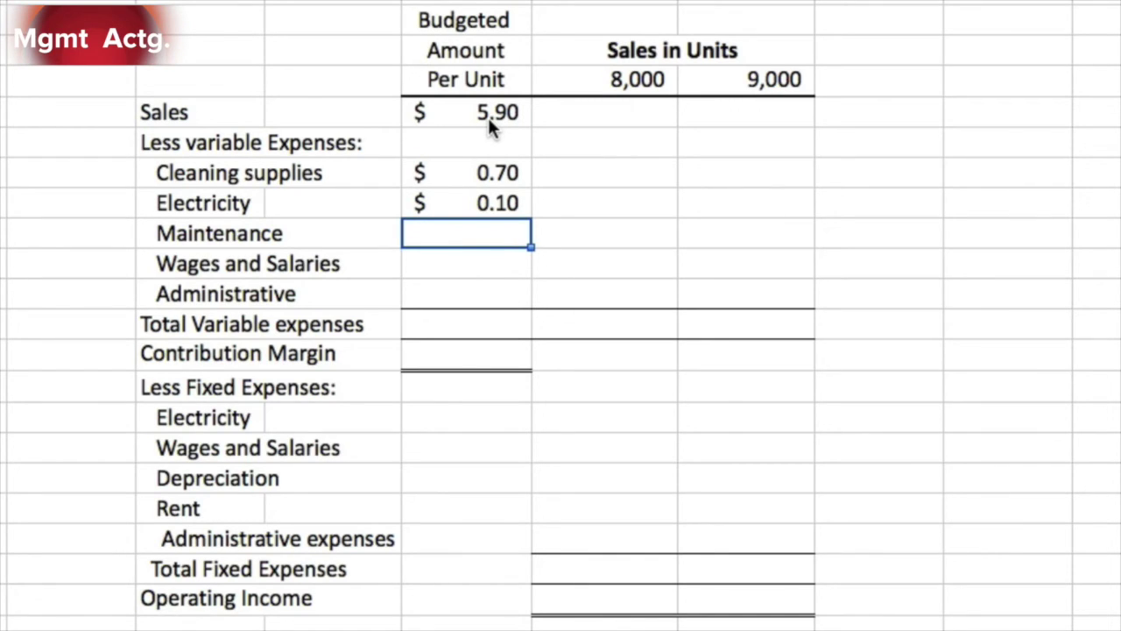
{"action": "type", "text": ".3"}
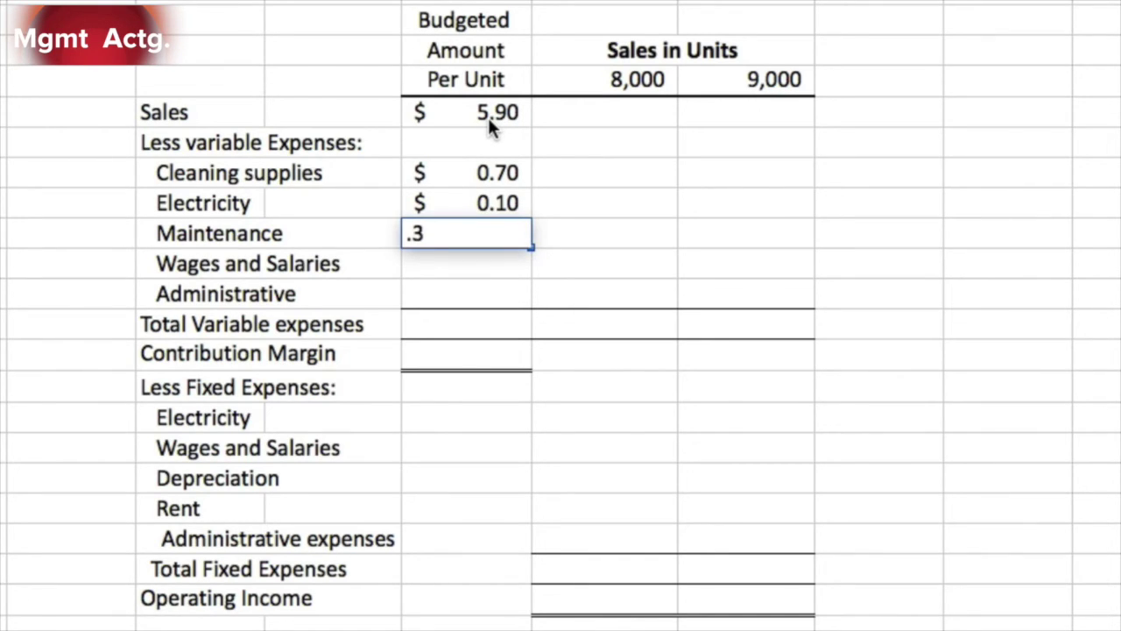
{"action": "key", "text": "Return"}
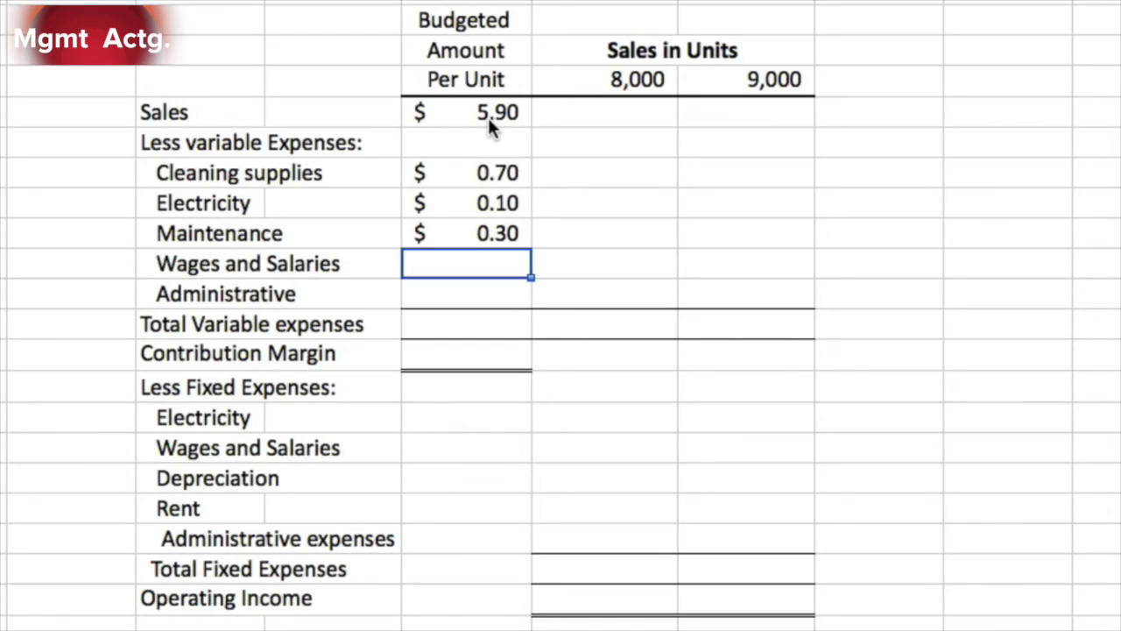
Step: Enter budgeted per-unit amounts of 0.40 for variable wages and salaries and 0.05 for administrative expenses
{"action": "type", "text": ".4"}
{"action": "key", "text": "Return"}
{"action": "key", "text": "Down"}
{"action": "key", "text": "Up"}
{"action": "type", "text": ".0"}
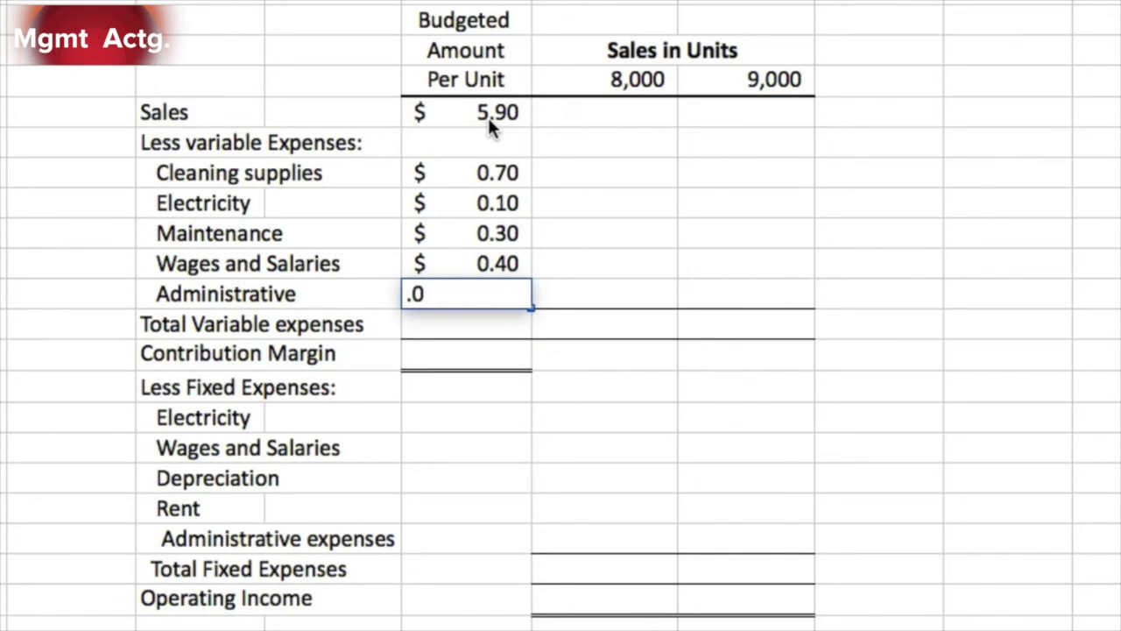
{"action": "type", "text": "5"}
{"action": "key", "text": "Return"}
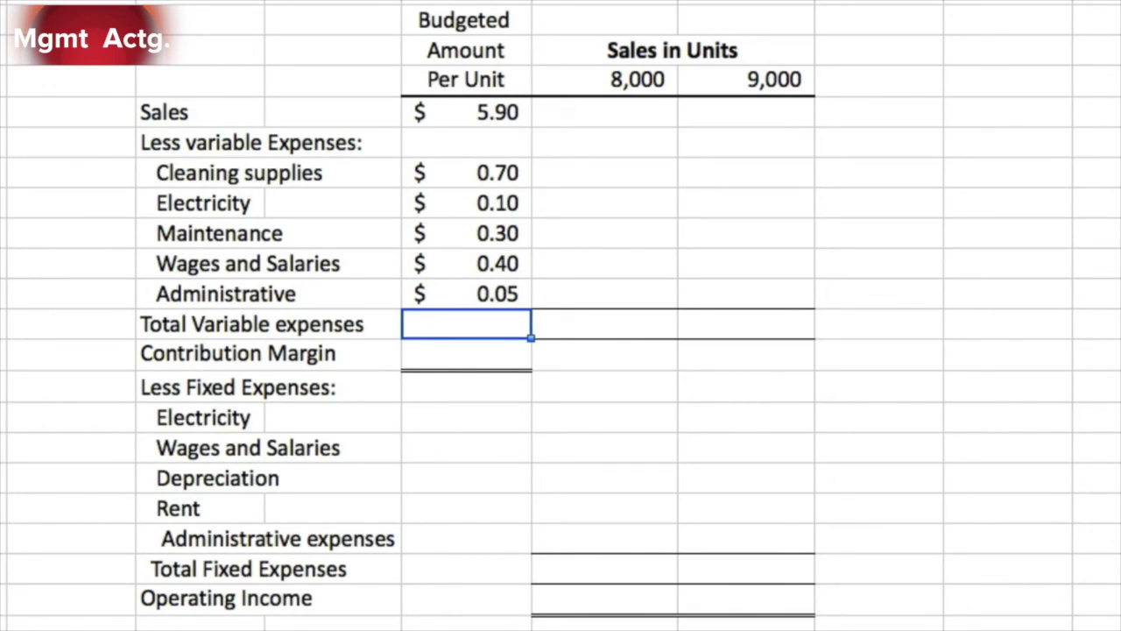
Step: Total the per-unit variable expenses with =SUM(H10:H14) in the total variable expenses row
{"action": "key", "text": "super+shift+t"}
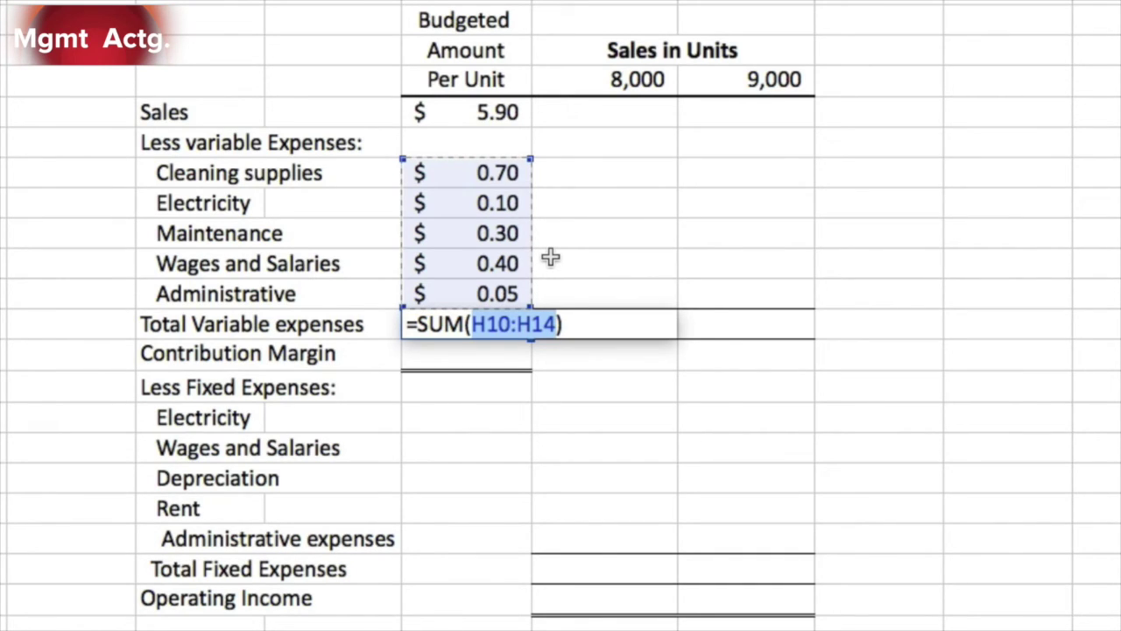
{"action": "key", "text": "Return"}
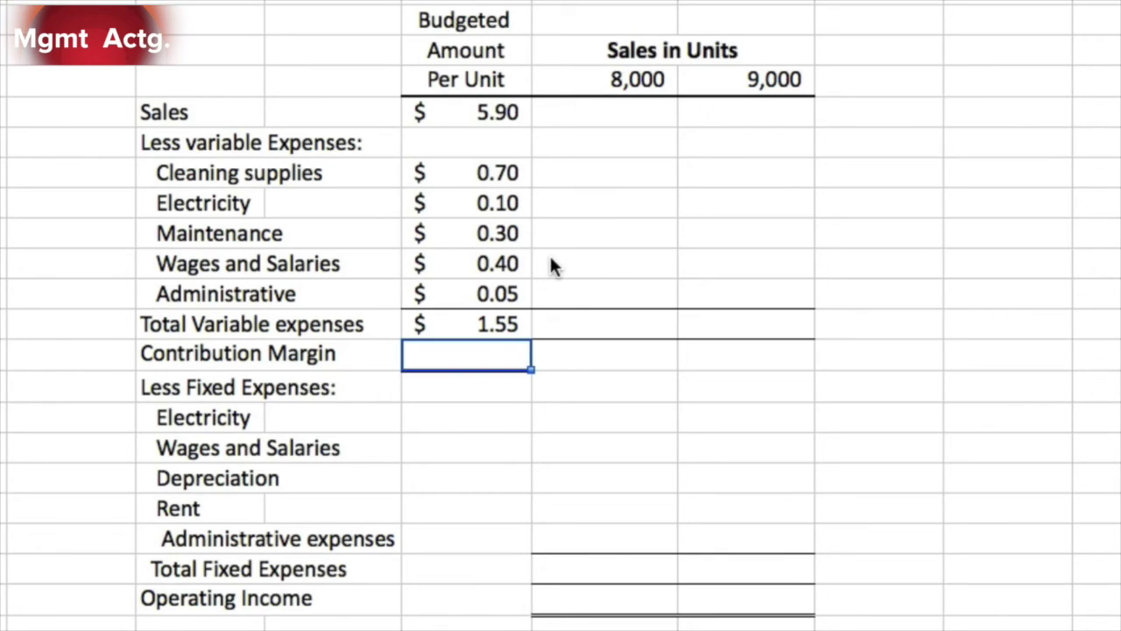
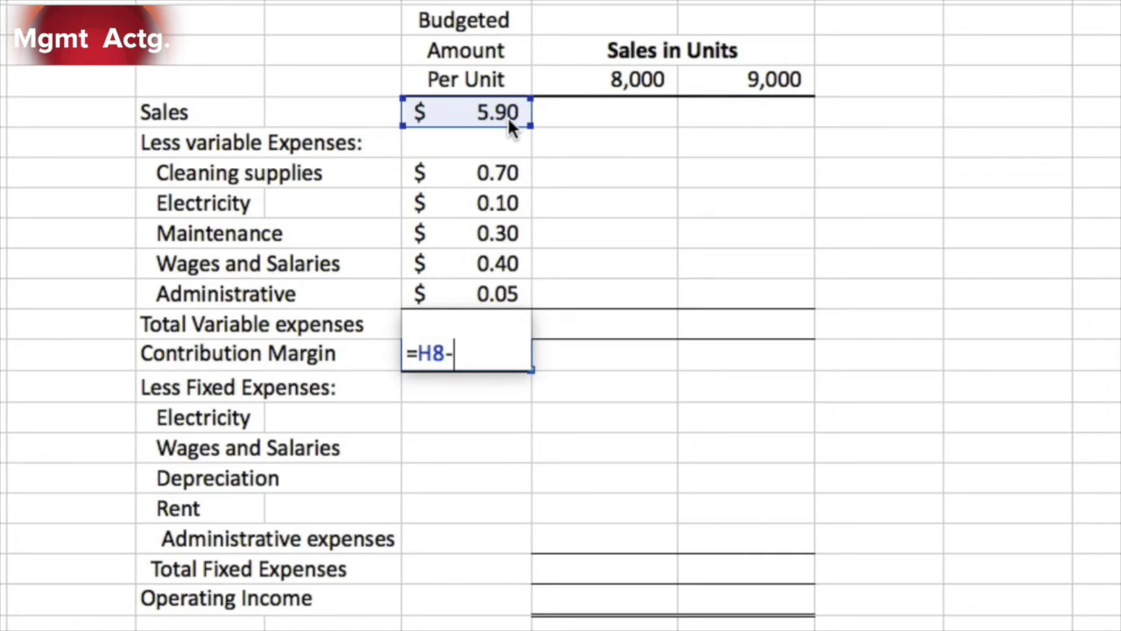
Step: Calculate the per-unit contribution margin as sales minus total variable expenses with =H8-H15
{"action": "type", "text": "h15"}
{"action": "key", "text": "Return"}
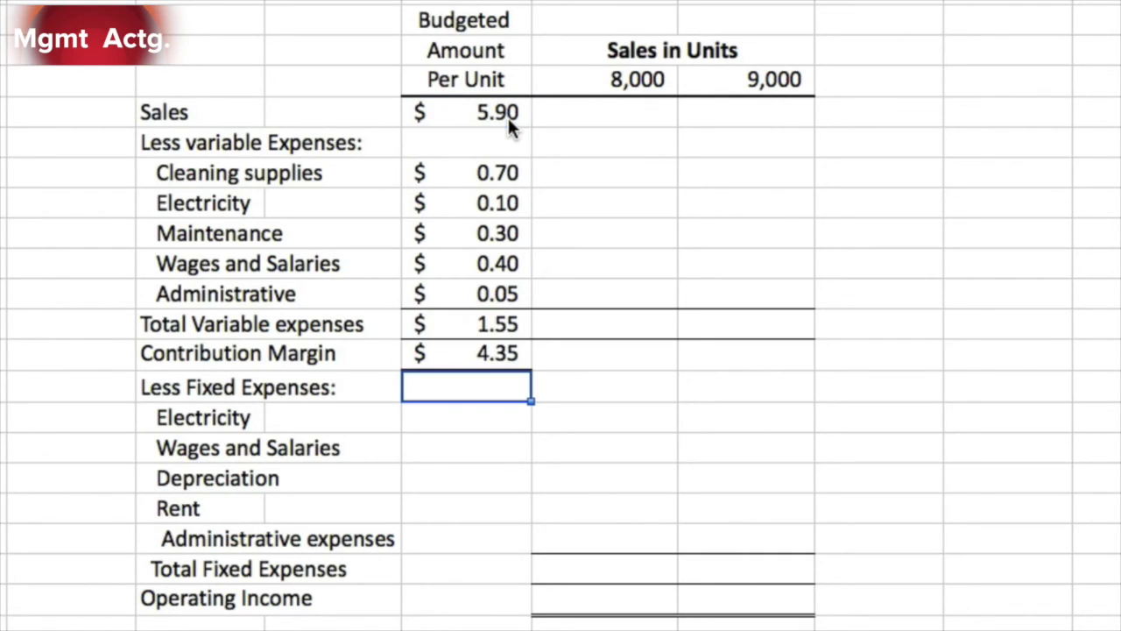
{"action": "key", "text": "Up"}
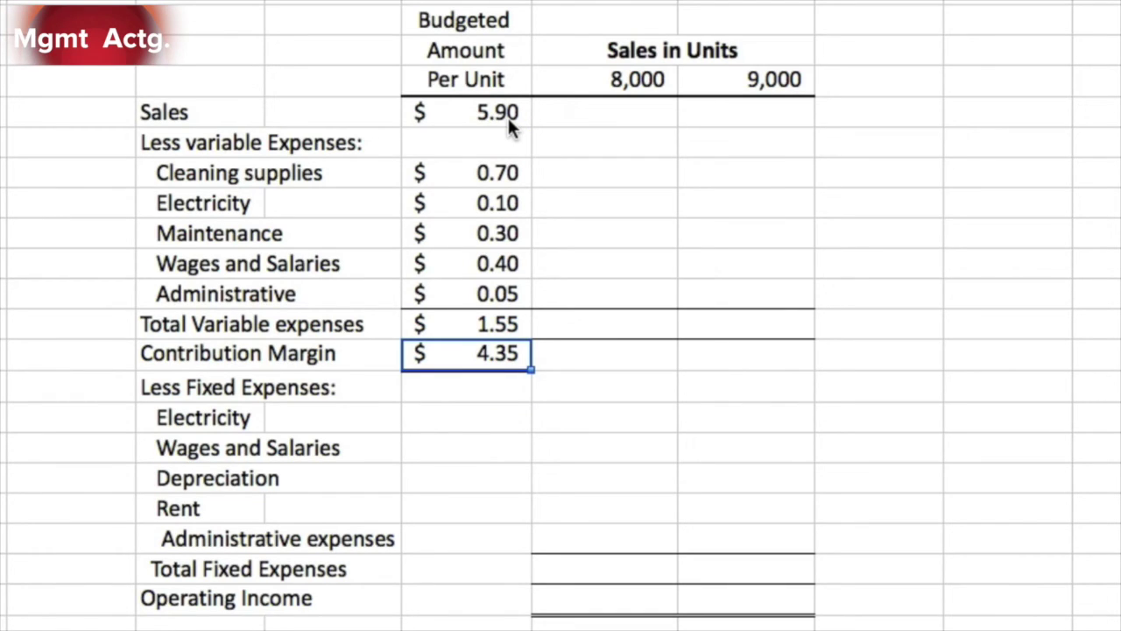
Step: Calculate sales for 8,000 units with =H8*$I$7, keeping the unit count as an absolute reference
{"action": "key", "text": "Down"}
{"action": "key", "text": "Right"}
{"action": "key", "text": "Up"}
{"action": "key", "text": "Up"}
{"action": "key", "text": "Up"}
{"action": "key", "text": "Up"}
{"action": "key", "text": "Up"}
{"action": "key", "text": "Up"}
{"action": "key", "text": "Up"}
{"action": "key", "text": "Up"}
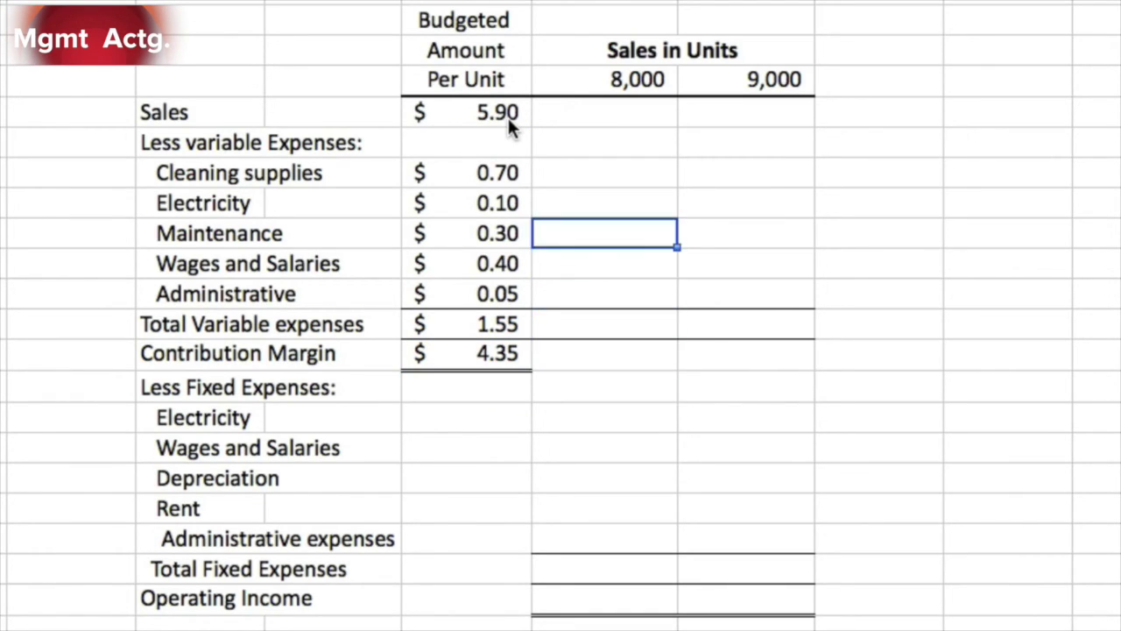
{"action": "key", "text": "Up"}
{"action": "key", "text": "Up"}
{"action": "key", "text": "Down"}
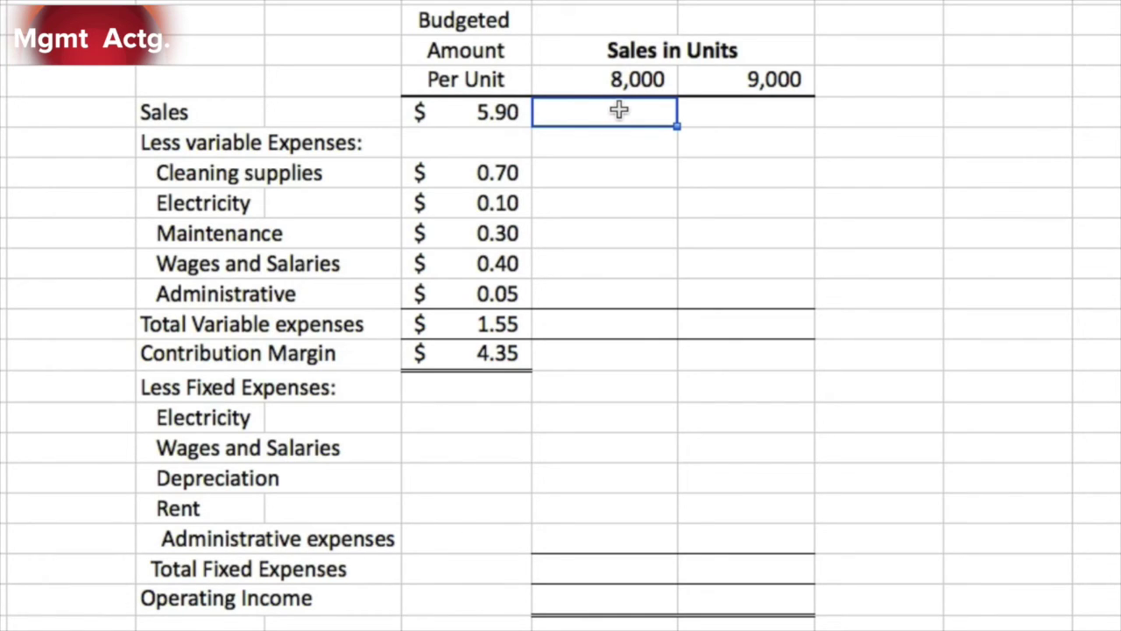
{"action": "left_click", "coordinate": [634, 81]}
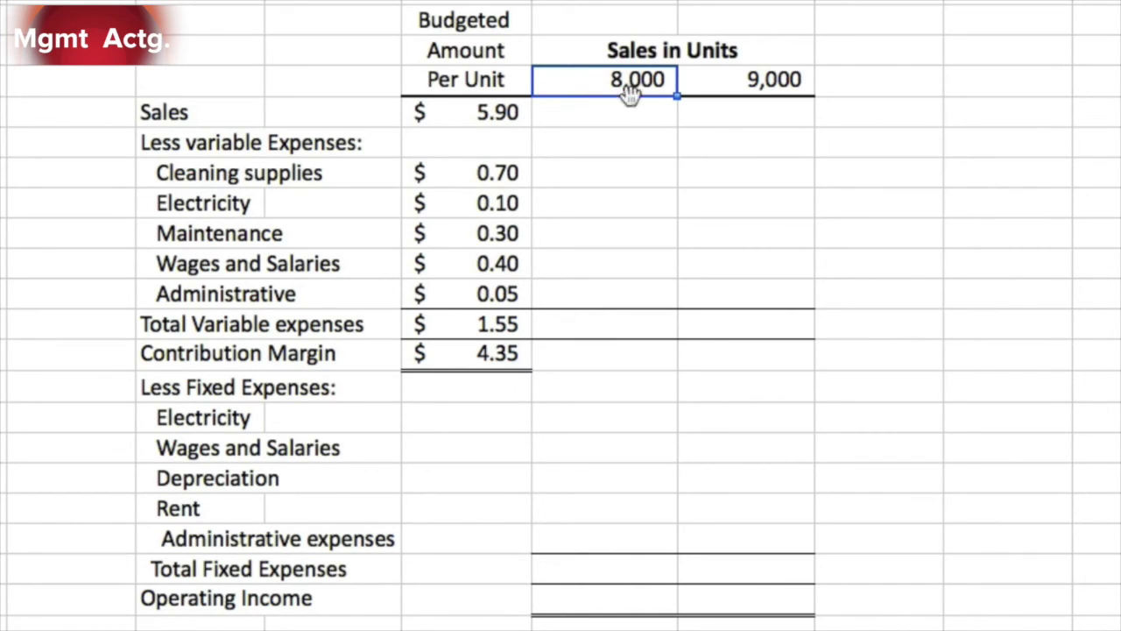
{"action": "left_click", "coordinate": [619, 109]}
{"action": "type", "text": "="}
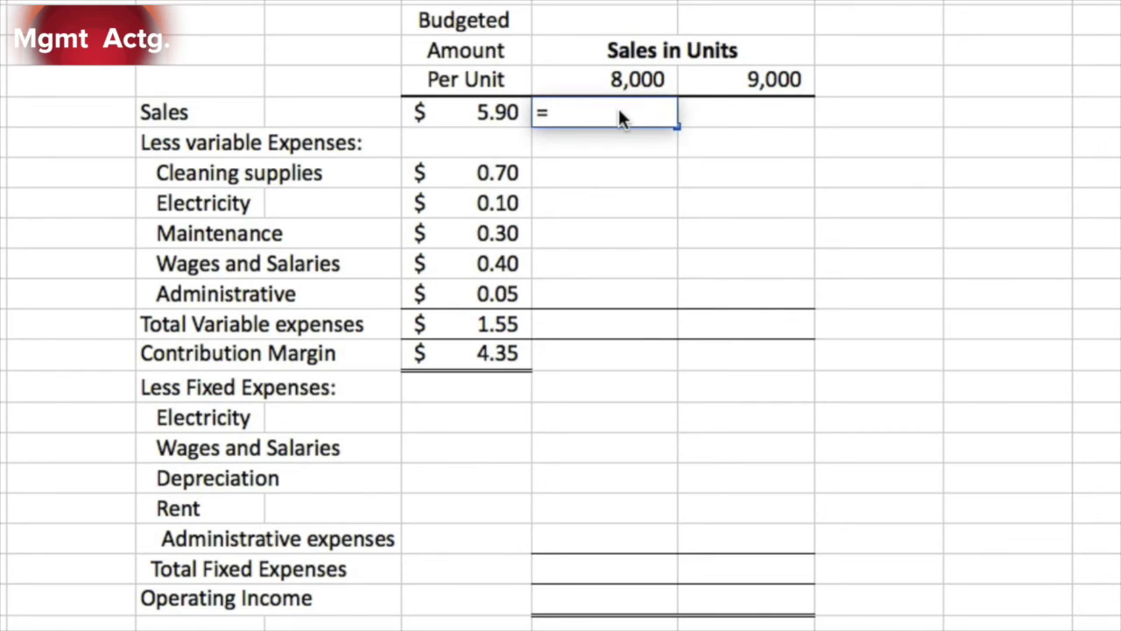
{"action": "left_click", "coordinate": [511, 106]}
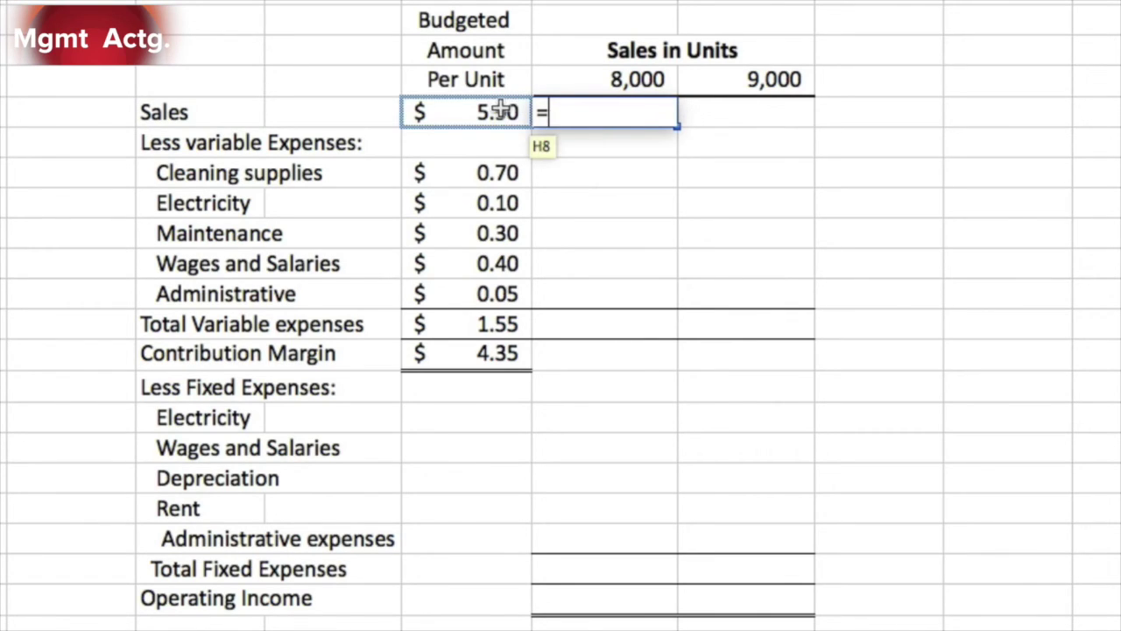
{"action": "left_click", "coordinate": [502, 107]}
{"action": "type", "text": "*$i"}
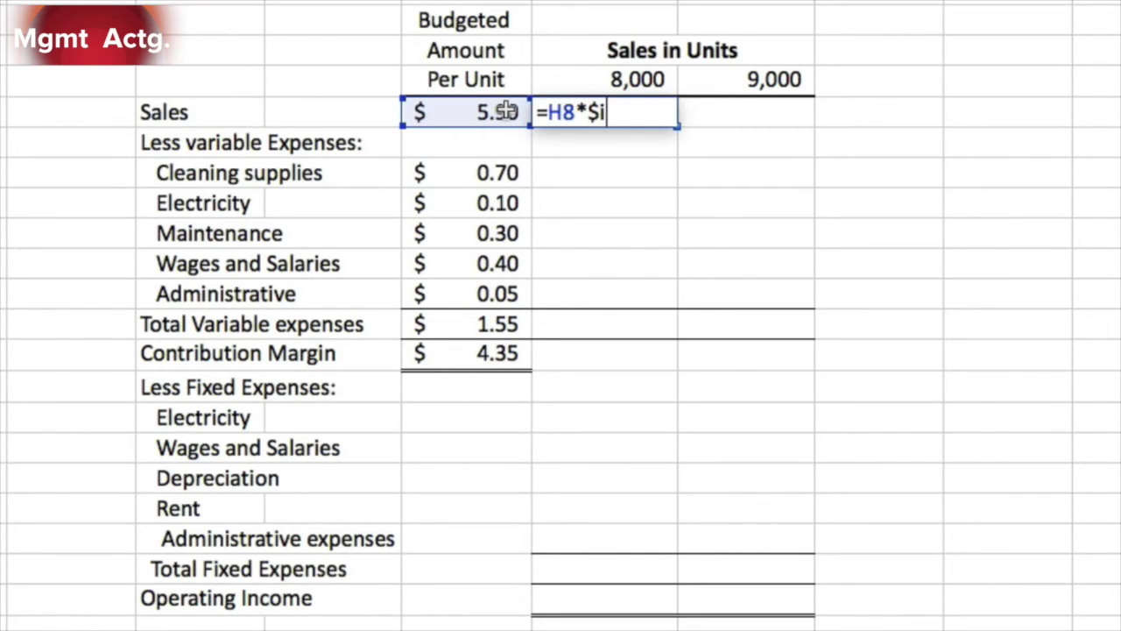
{"action": "type", "text": "$7"}
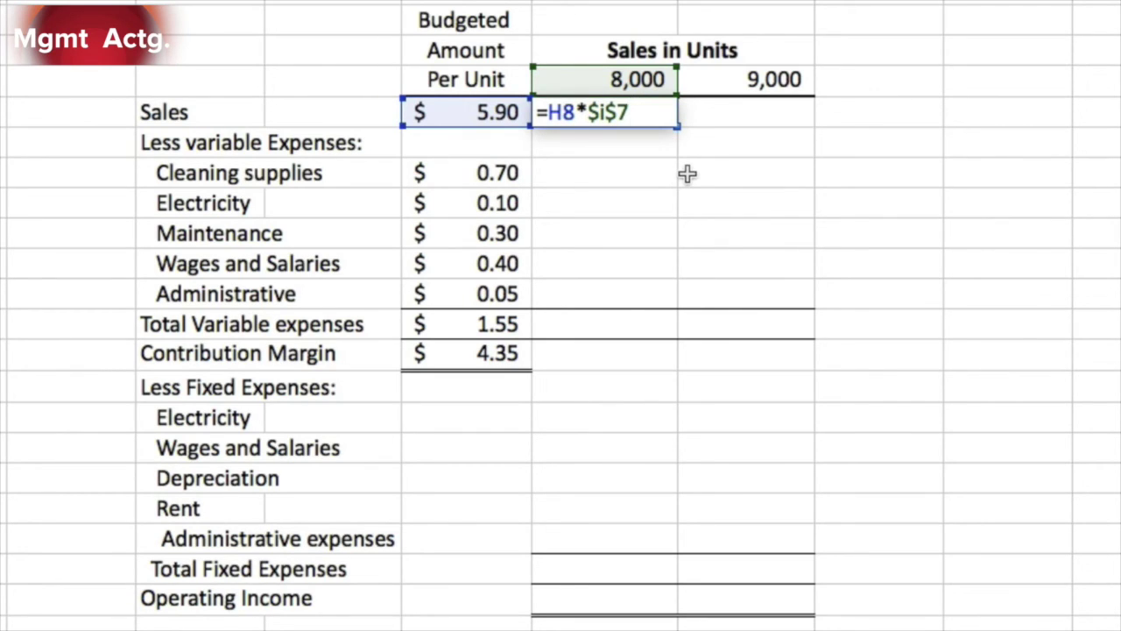
{"action": "key", "text": "Return"}
{"action": "key", "text": "Up"}
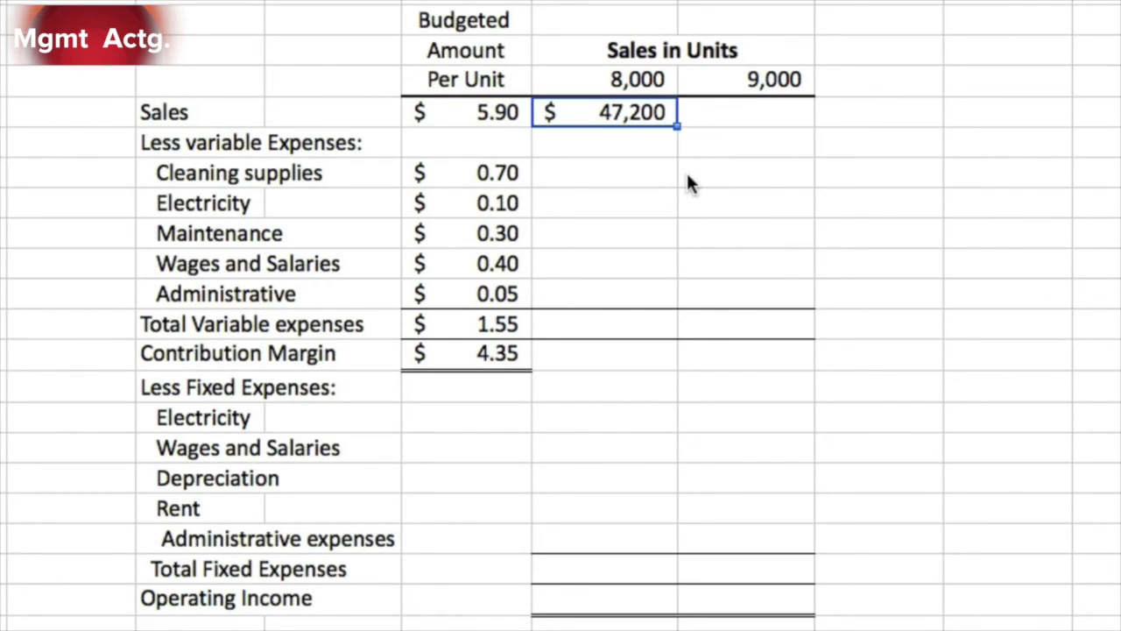
Step: Fill the 8,000-unit sales formula down through Administrative and clear its cell in the Less variable Expenses heading row
{"action": "left_click_drag", "start_coordinate": [676, 126], "coordinate": [667, 296]}
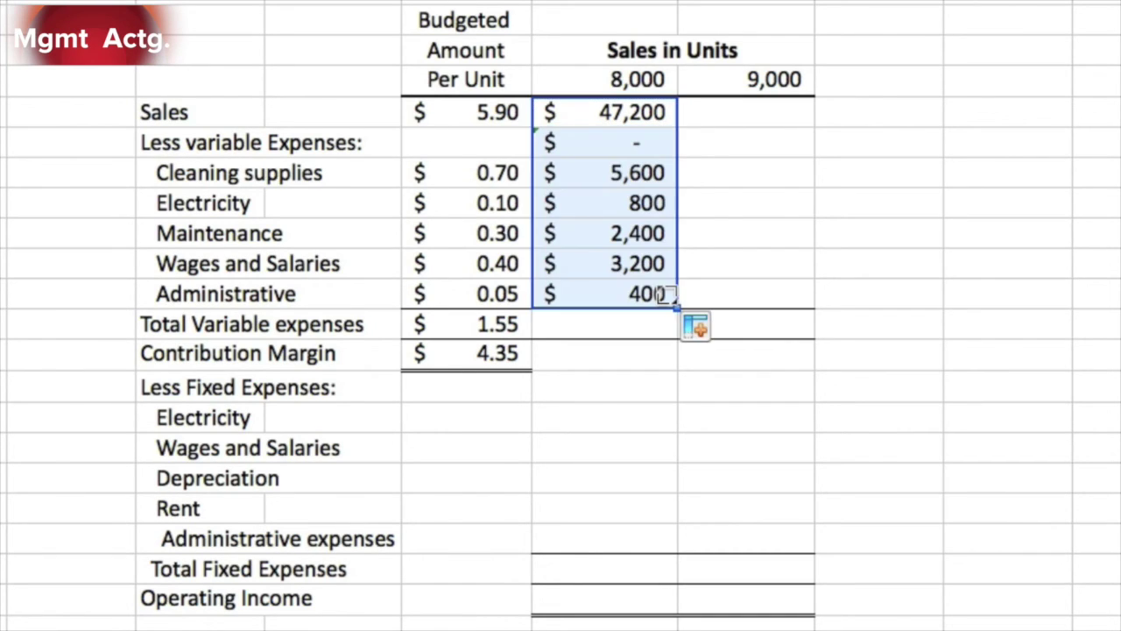
{"action": "left_click", "coordinate": [720, 287]}
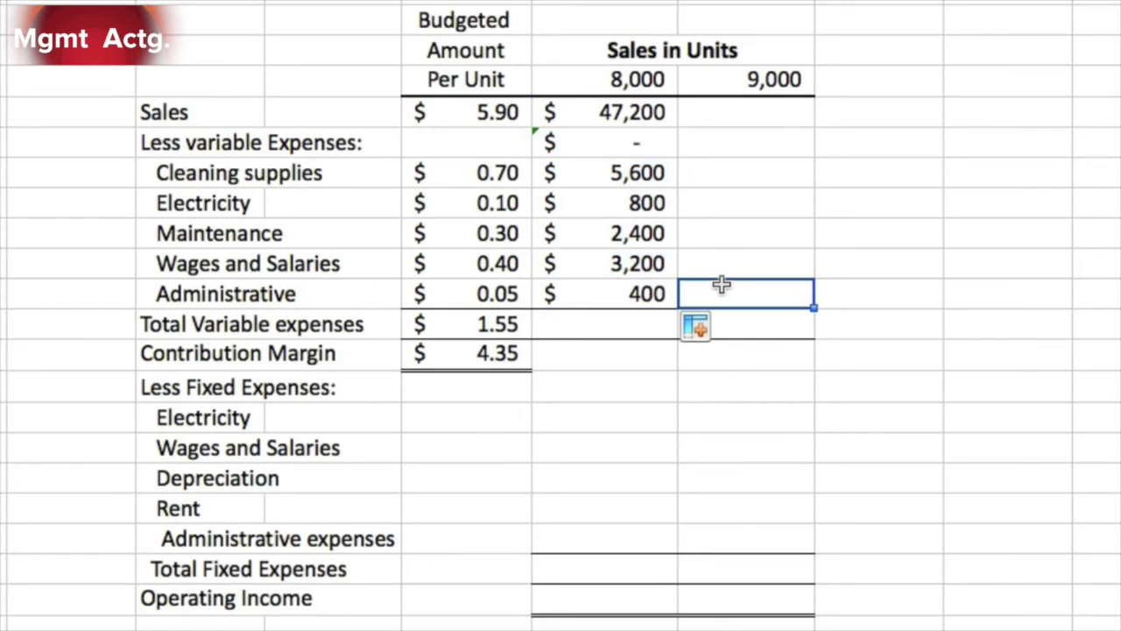
{"action": "left_click", "coordinate": [658, 146]}
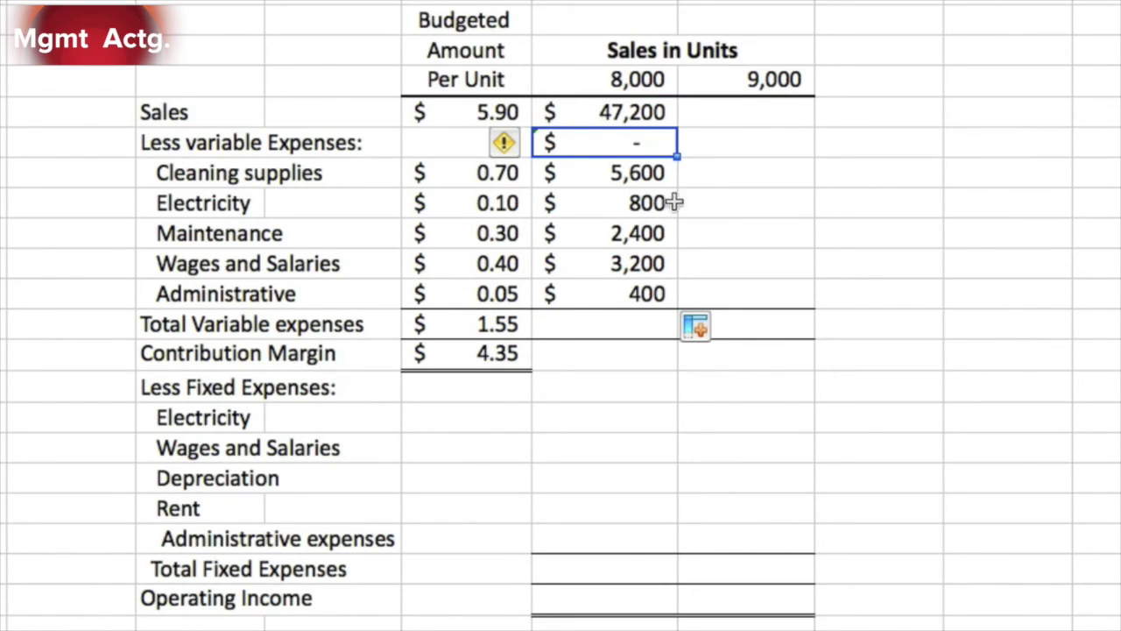
{"action": "key", "text": "BackSpace"}
{"action": "key", "text": "Return"}
Step: Calculate sales for 9,000 units with =H8*$J$7, keeping the unit count as an absolute reference
{"action": "key", "text": "Up"}
{"action": "key", "text": "Right"}
{"action": "key", "text": "Up"}
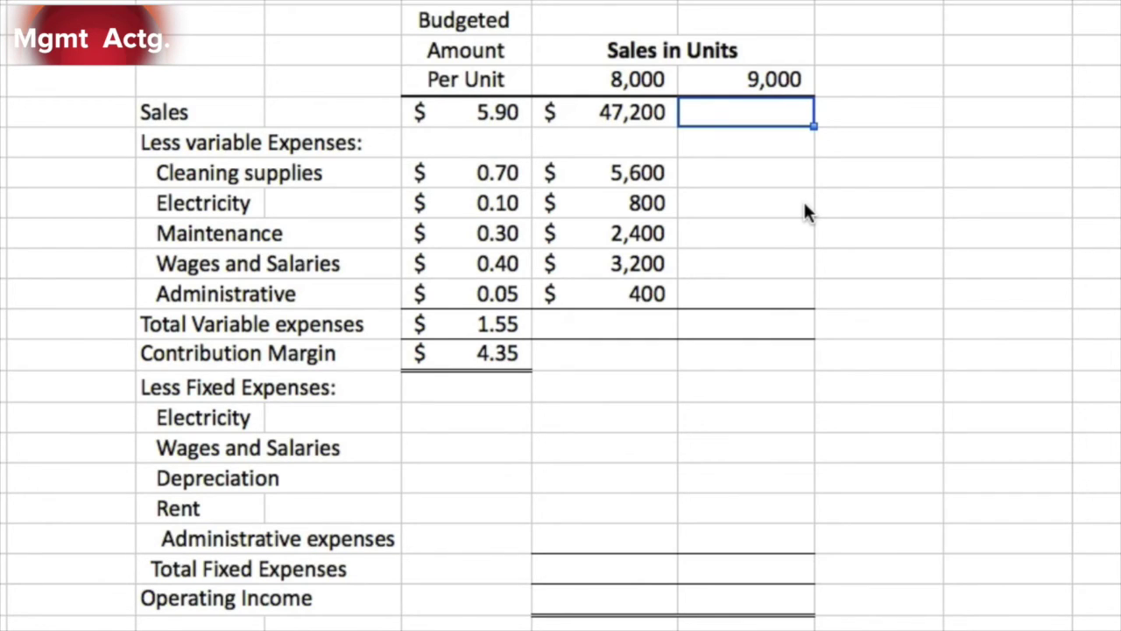
{"action": "left_click", "coordinate": [773, 84]}
{"action": "left_click", "coordinate": [767, 115]}
{"action": "type", "text": "="}
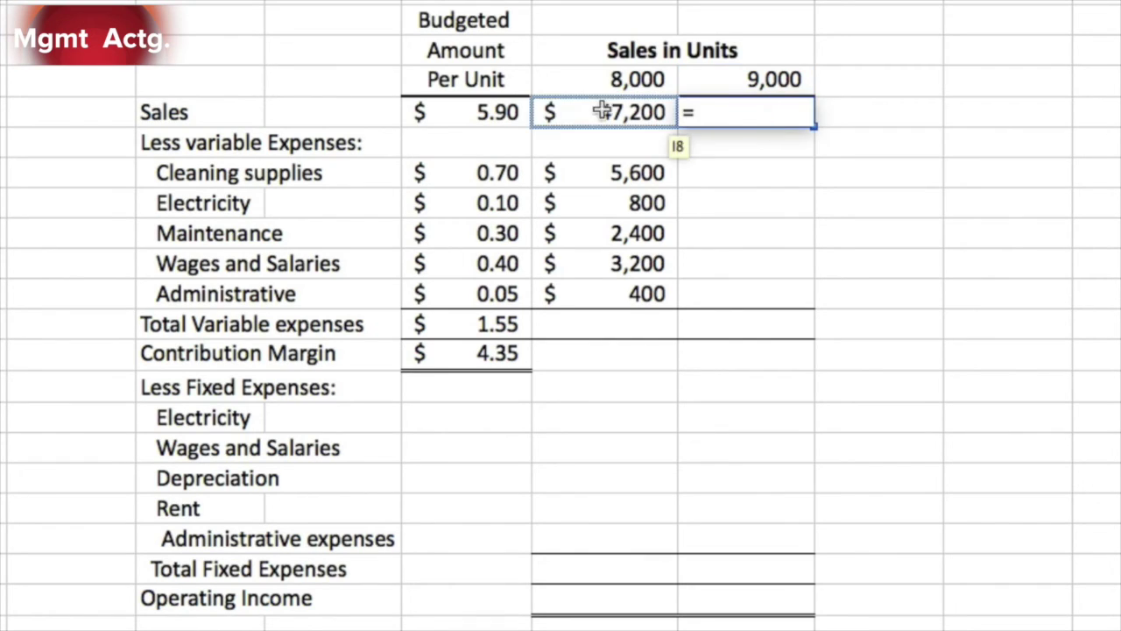
{"action": "left_click", "coordinate": [516, 112]}
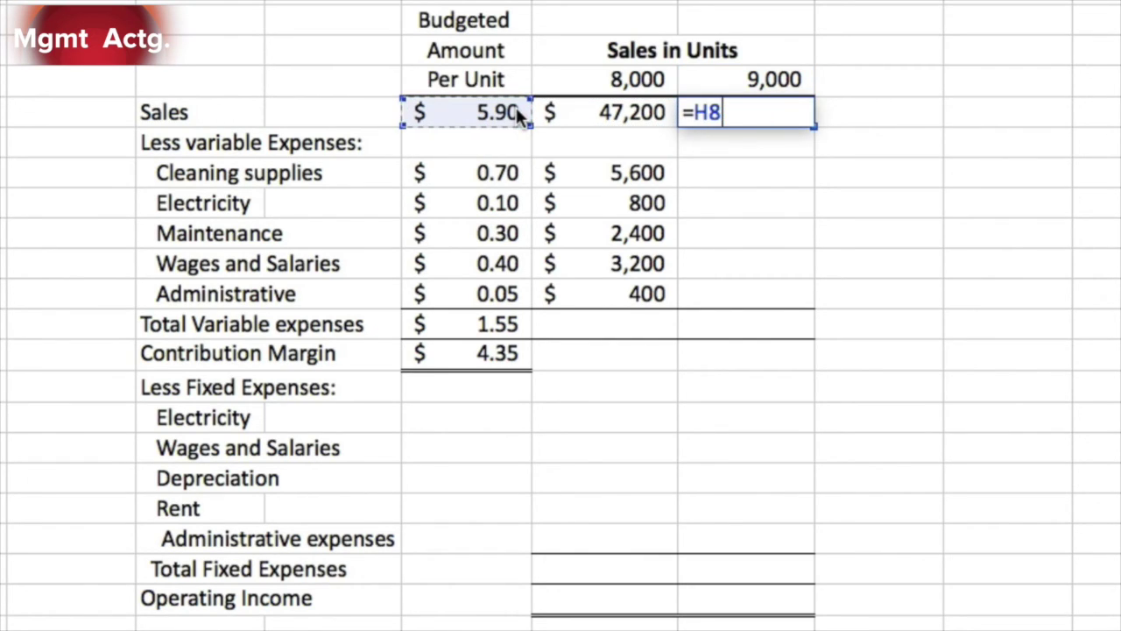
{"action": "type", "text": "*"}
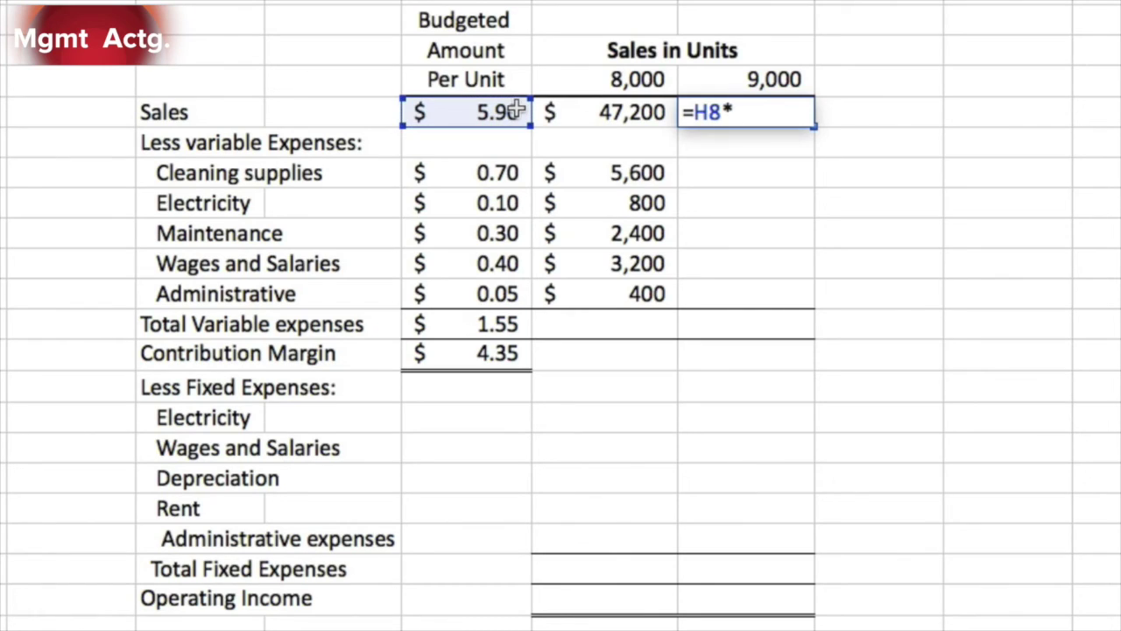
{"action": "type", "text": "$j$7"}
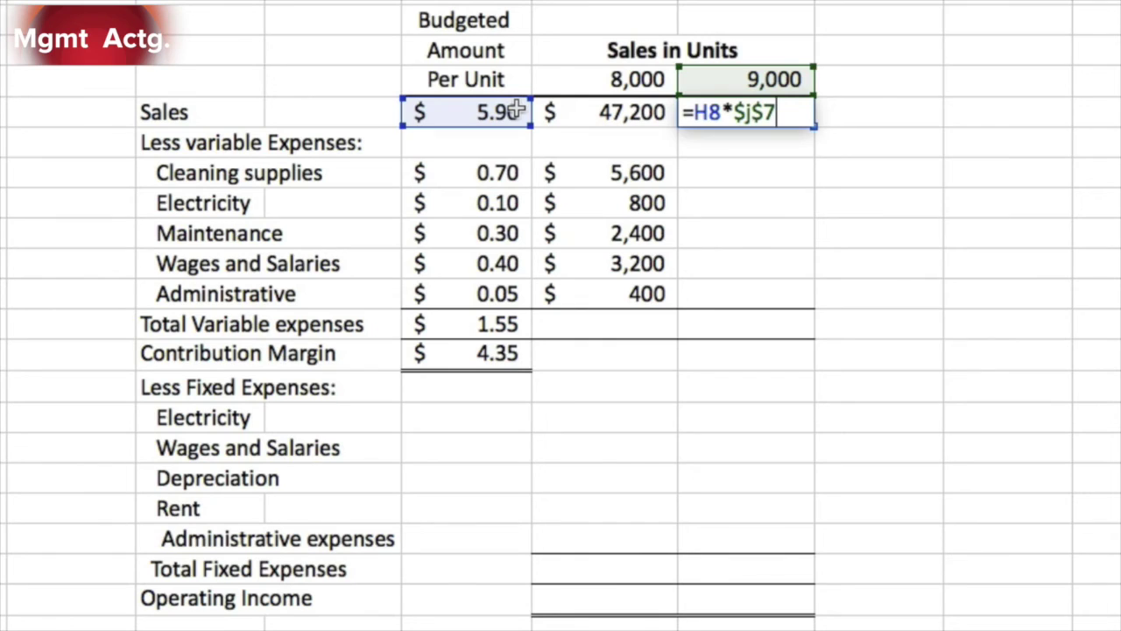
{"action": "key", "text": "Return"}
Step: Fill the 9,000-unit sales formula down through Administrative and clear its cell in the Less variable Expenses heading row
{"action": "left_click", "coordinate": [778, 117]}
{"action": "left_click_drag", "start_coordinate": [811, 125], "coordinate": [796, 291]}
{"action": "key", "text": "Down"}
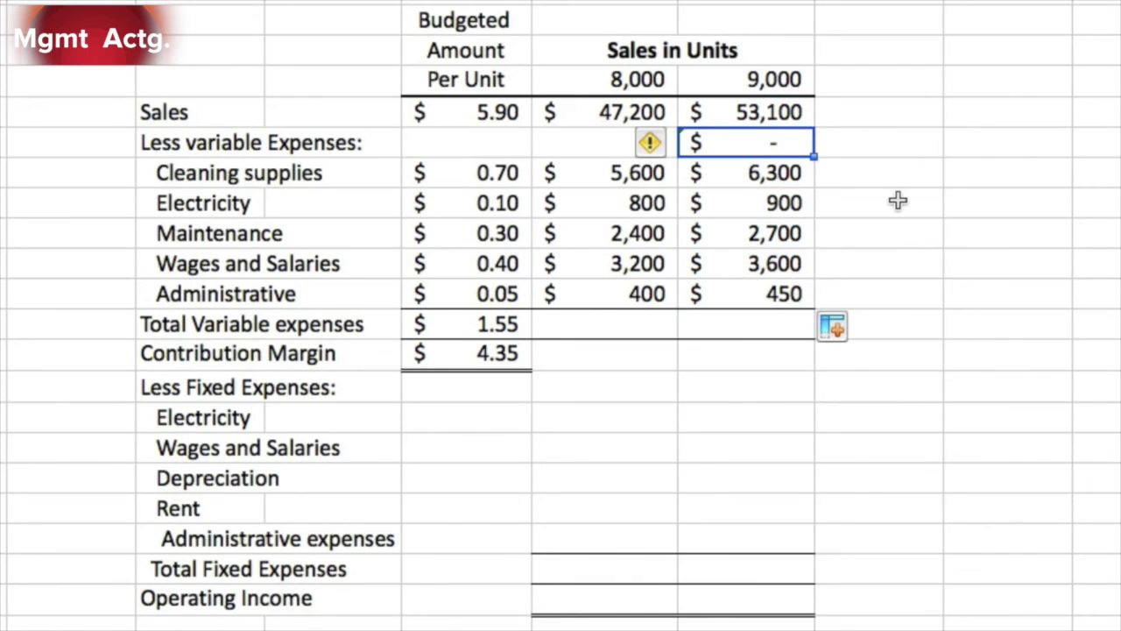
{"action": "key", "text": "Delete"}
Step: Copy the per-unit total variable expenses formula across to the 8,000 and 9,000 unit columns
{"action": "key", "text": "Down"}
{"action": "key", "text": "Down"}
{"action": "key", "text": "Down"}
{"action": "key", "text": "Down"}
{"action": "key", "text": "Down"}
{"action": "key", "text": "Down"}
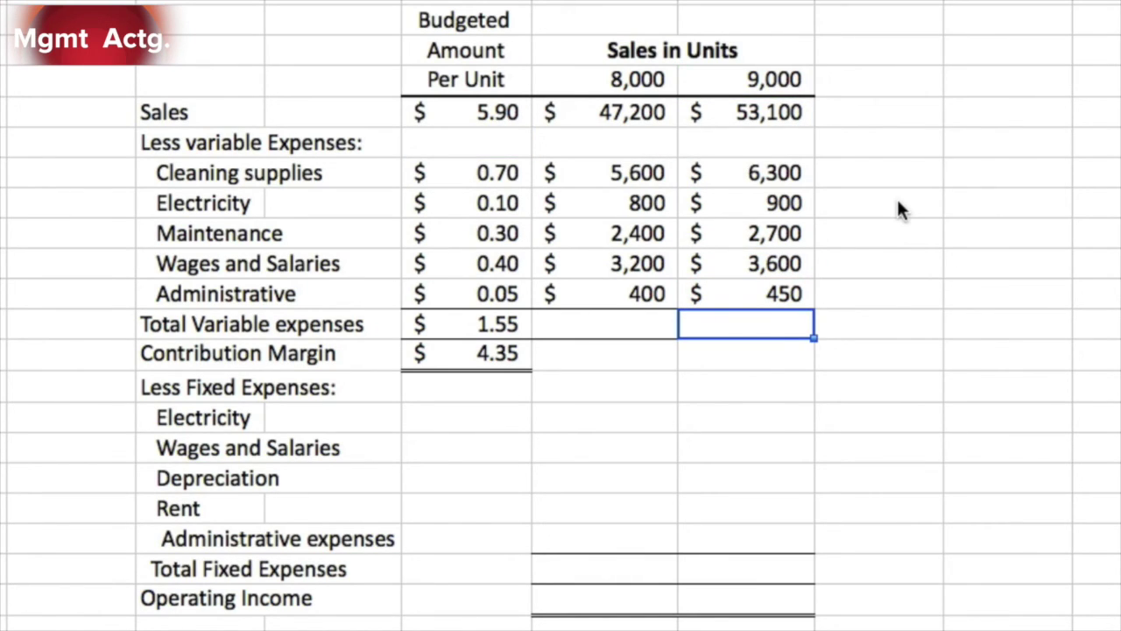
{"action": "key", "text": "Left"}
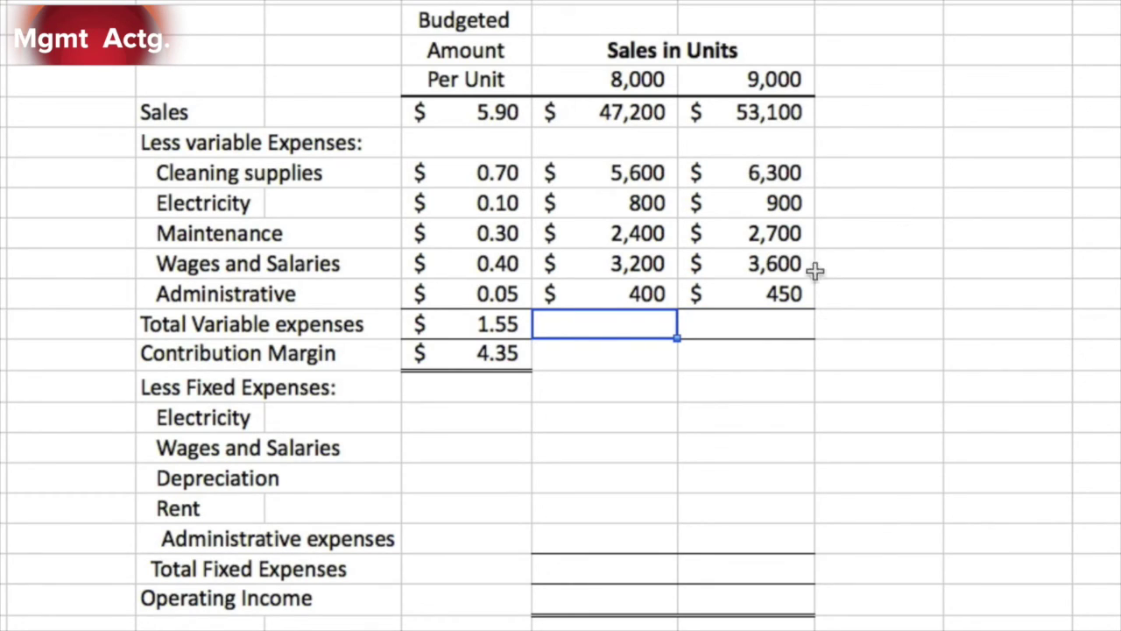
{"action": "left_click", "coordinate": [470, 319]}
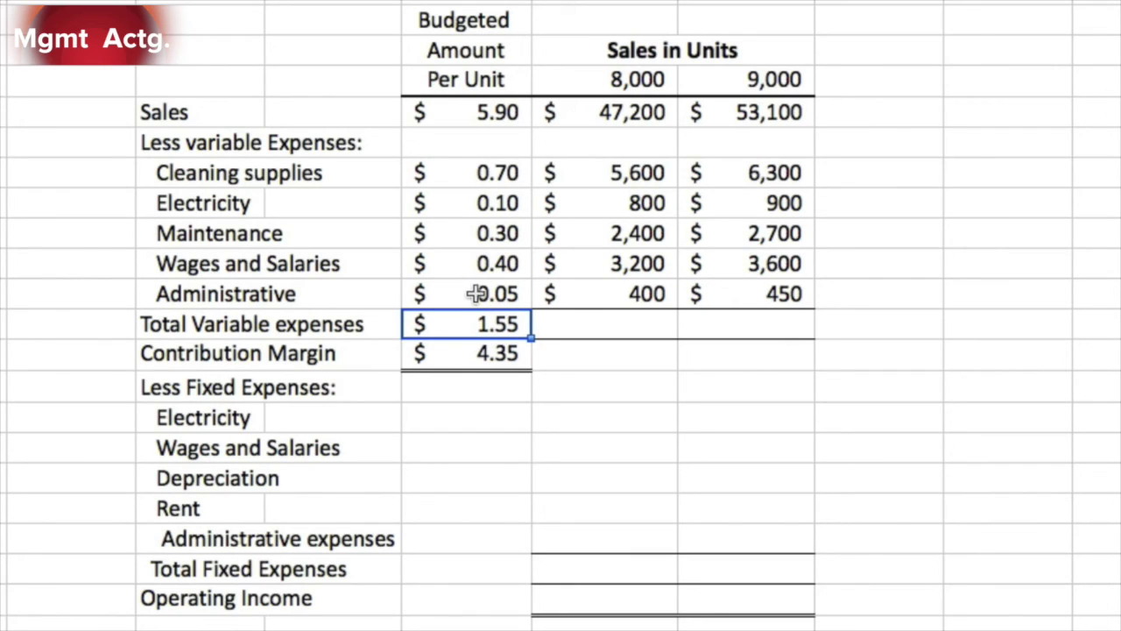
{"action": "left_click_drag", "start_coordinate": [529, 336], "coordinate": [766, 335]}
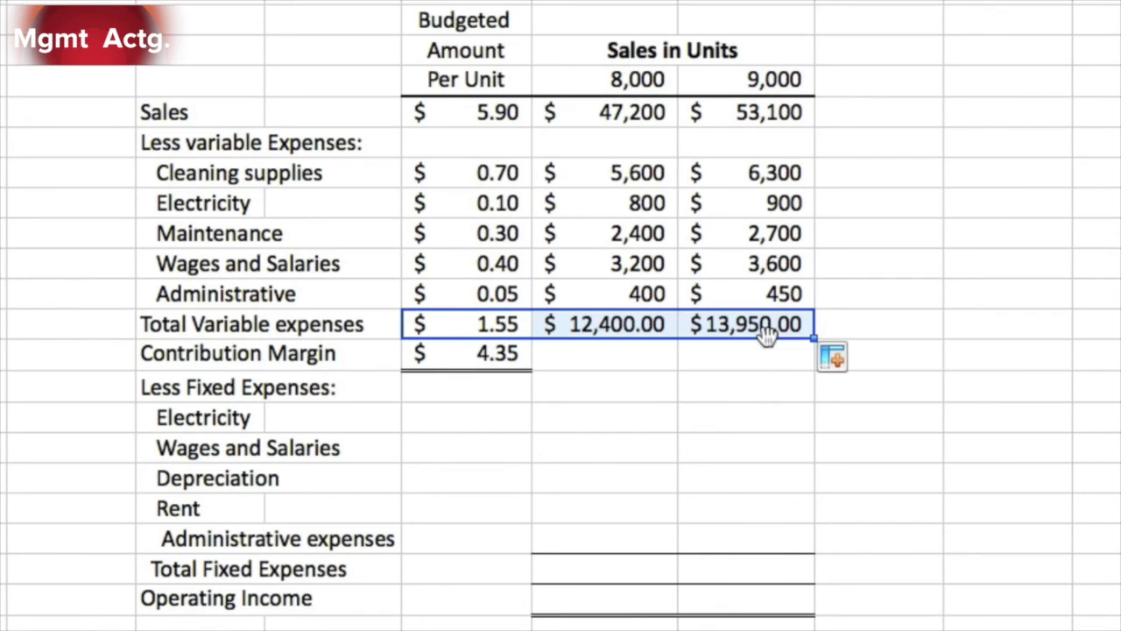
{"action": "left_click", "coordinate": [829, 387]}
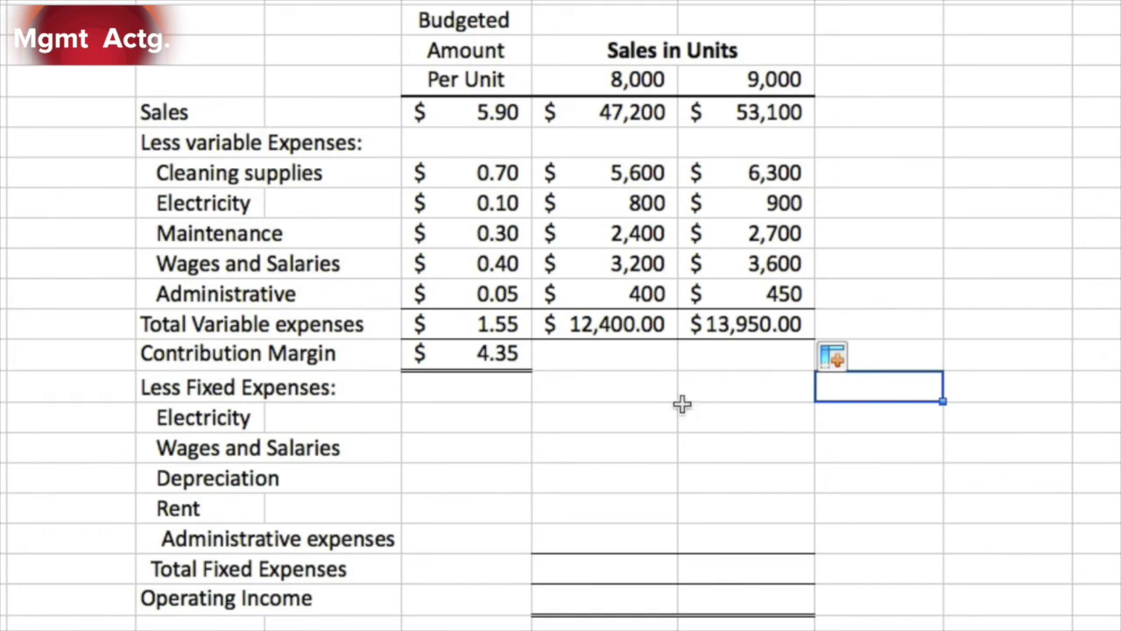
Step: Copy the per-unit contribution margin formula across to the 8,000 and 9,000 unit columns
{"action": "left_click", "coordinate": [498, 352]}
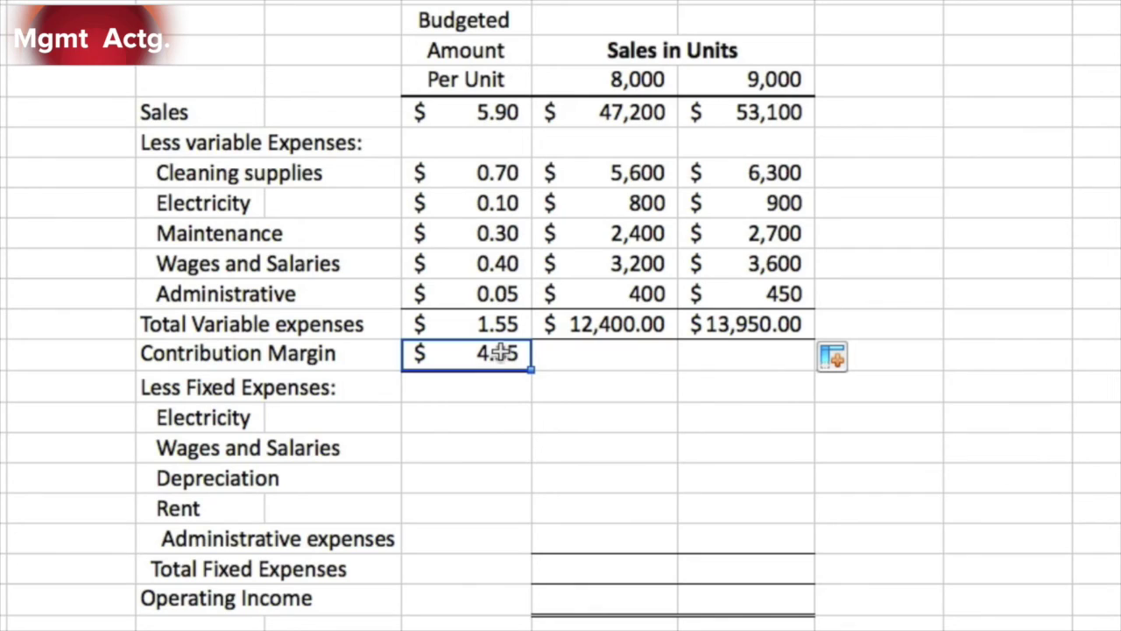
{"action": "left_click_drag", "start_coordinate": [531, 369], "coordinate": [746, 371]}
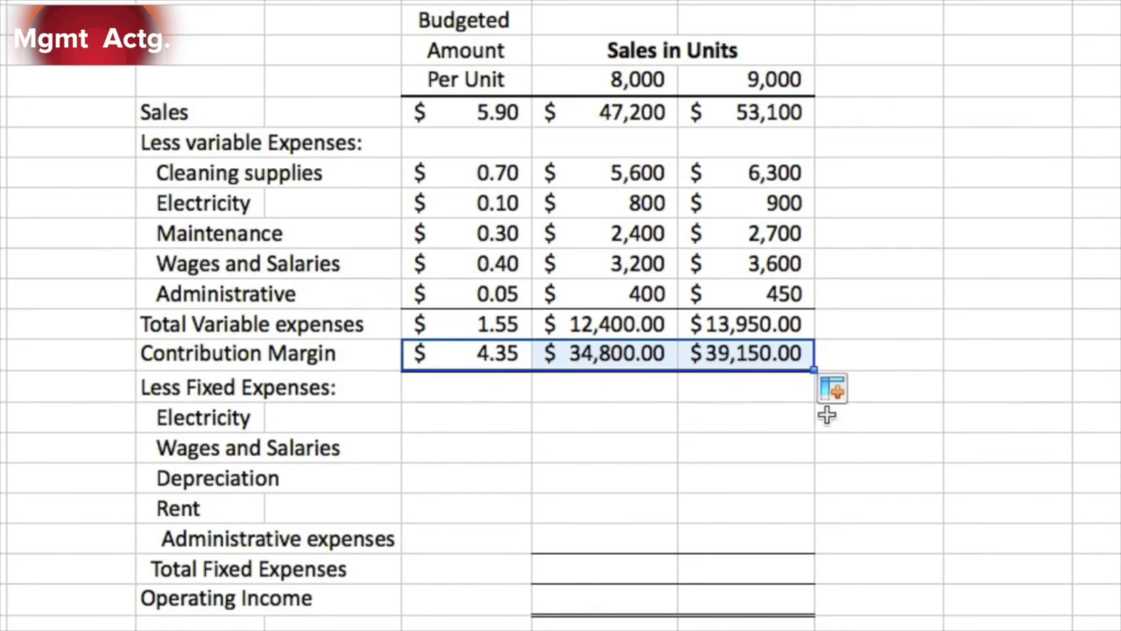
{"action": "left_click", "coordinate": [843, 454]}
Step: Remove the borders from the contribution margin cells in the 8,000 and 9,000 unit columns
{"action": "left_click_drag", "start_coordinate": [606, 352], "coordinate": [692, 354]}
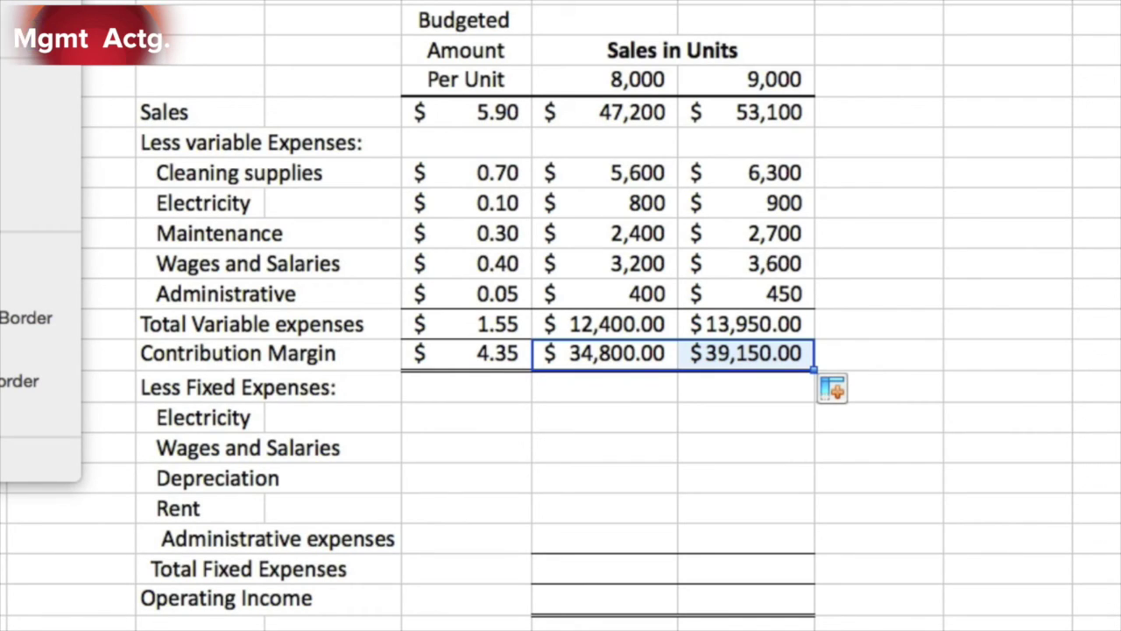
{"action": "left_click", "coordinate": [488, 478]}
{"action": "left_click", "coordinate": [861, 510]}
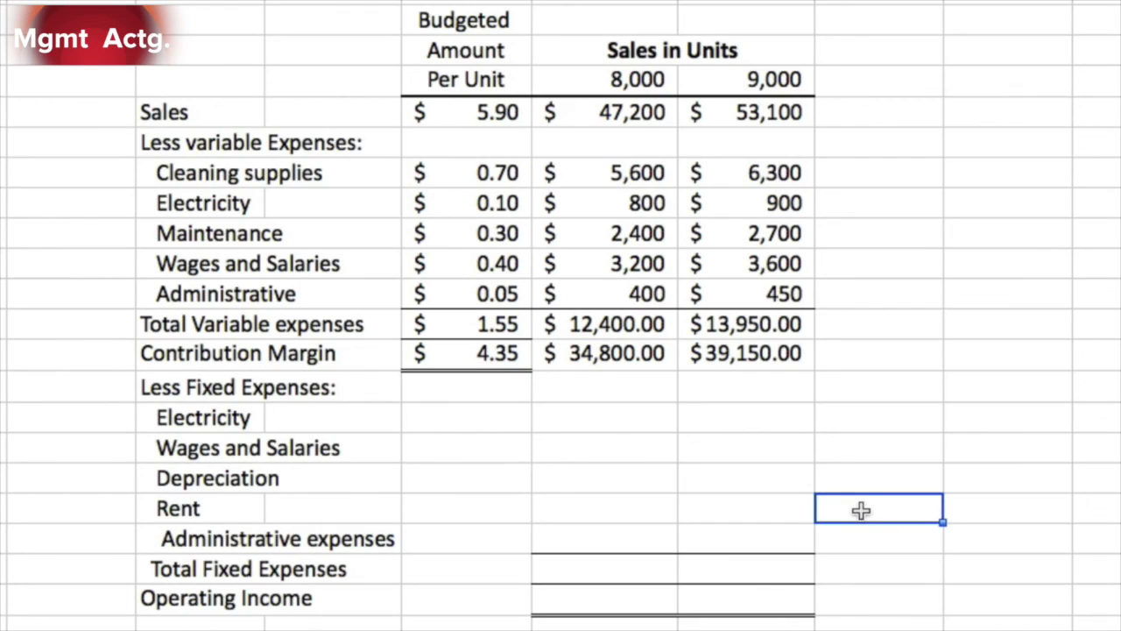
Step: Add a bottom border to the total variable expenses cells in the 8,000 and 9,000 unit columns
{"action": "left_click", "coordinate": [627, 323]}
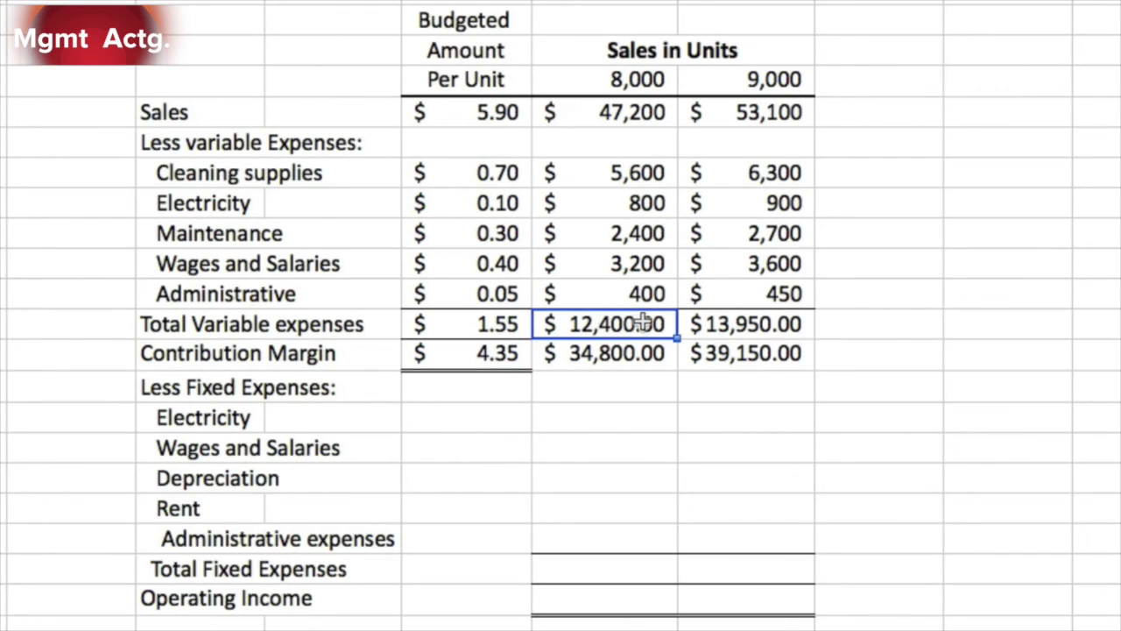
{"action": "left_click_drag", "start_coordinate": [628, 323], "coordinate": [740, 323]}
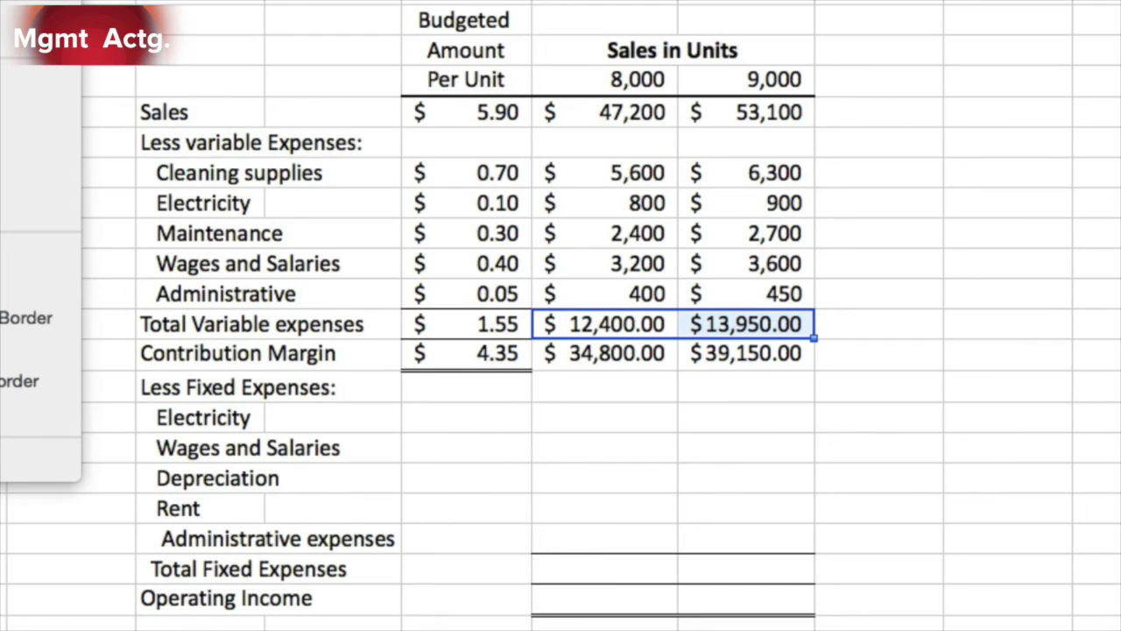
{"action": "left_click", "coordinate": [26, 317]}
{"action": "left_click", "coordinate": [578, 477]}
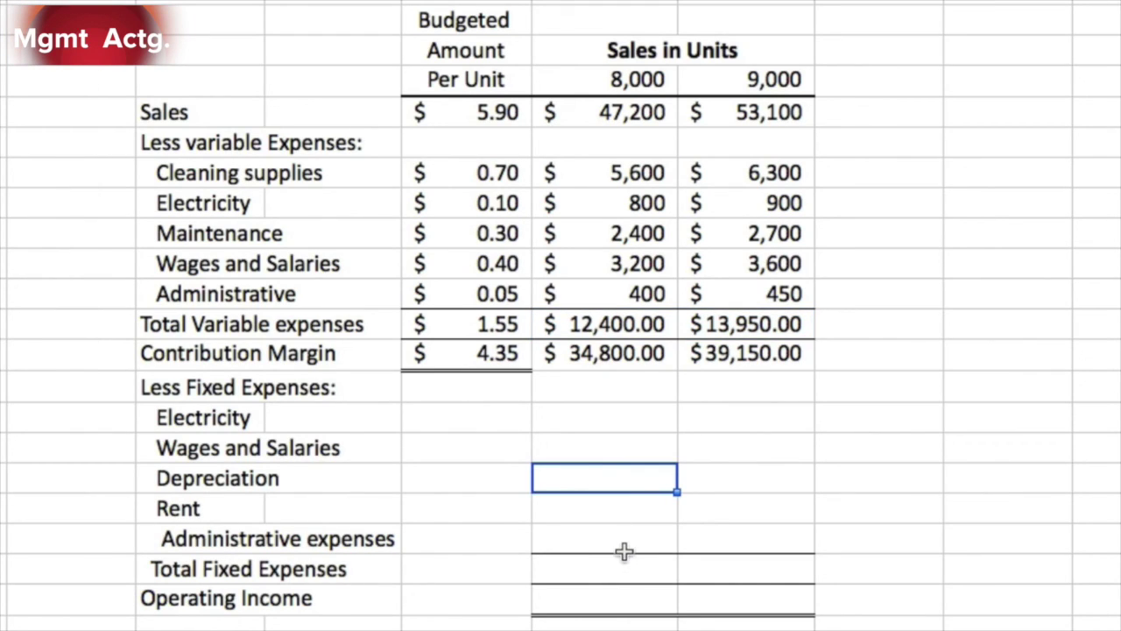
Step: Enter 1400 as the fixed electricity expense in the 8,000-unit column
{"action": "left_click", "coordinate": [627, 422]}
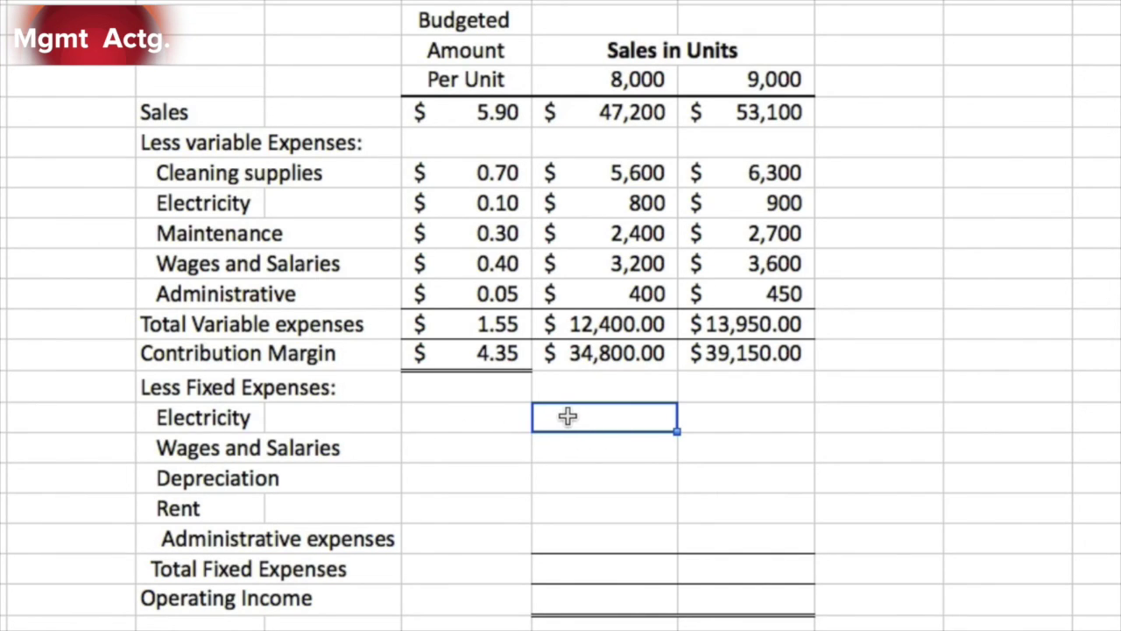
{"action": "type", "text": "1400"}
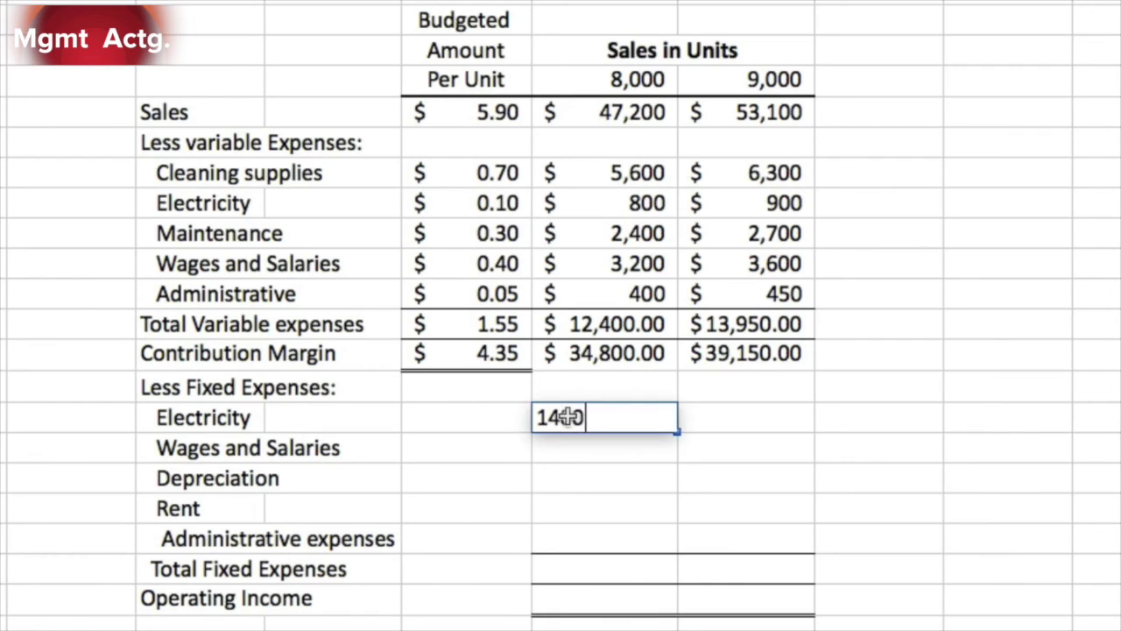
{"action": "key", "text": "Return"}
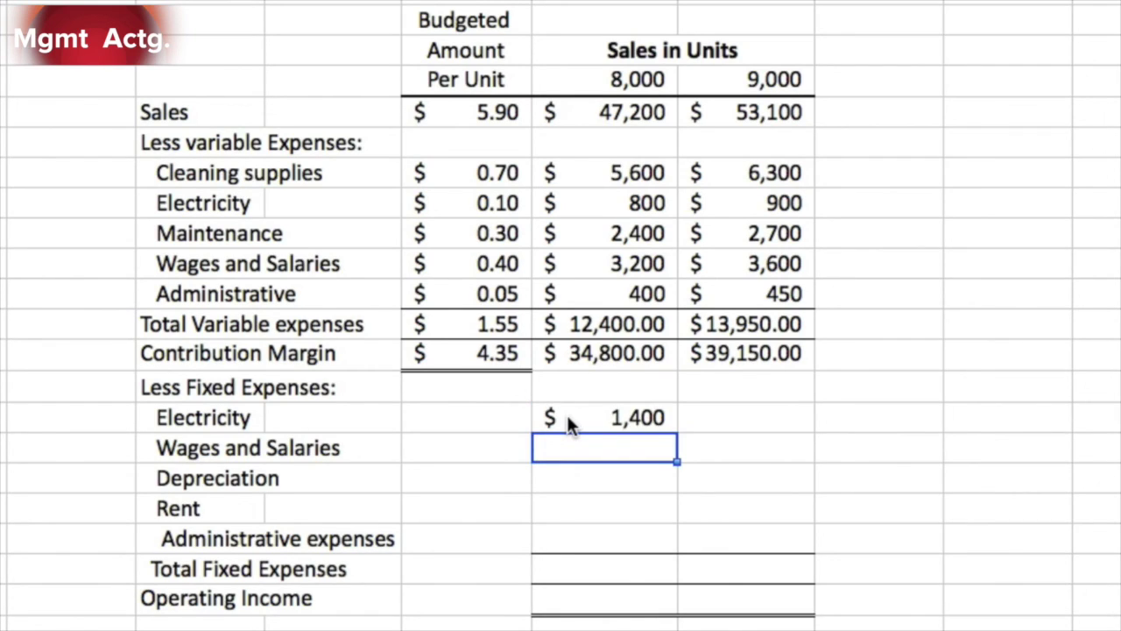
Step: Enter fixed wages and salaries of 4700 and depreciation of 8300 in the 8,000-unit column
{"action": "type", "text": "4700"}
{"action": "key", "text": "Return"}
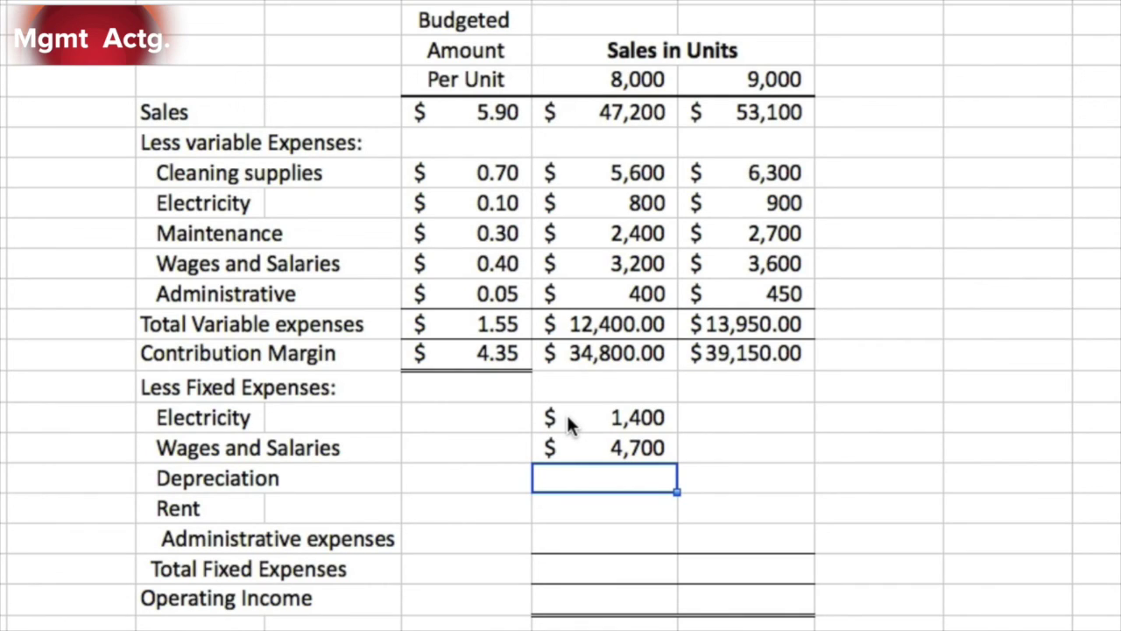
{"action": "type", "text": "8300"}
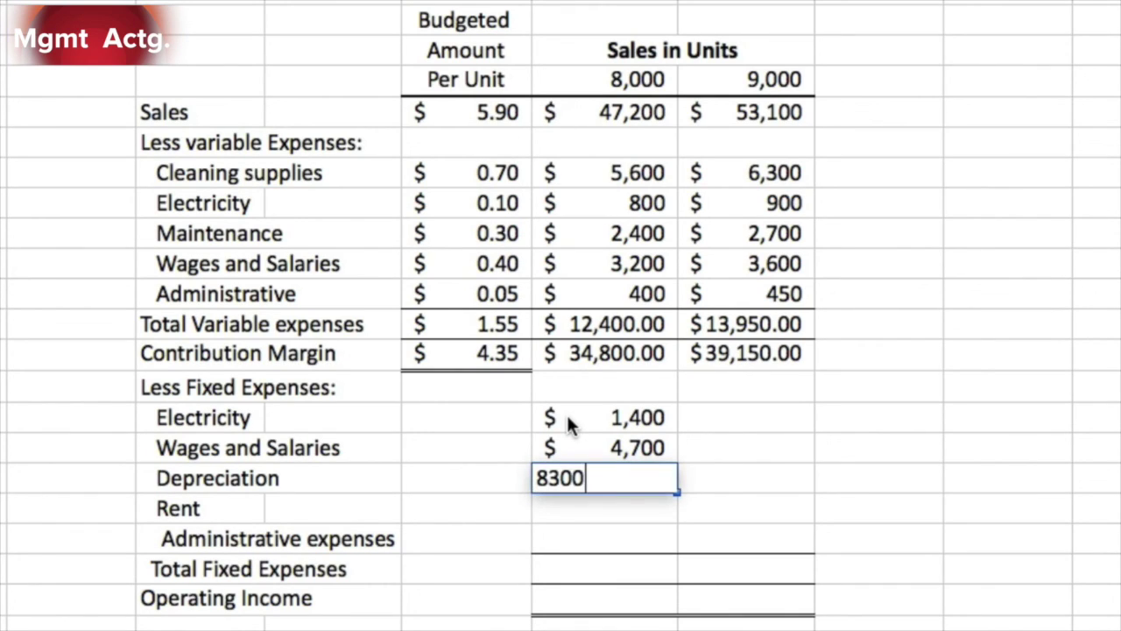
{"action": "key", "text": "Return"}
Step: Enter fixed rent of 2100 and administrative expenses of 1800 in the 8,000-unit column
{"action": "type", "text": "3"}
{"action": "key", "text": "BackSpace"}
{"action": "type", "text": "2,100"}
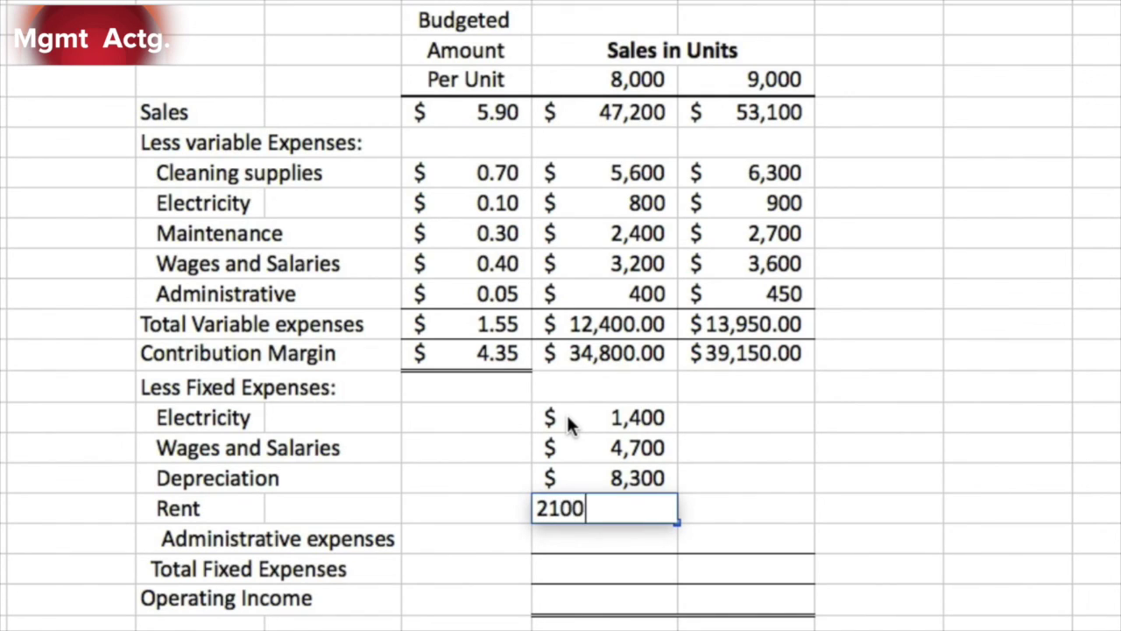
{"action": "key", "text": "Return"}
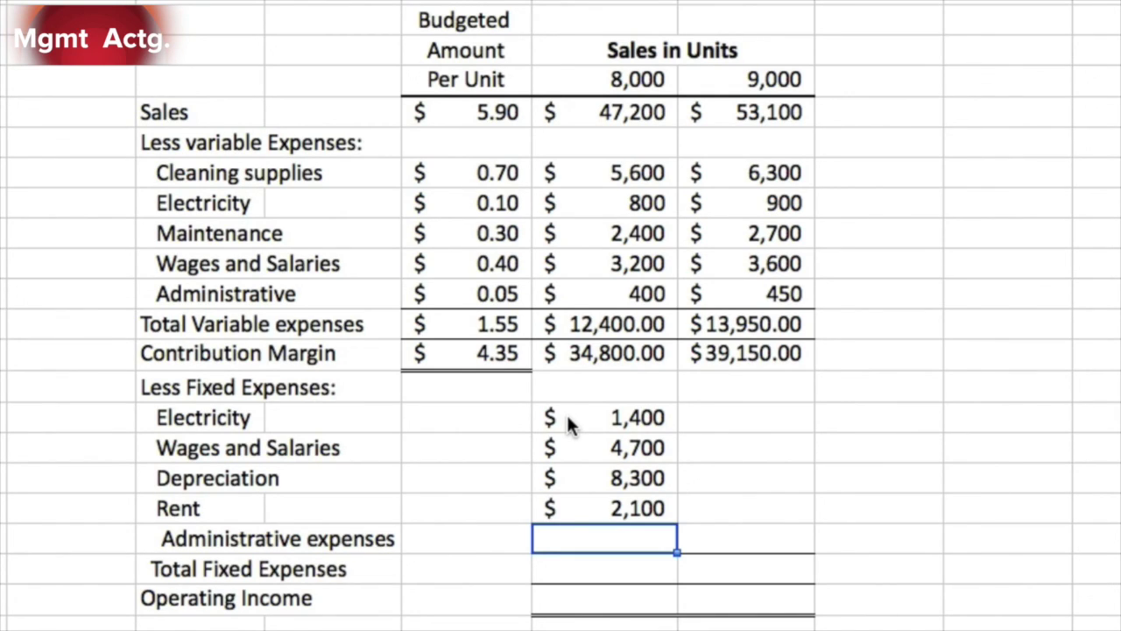
{"action": "type", "text": "1800"}
{"action": "key", "text": "Return"}
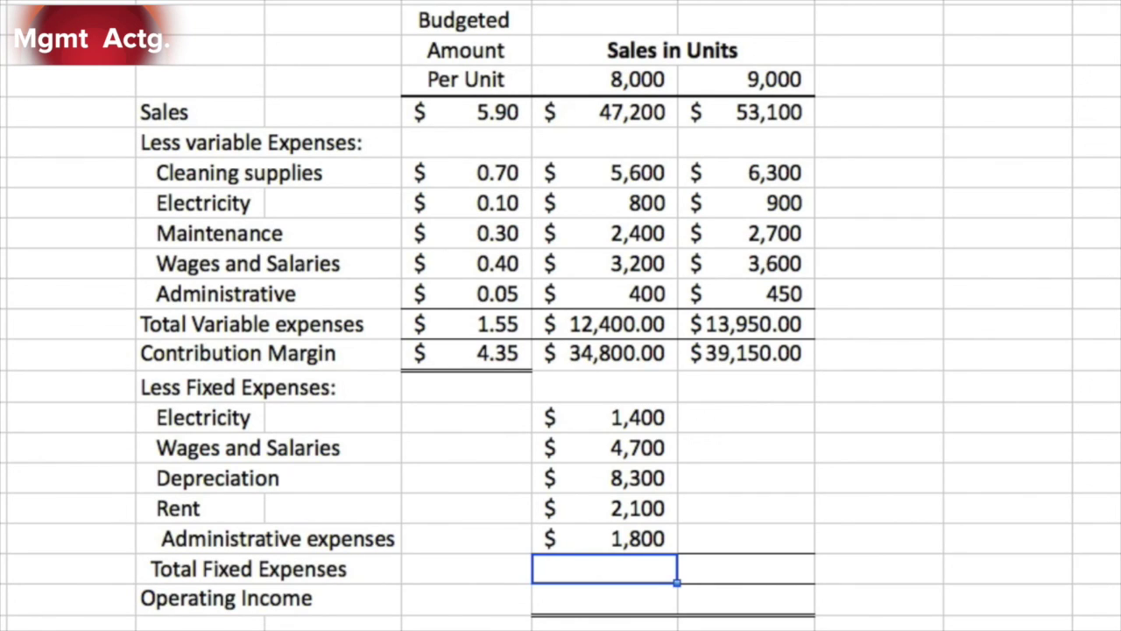
Step: Total the 8,000-unit fixed expenses with =SUM(I18:I22), and copy the fixed expense amounts and their total across to the 9,000-unit column
{"action": "key", "text": "super+shift+t"}
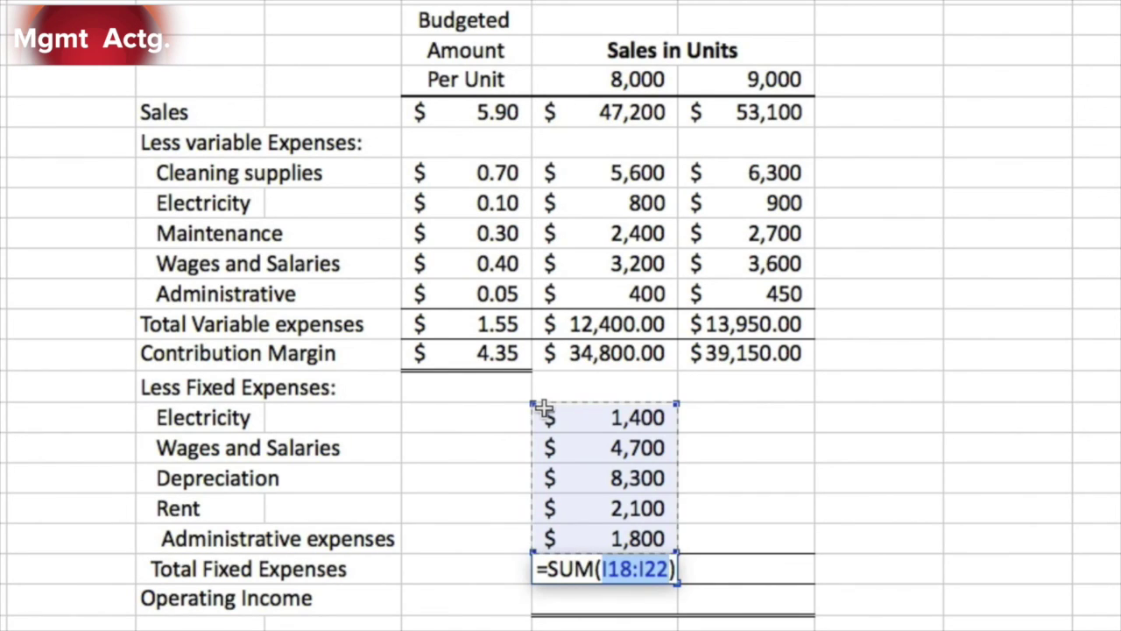
{"action": "key", "text": "Return"}
{"action": "key", "text": "Up"}
{"action": "key", "text": "Up"}
{"action": "key", "text": "Up"}
{"action": "key", "text": "Up"}
{"action": "key", "text": "Up"}
{"action": "key", "text": "Up"}
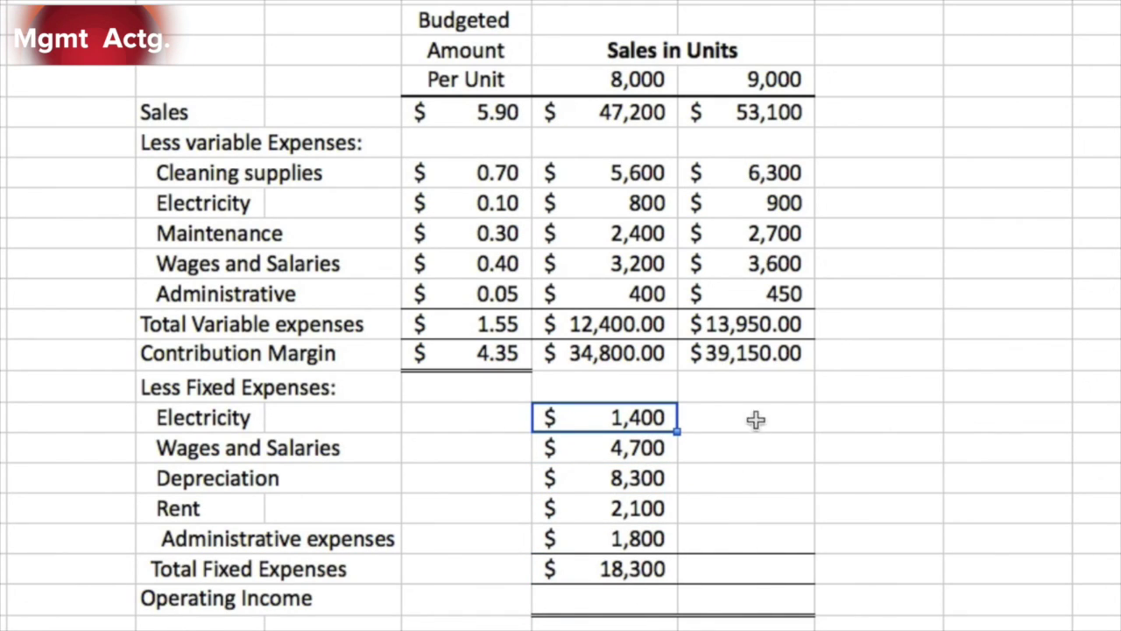
{"action": "left_click_drag", "start_coordinate": [629, 418], "coordinate": [655, 569]}
{"action": "left_click_drag", "start_coordinate": [677, 581], "coordinate": [755, 583]}
{"action": "left_click", "coordinate": [861, 592]}
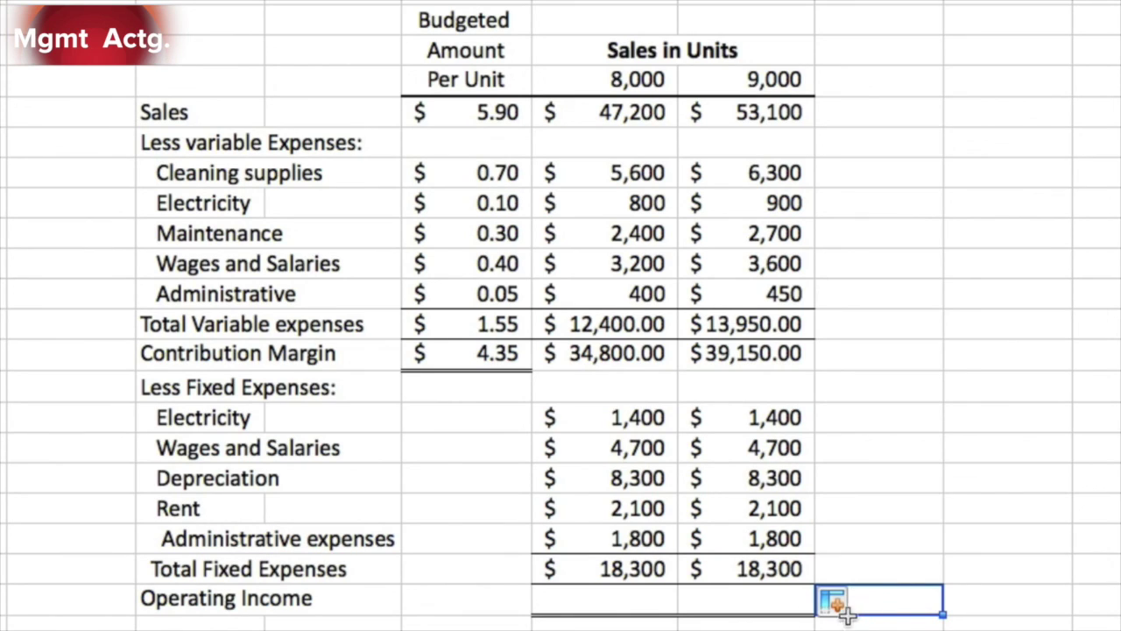
Step: Calculate operating income for 8,000 units as contribution margin minus total fixed expenses, using =I16-I23
{"action": "left_click", "coordinate": [653, 599]}
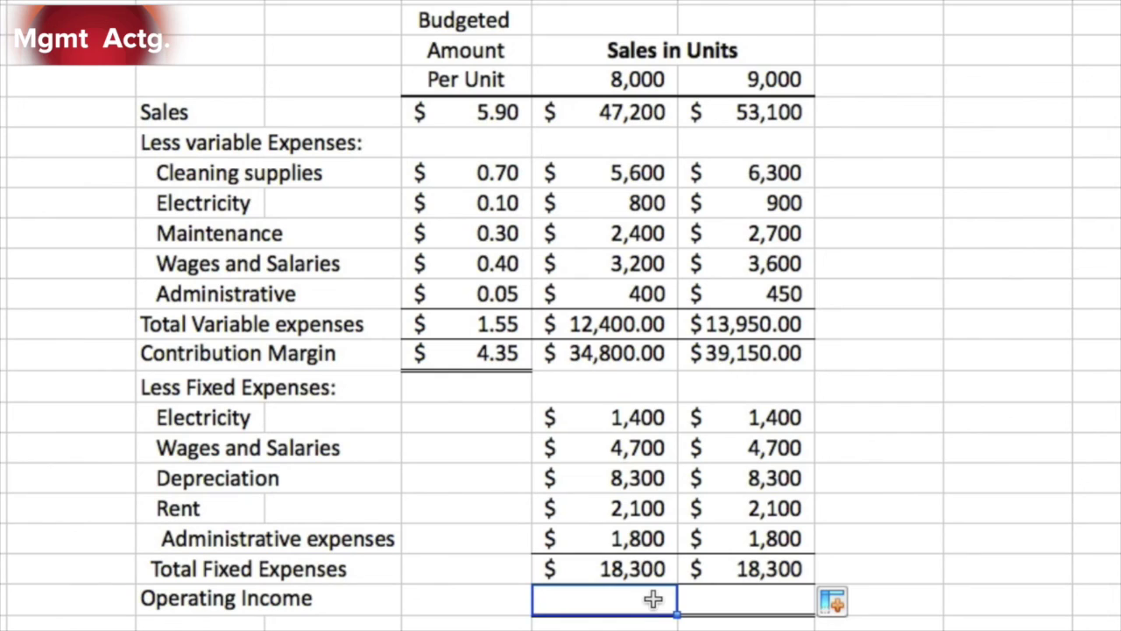
{"action": "type", "text": "="}
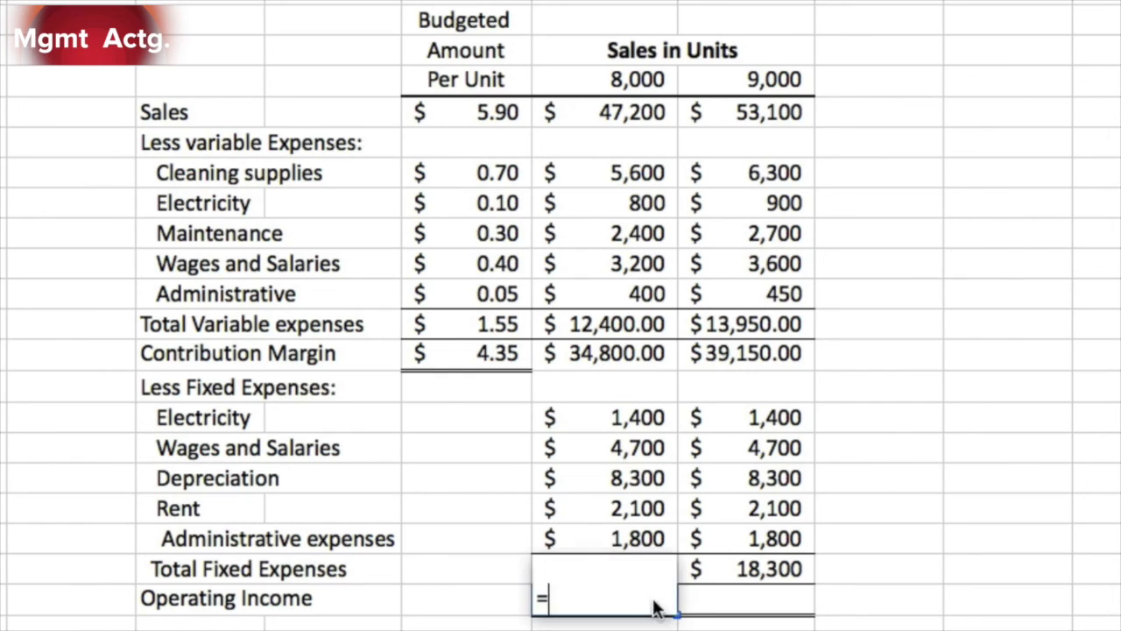
{"action": "left_click", "coordinate": [650, 364]}
{"action": "type", "text": "-"}
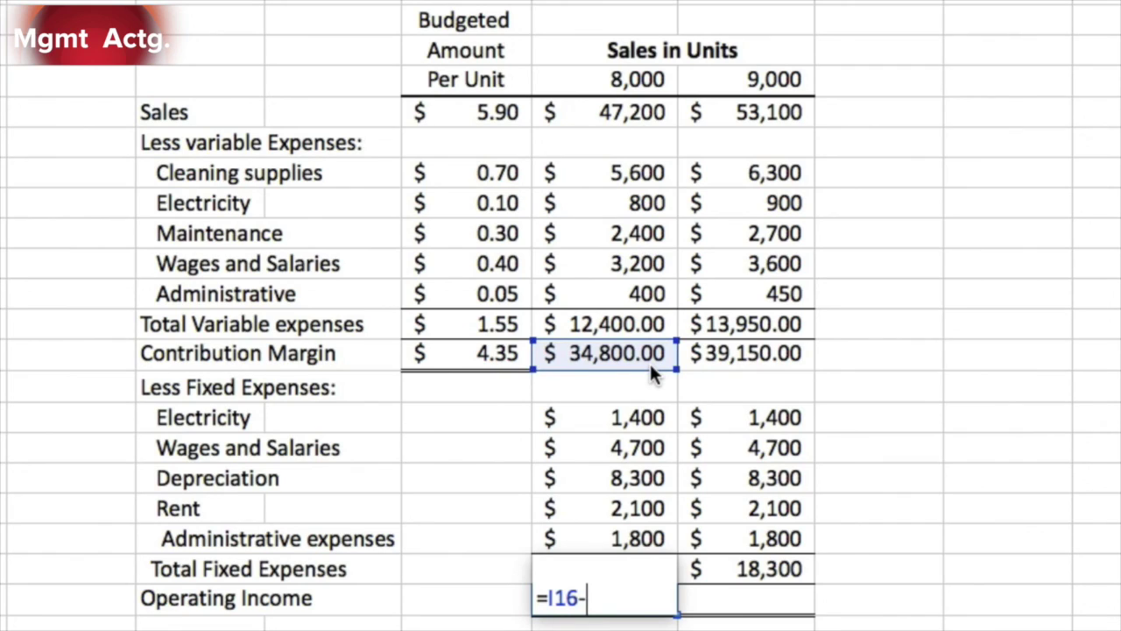
{"action": "type", "text": "I23"}
{"action": "key", "text": "Return"}
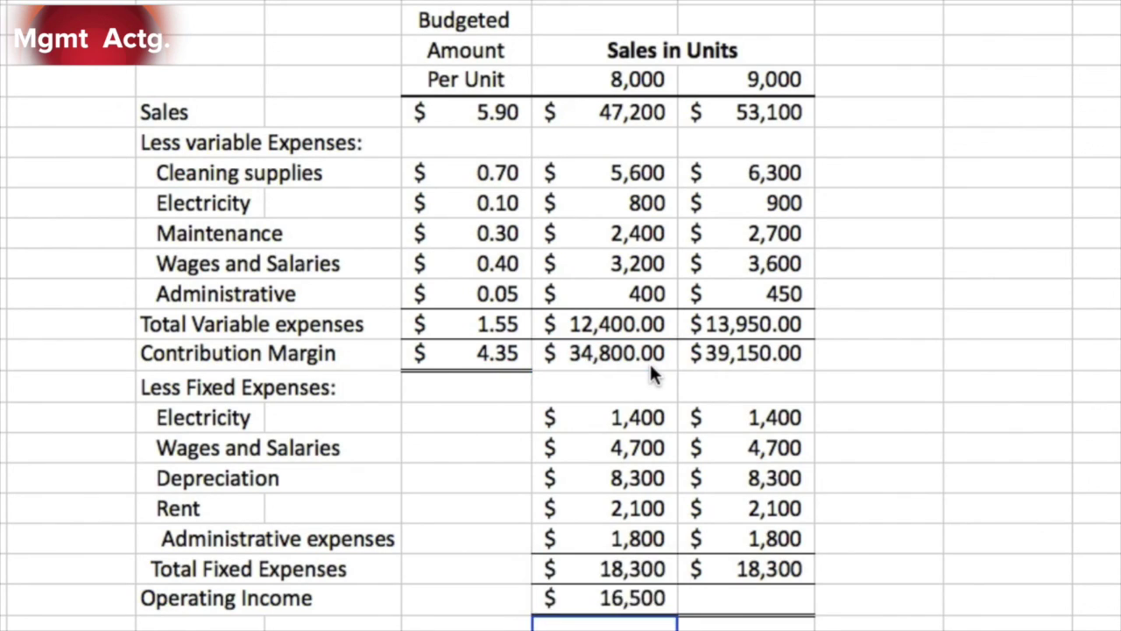
Step: Copy the operating income formula across to the 9,000-unit column
{"action": "key", "text": "Up"}
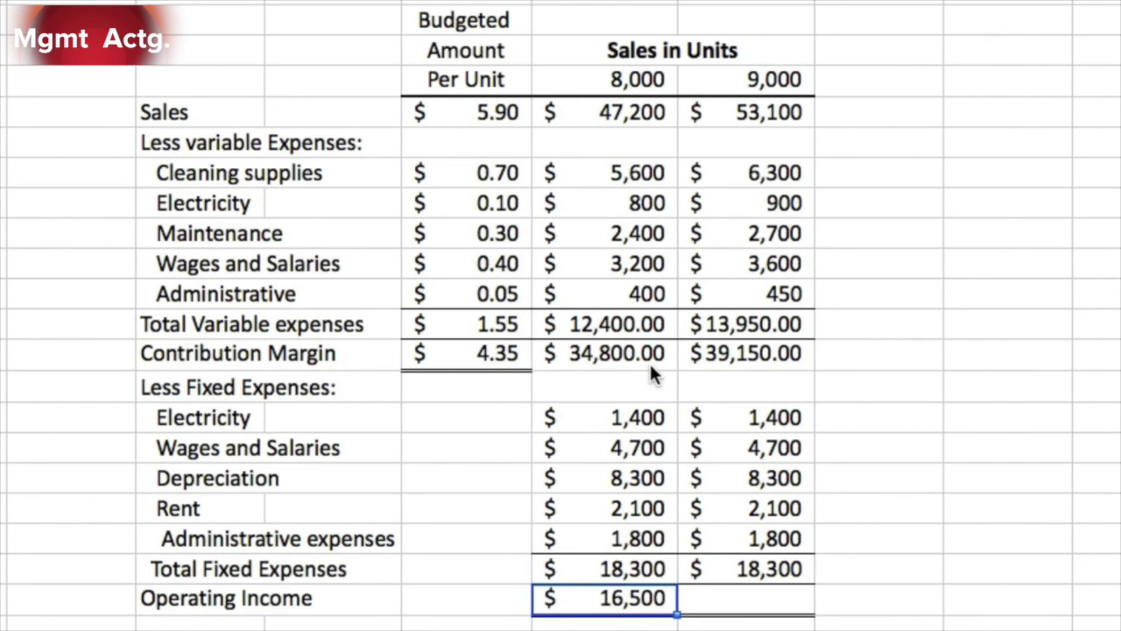
{"action": "left_click_drag", "start_coordinate": [740, 612], "coordinate": [763, 595]}
{"action": "left_click", "coordinate": [745, 624]}
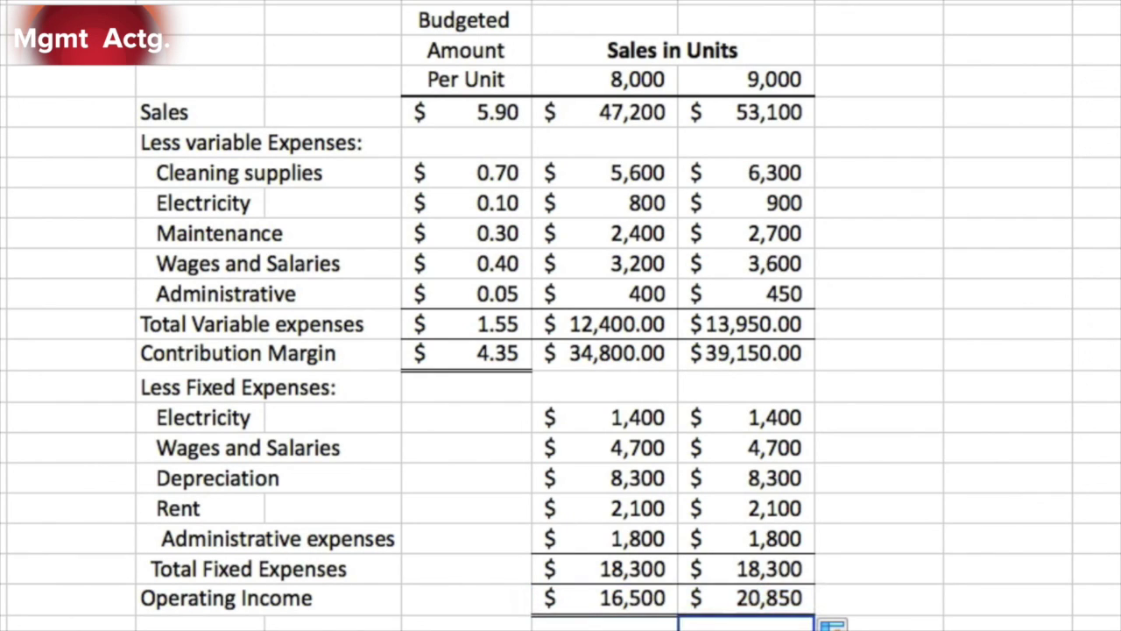